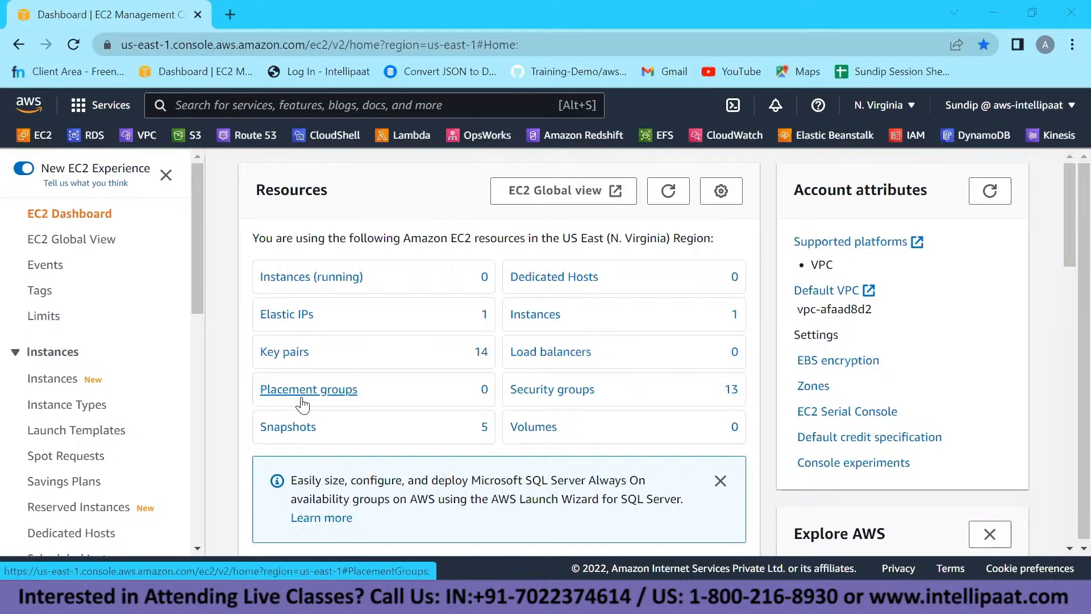
Start launching a new EC2 instance and choose the Ubuntu Server 22.04 LTS machine image.
left_click(40, 380)
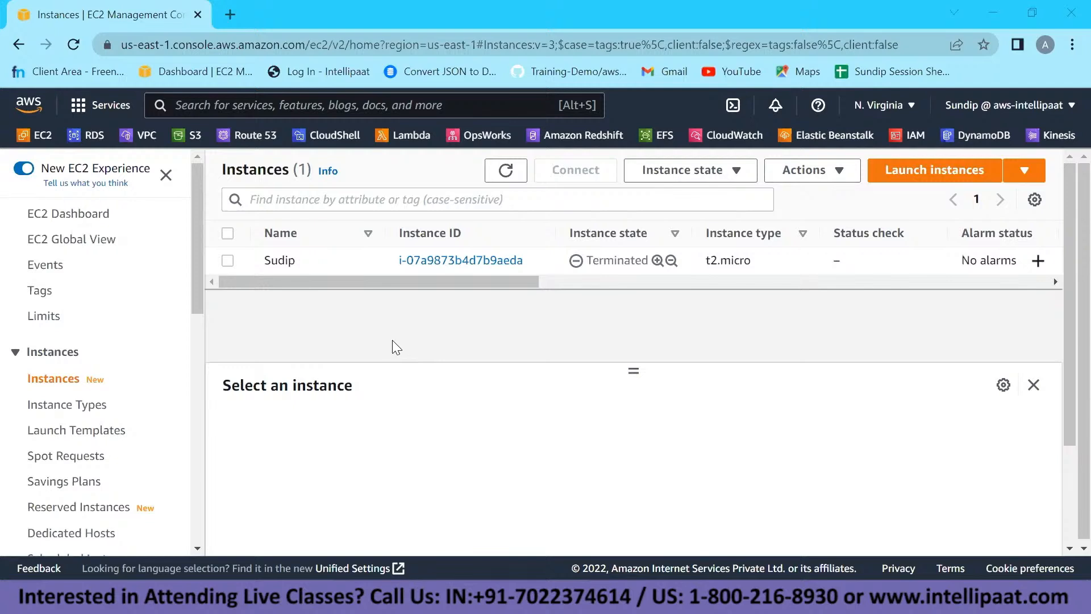
left_click(945, 175)
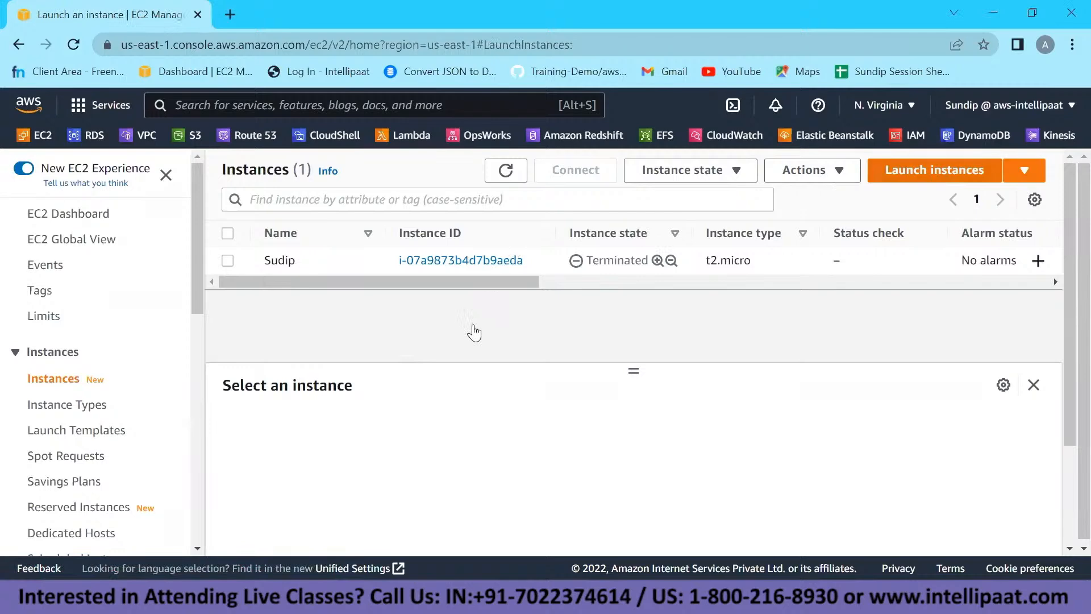
scroll(473, 330, "down", 3)
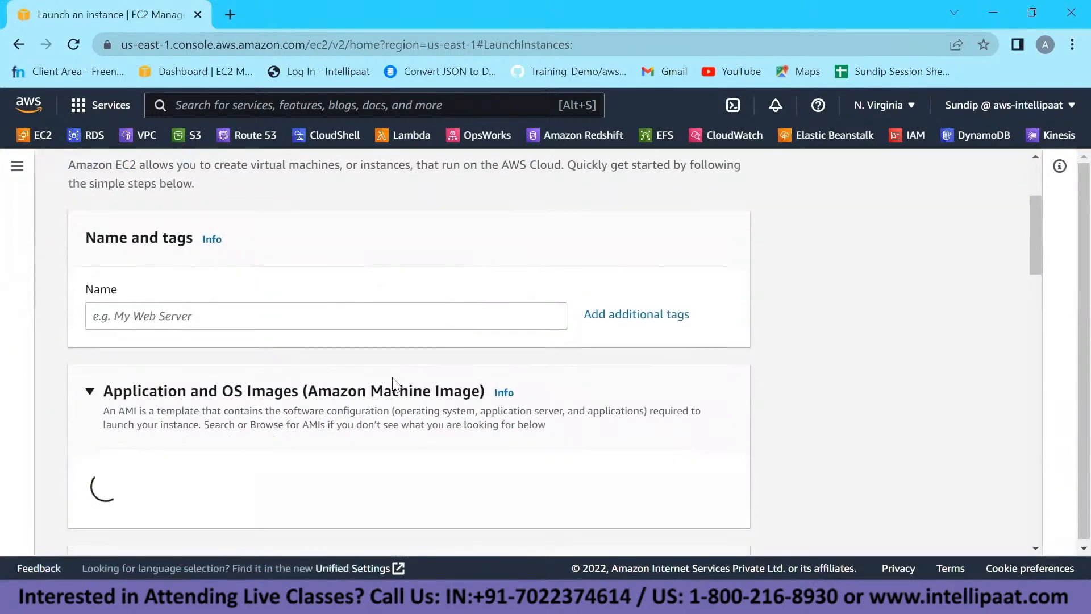
scroll(285, 355, "down", 1)
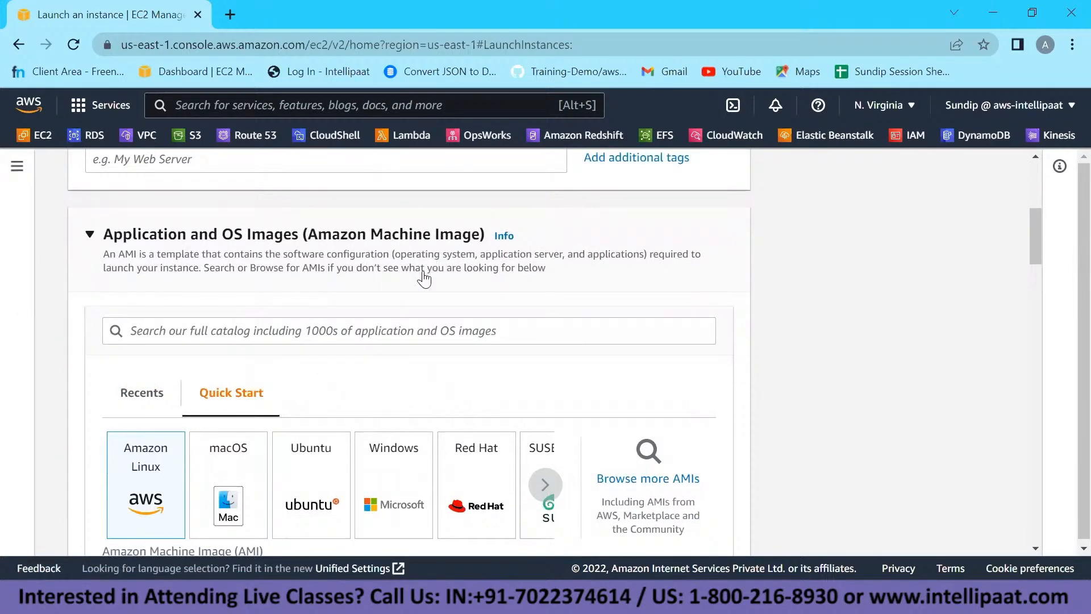
scroll(424, 279, "down", 1)
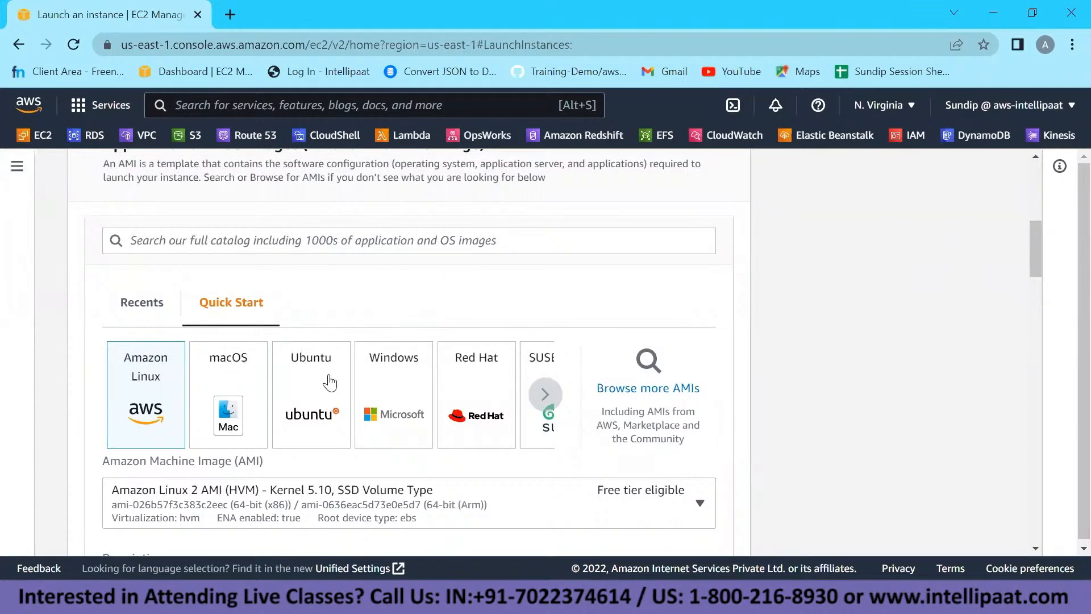
left_click(293, 372)
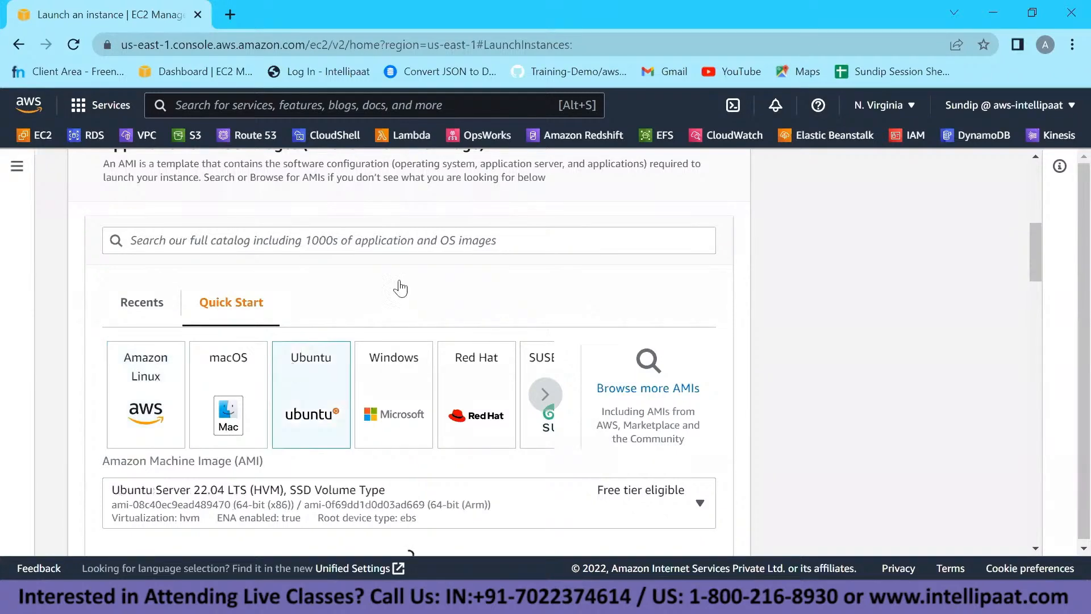
Name the new instance WebServ.
scroll(439, 250, "up", 3)
left_click(417, 235)
type("WebServ")
Examine the available instance types with their vCPUs, memory and hourly pricing, keeping t2.micro selected.
scroll(417, 235, "down", 10)
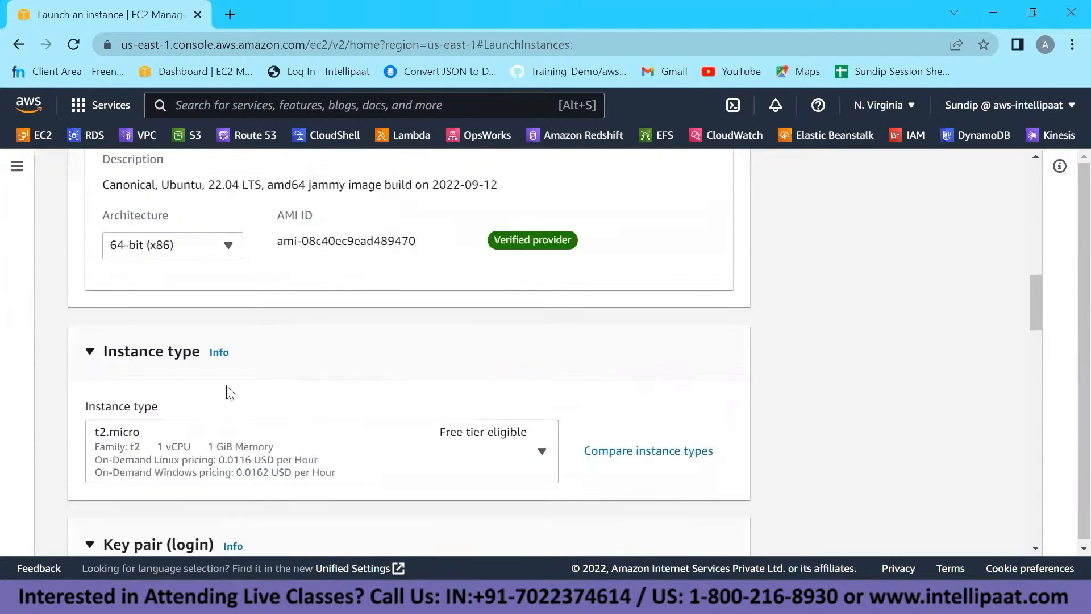
scroll(301, 401, "down", 1)
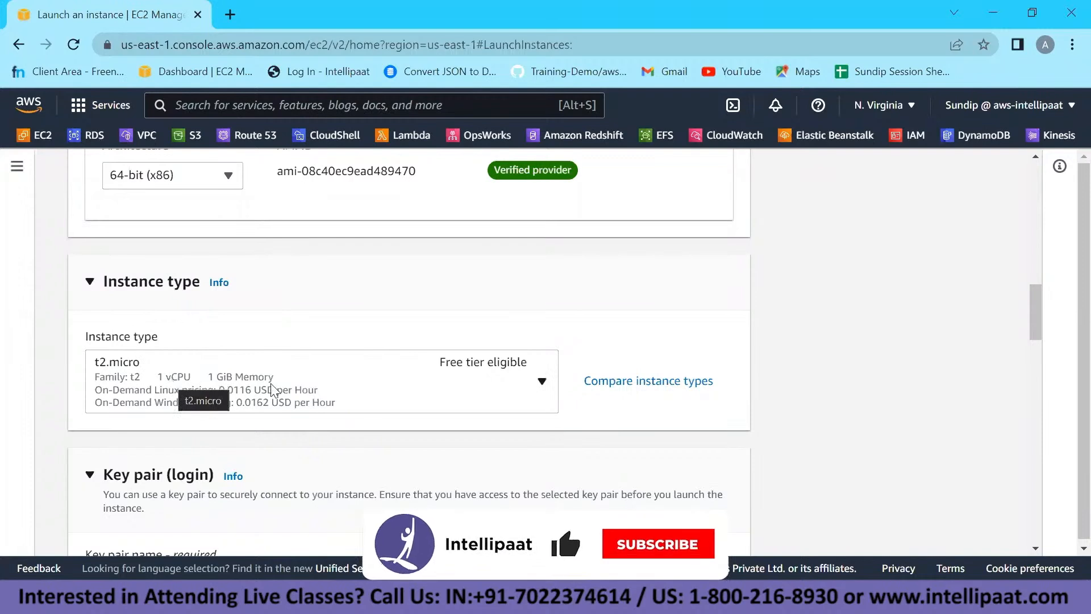
left_click(438, 400)
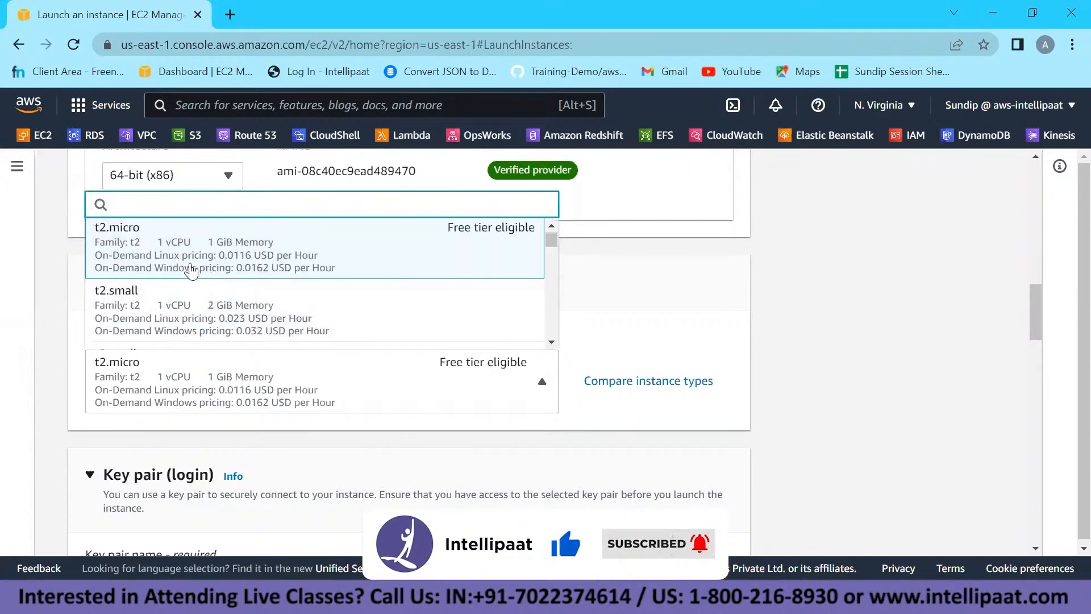
scroll(252, 267, "down", 2)
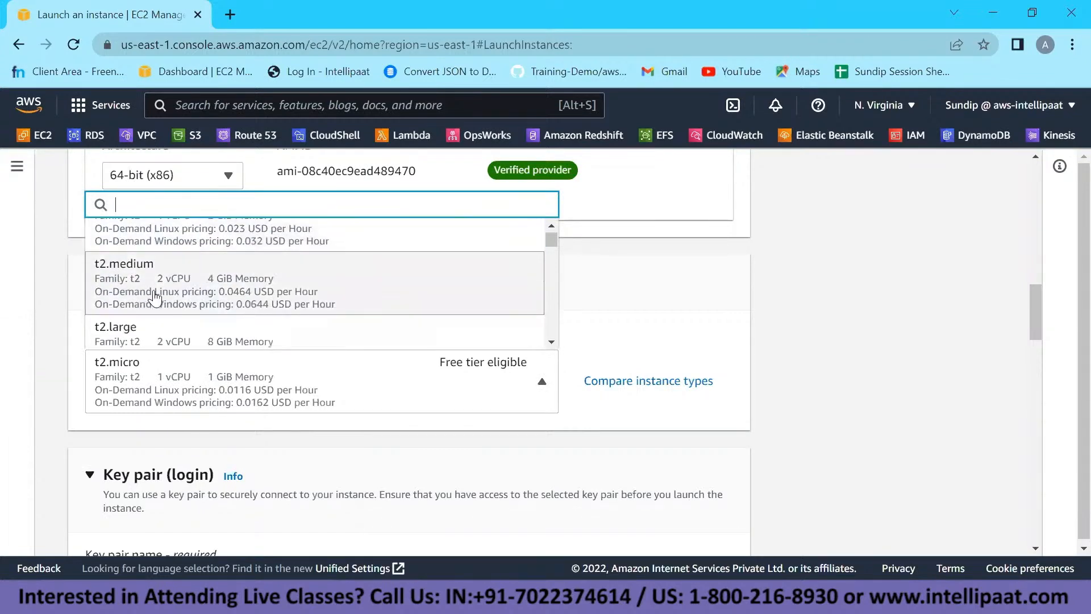
scroll(251, 307, "down", 2)
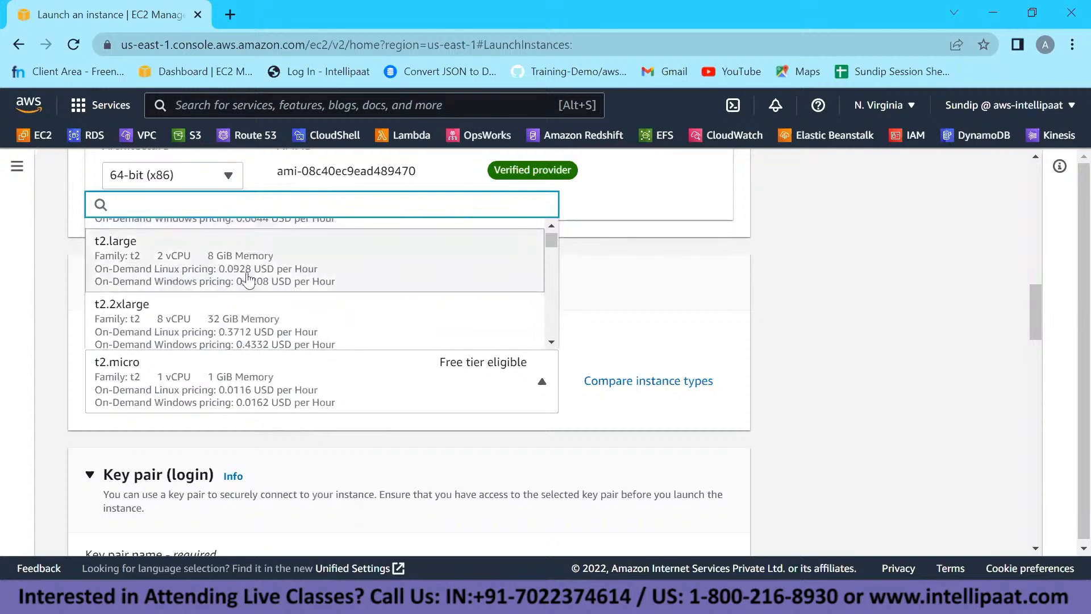
scroll(438, 304, "up", 5)
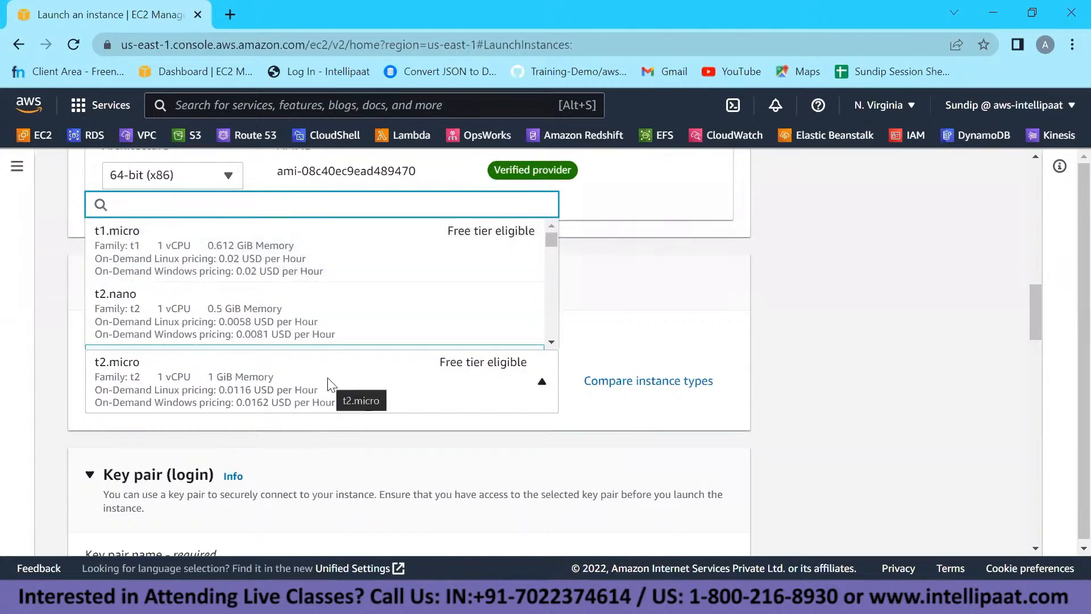
scroll(372, 284, "down", 2)
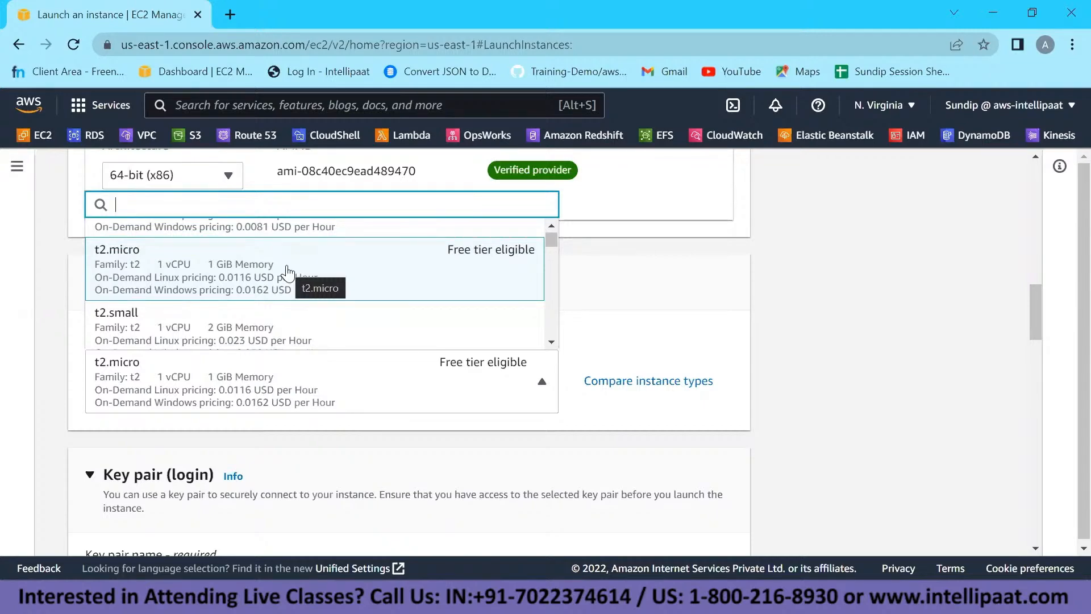
scroll(622, 292, "down", 3)
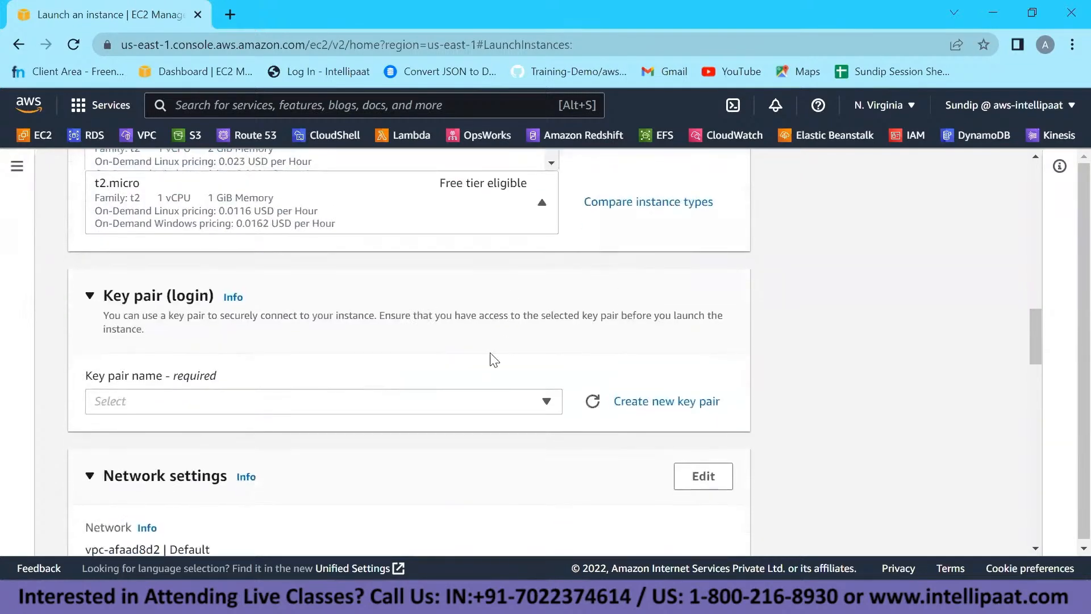
left_click(601, 240)
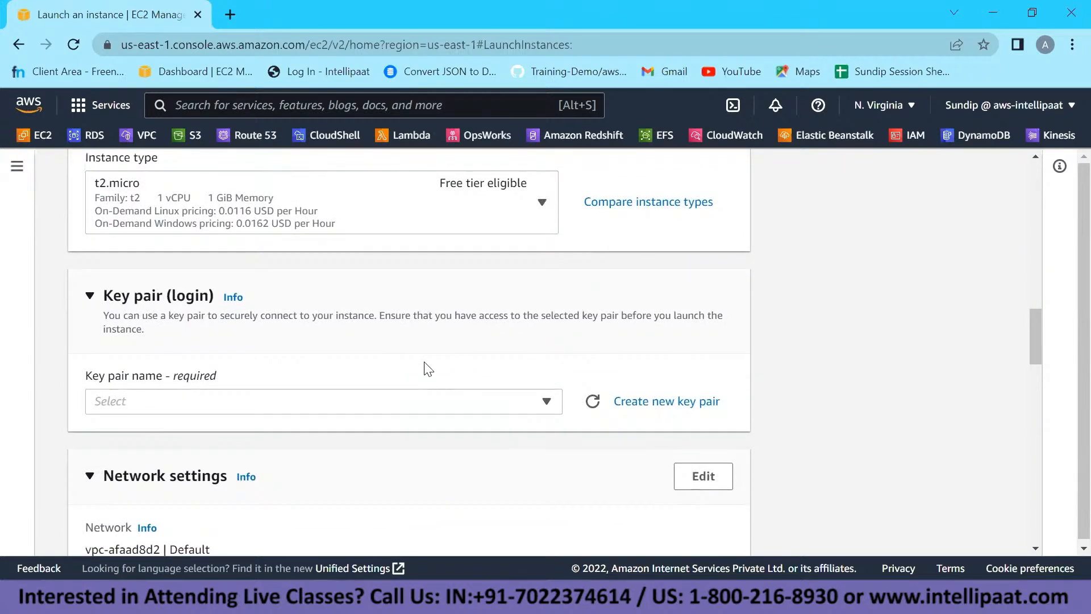
Select an existing RSA key pair for logging in to the instance.
scroll(427, 366, "down", 1)
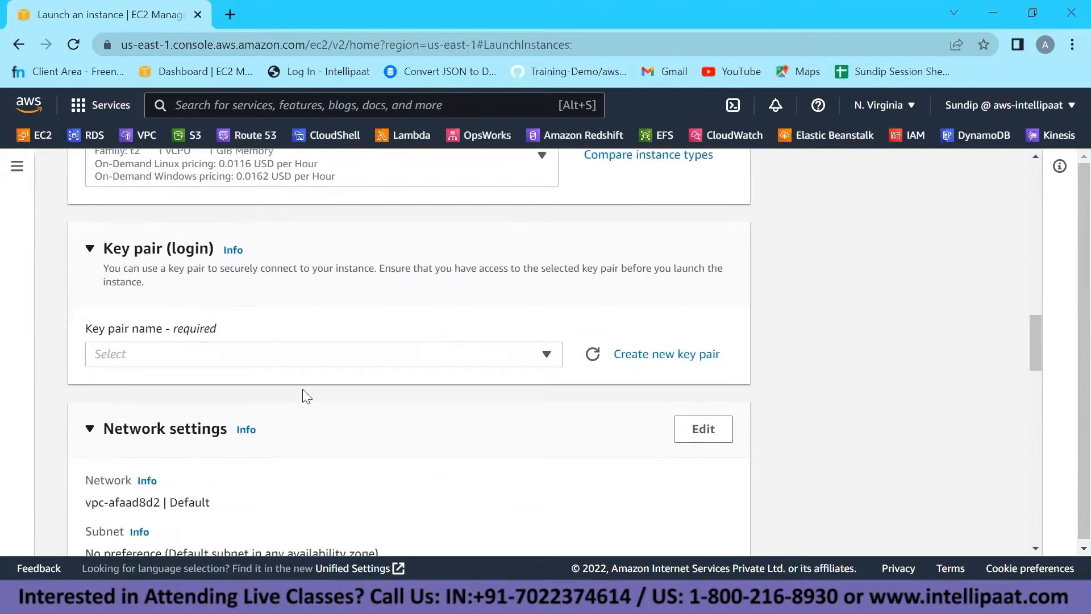
scroll(303, 389, "down", 1)
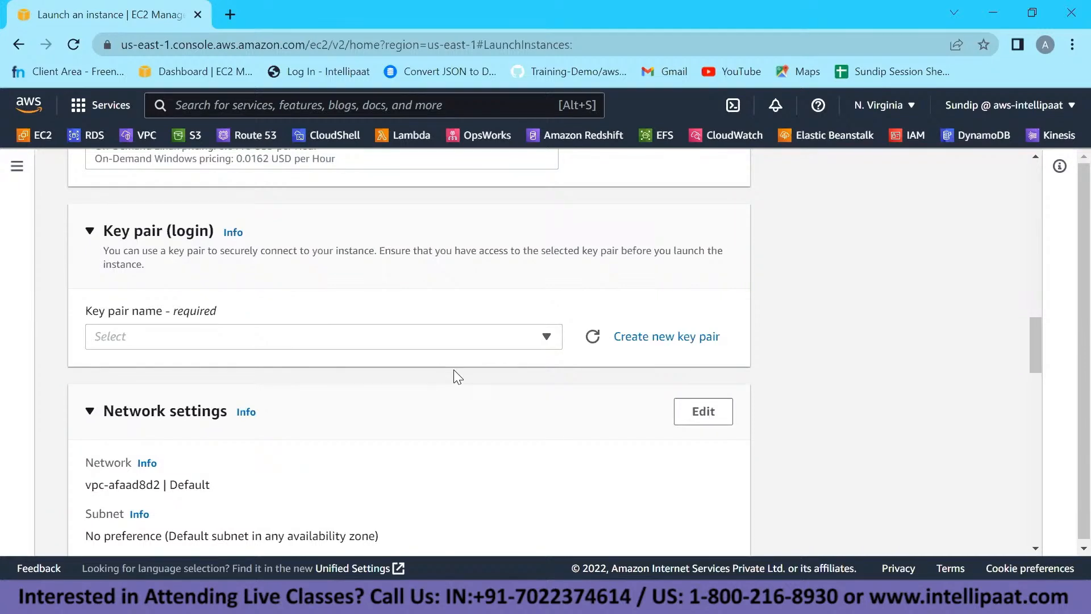
left_click(545, 341)
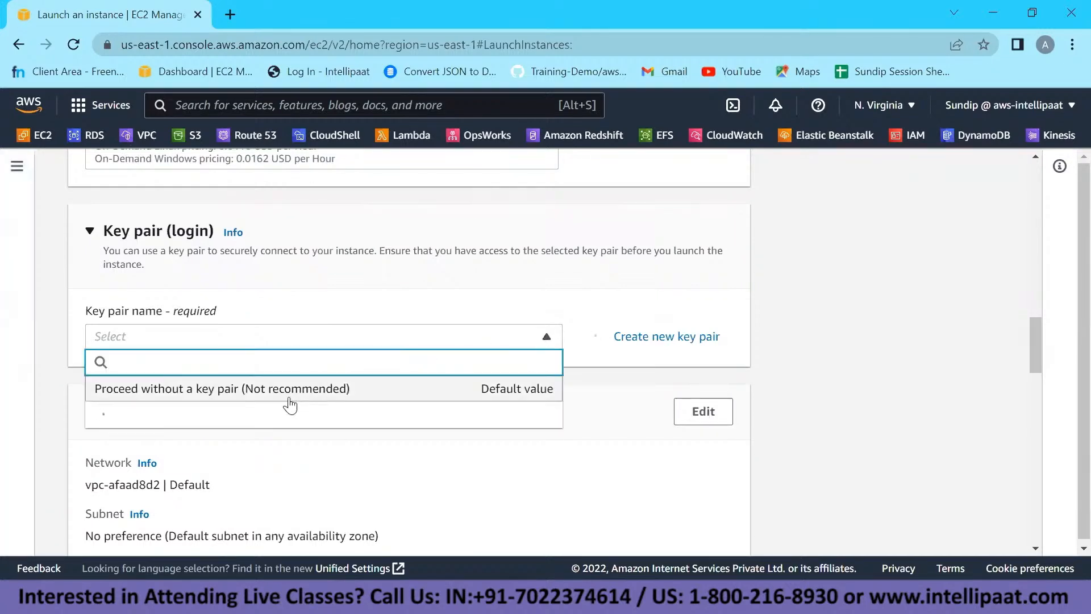
scroll(240, 436, "down", 5)
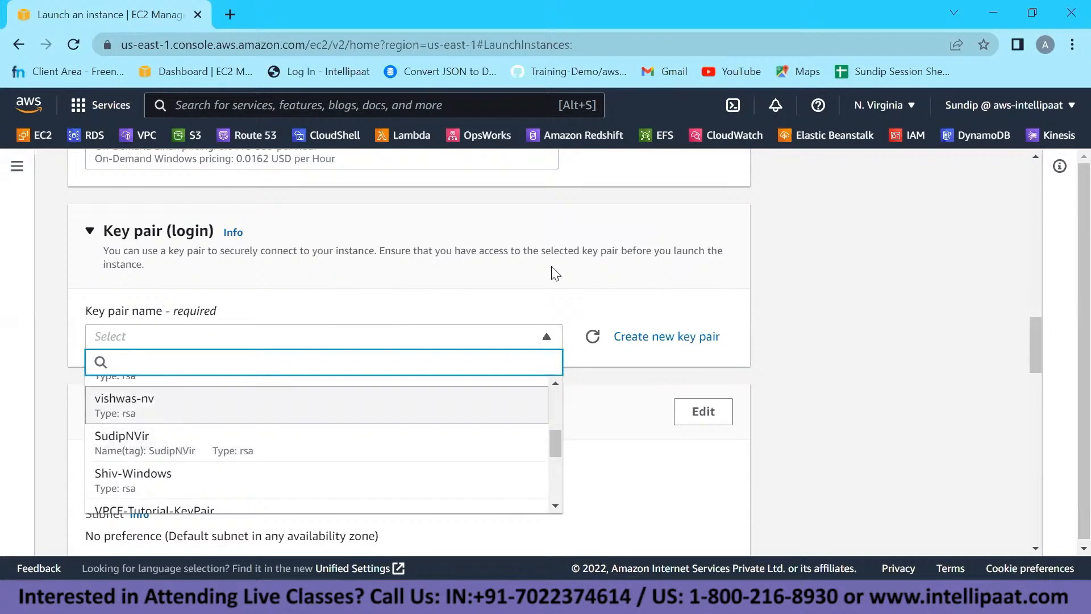
left_click(145, 439)
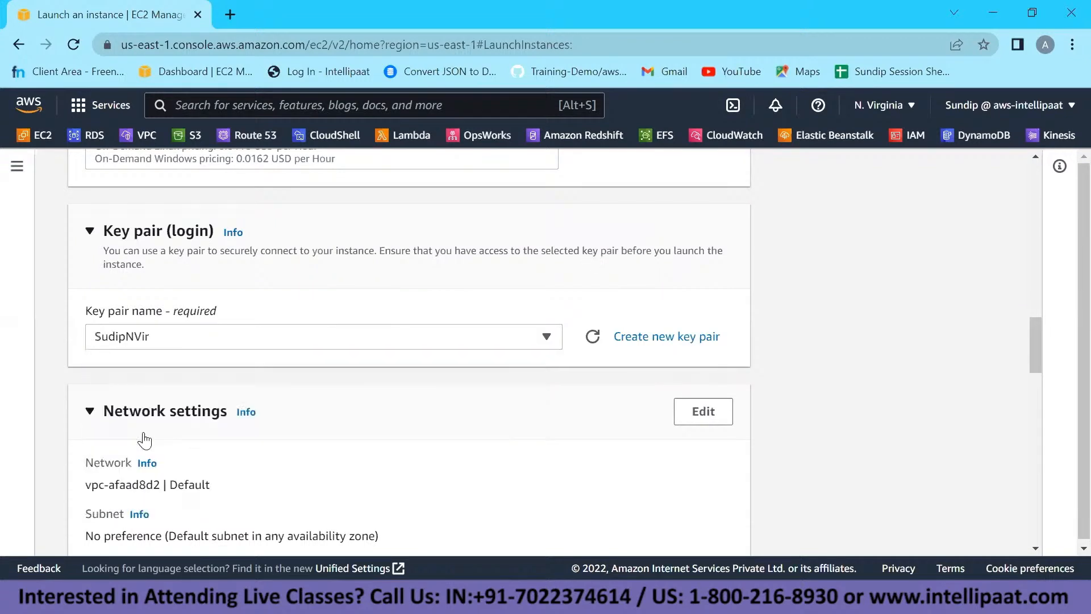
Create an RSA key pair named Web in .pem format and check that it is selected for the instance login.
left_click(648, 337)
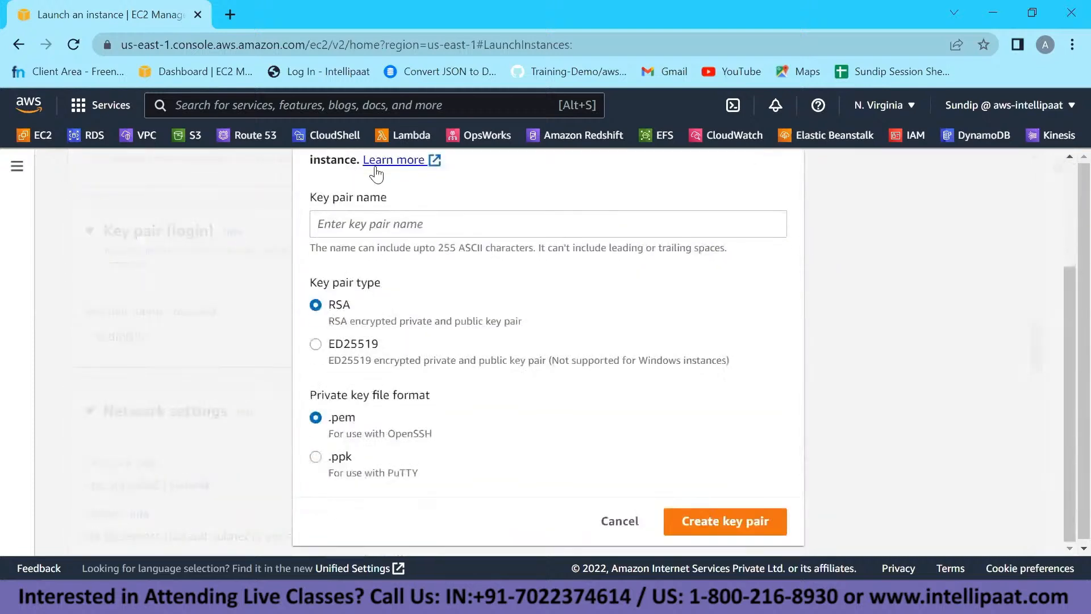
left_click(359, 229)
type("Web")
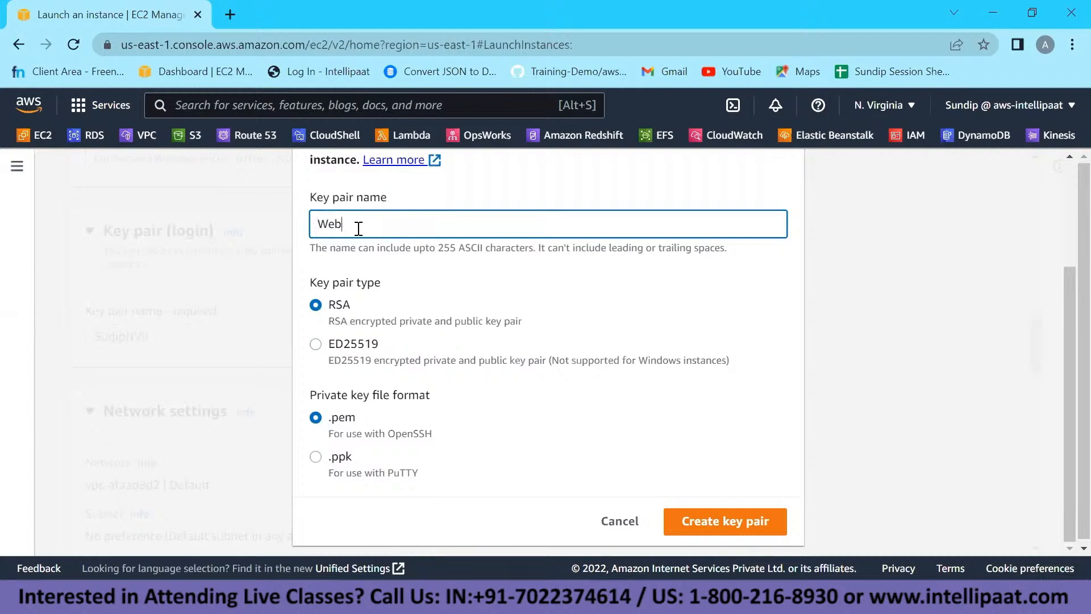
left_click(726, 519)
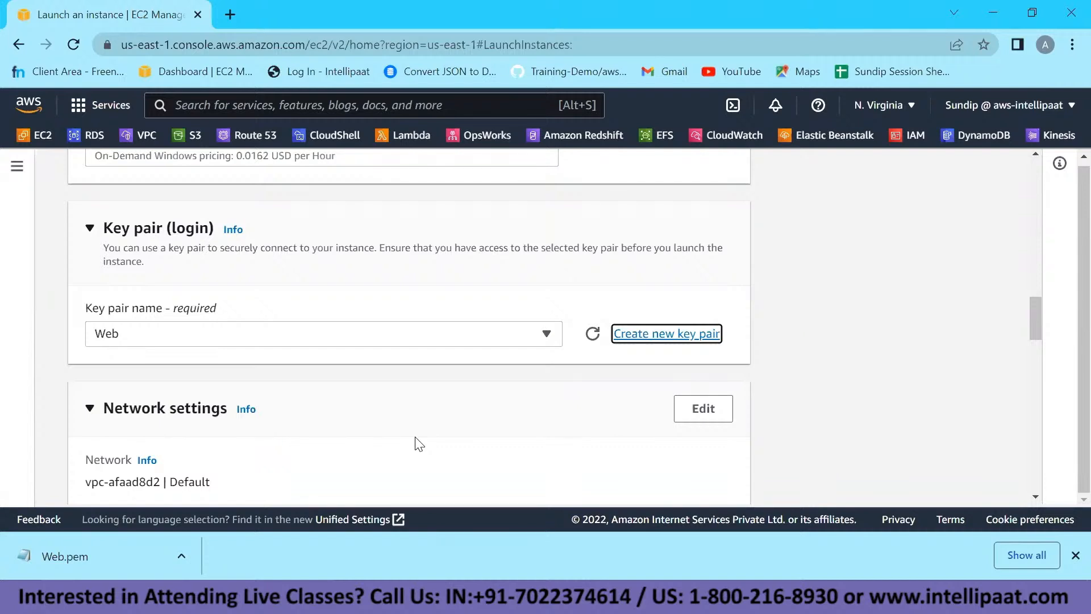
left_click(642, 359)
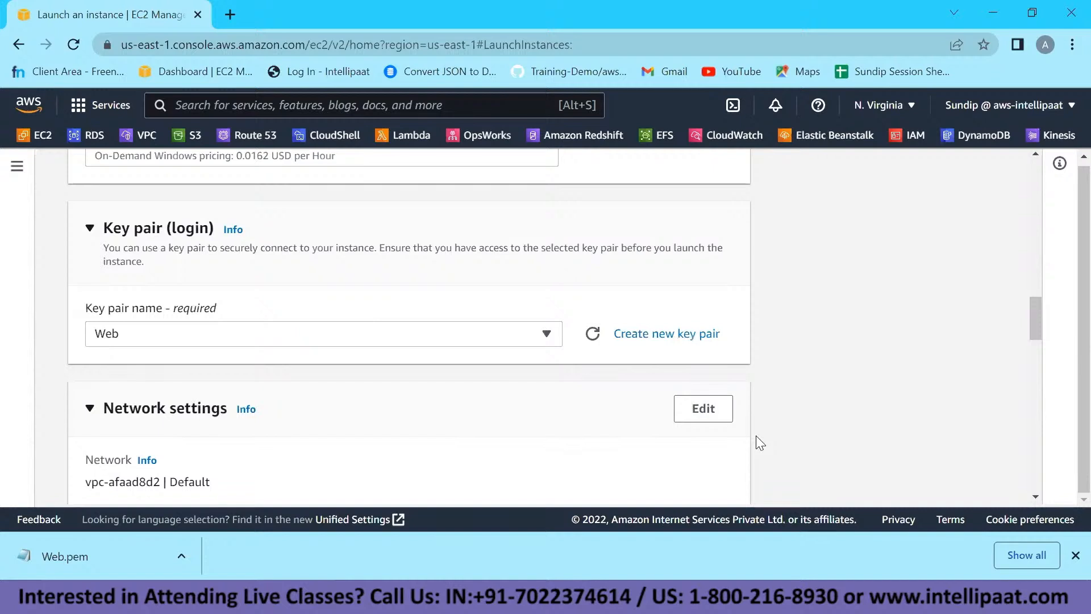
left_click(463, 339)
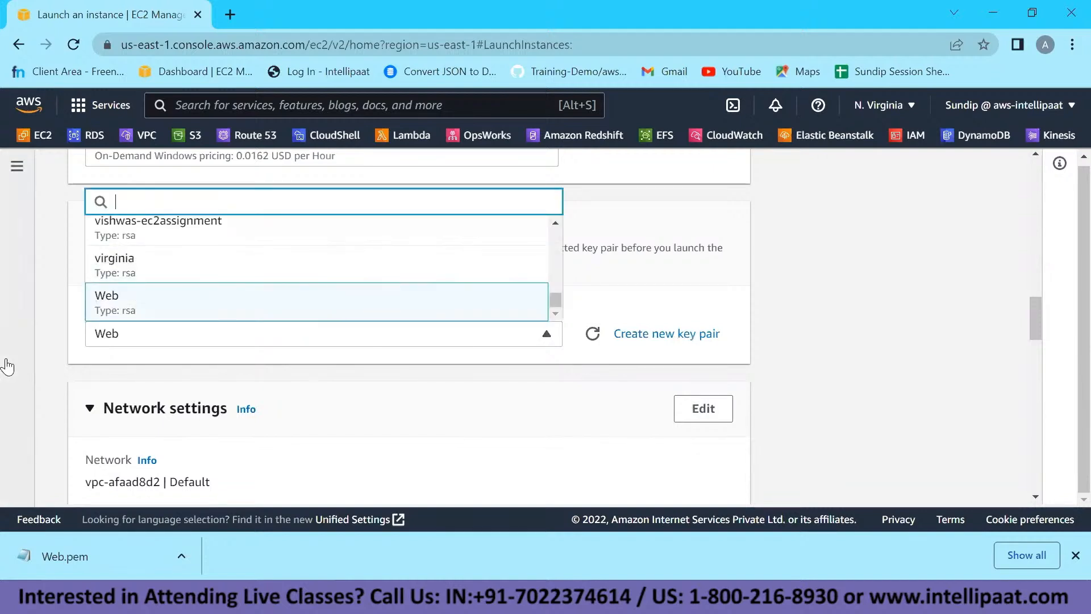
left_click(53, 360)
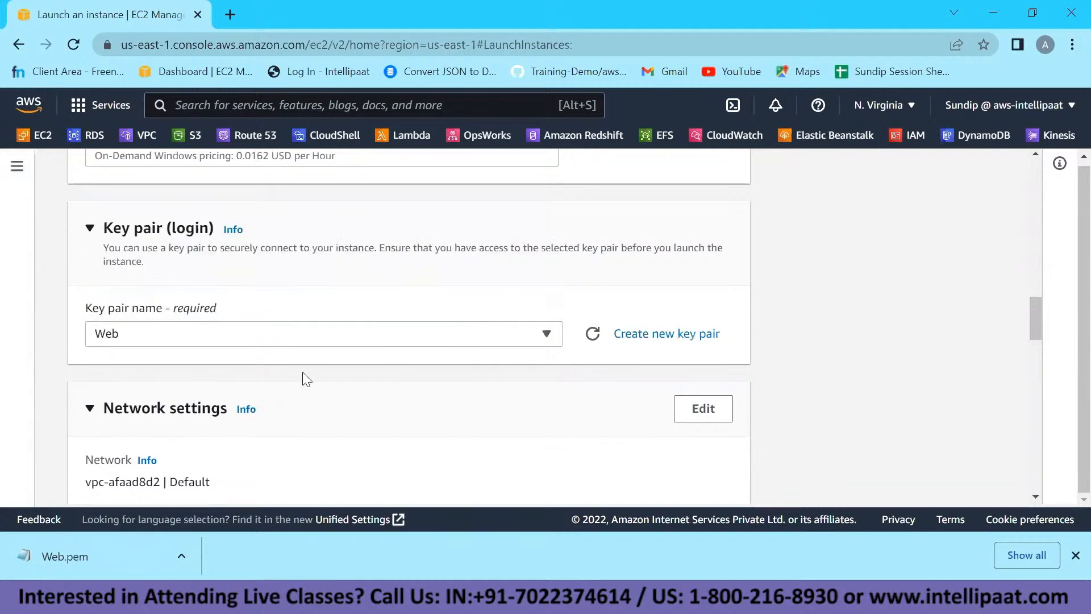
Assign the existing default security group to the instance's firewall and remove it again.
scroll(307, 380, "down", 3)
scroll(364, 338, "down", 2)
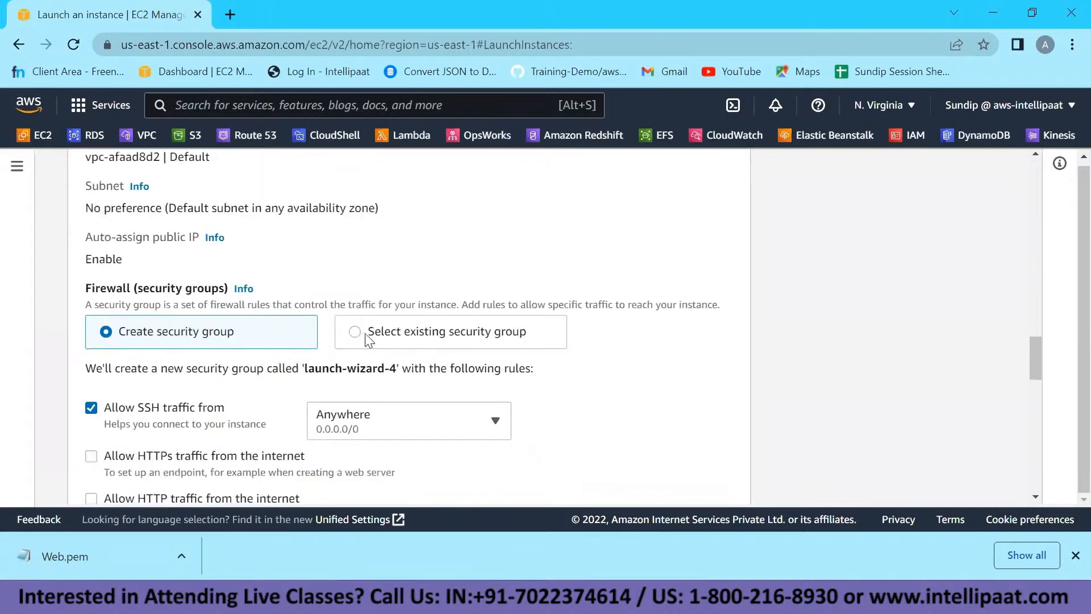
left_click(363, 335)
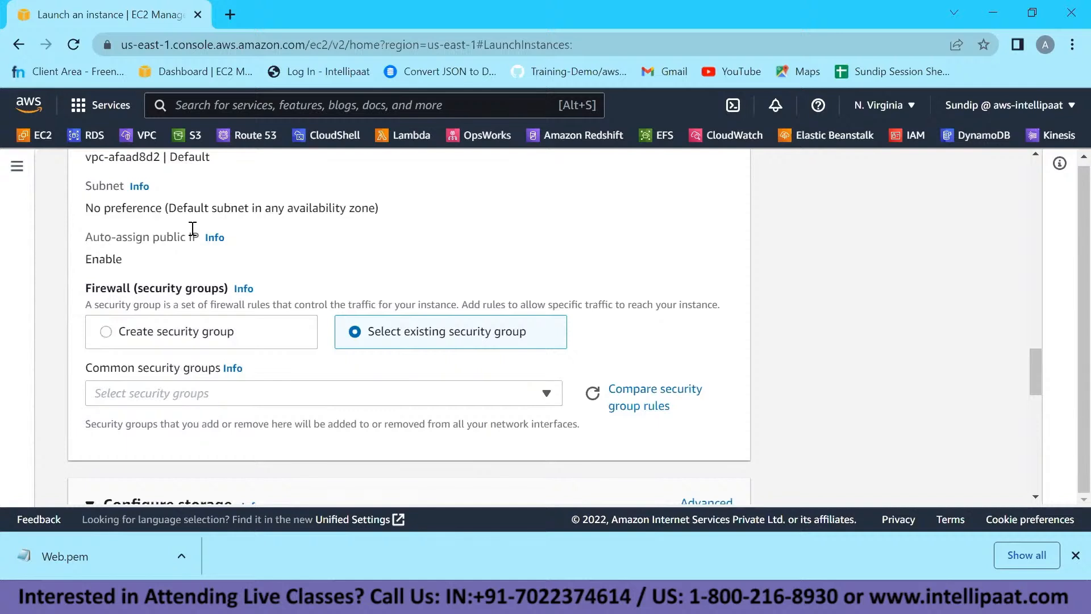
scroll(193, 229, "up", 1)
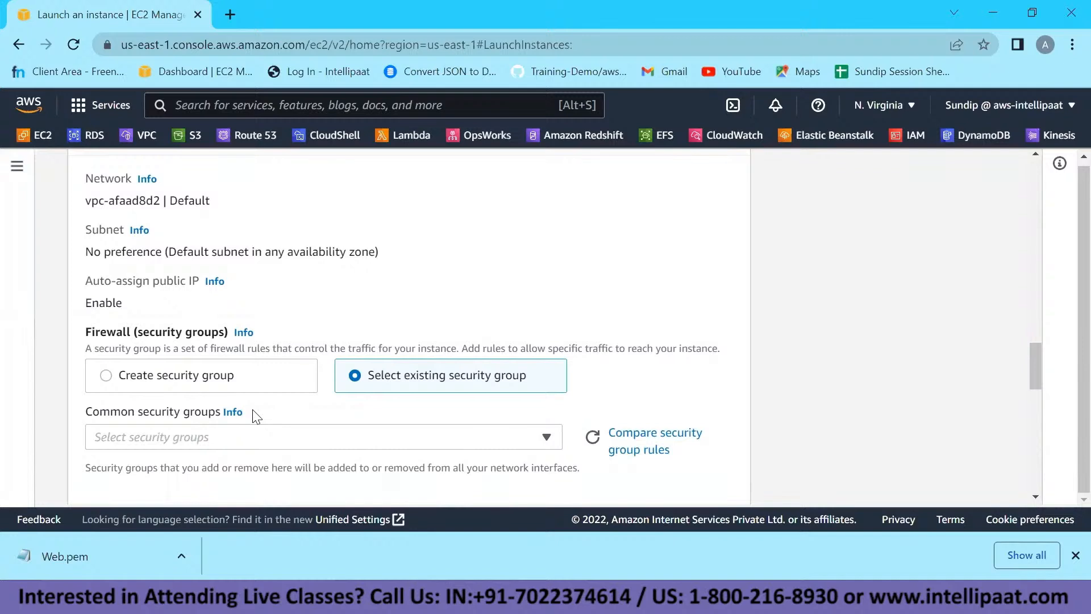
scroll(178, 263, "down", 2)
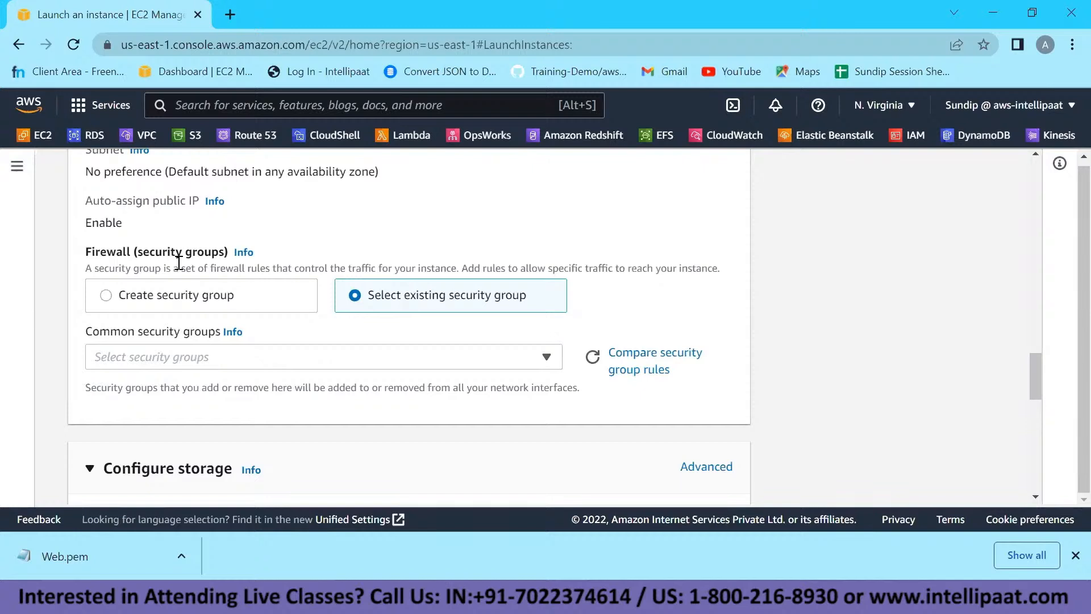
left_click(193, 357)
type("defau")
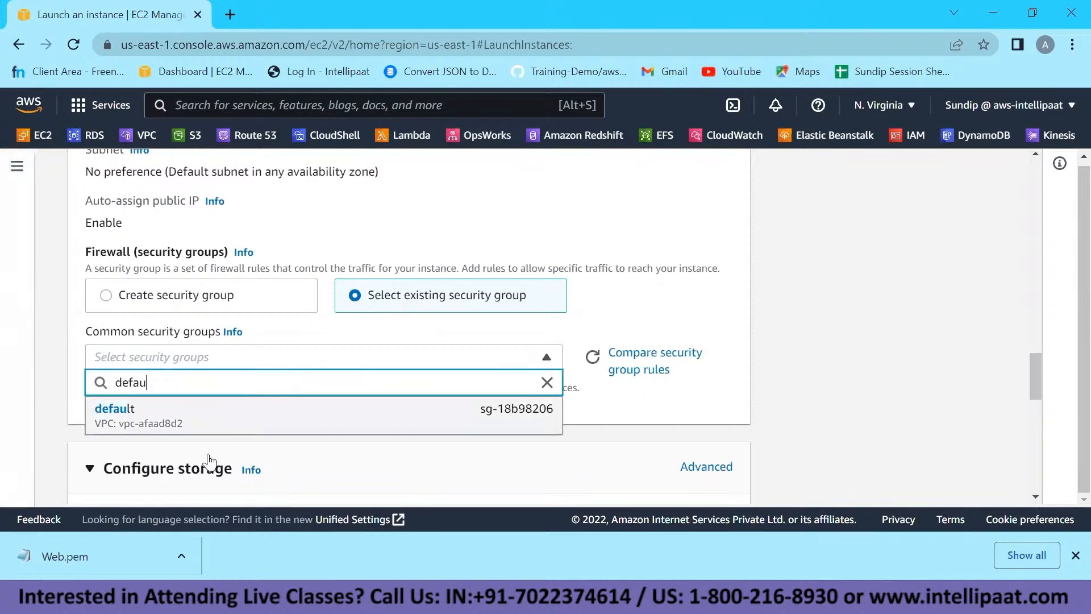
left_click(206, 426)
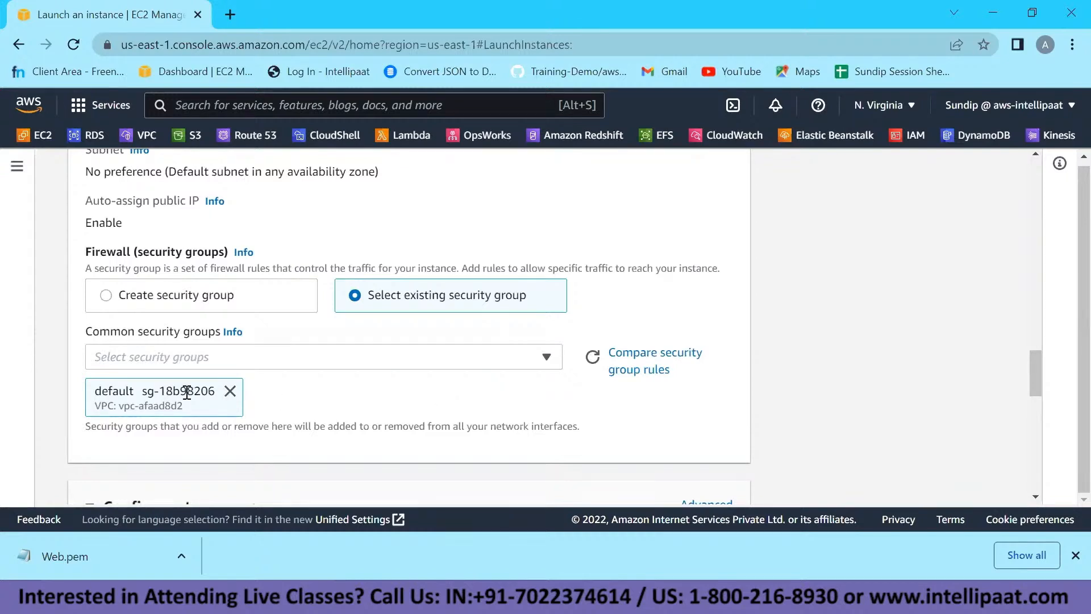
left_click(229, 390)
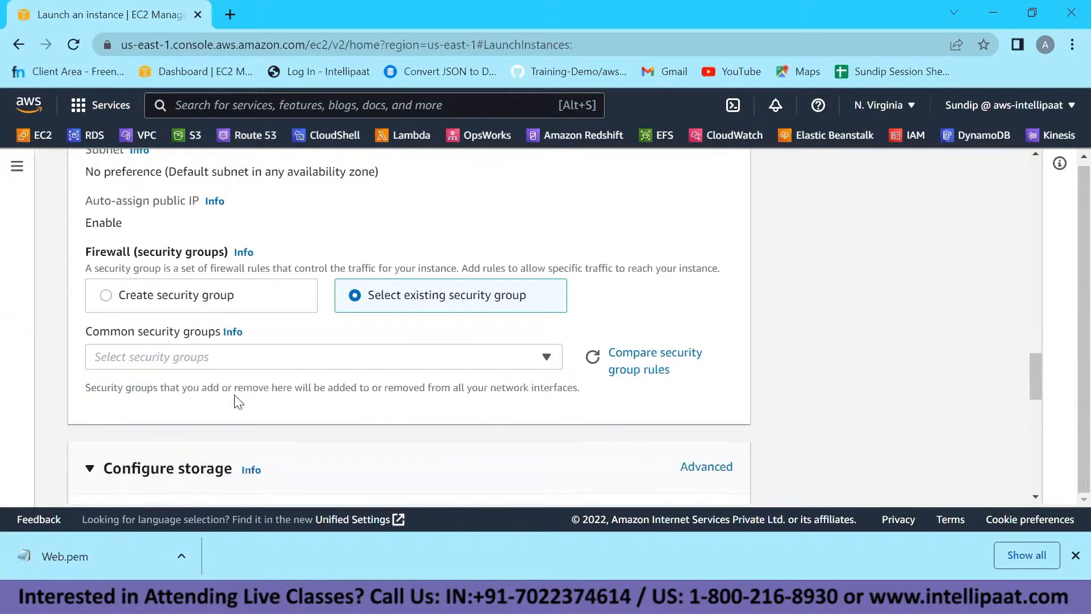
Switch the firewall to a newly created security group and allow HTTPS and HTTP traffic from the internet.
left_click(205, 300)
scroll(222, 385, "down", 1)
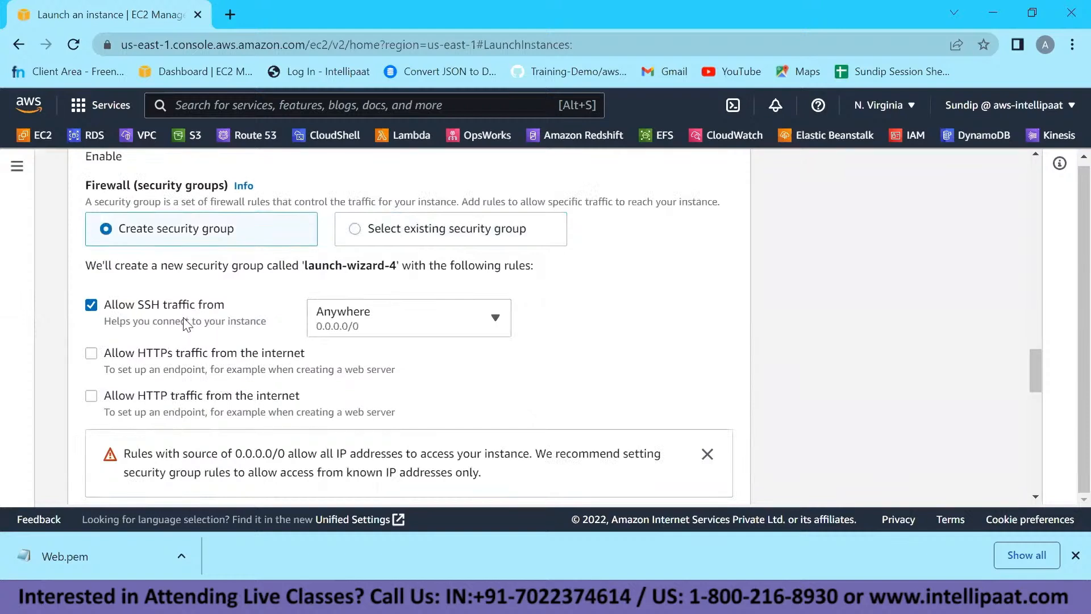
left_click(92, 354)
left_click(91, 400)
scroll(194, 317, "down", 2)
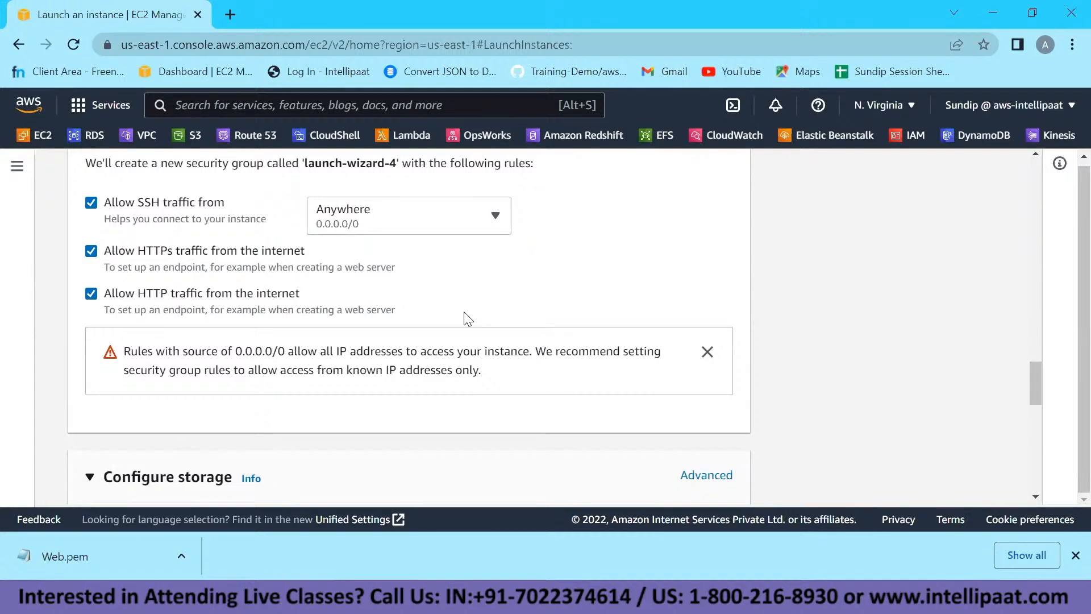
Review the security group rules and the storage settings, and launch the instance.
scroll(467, 318, "up", 3)
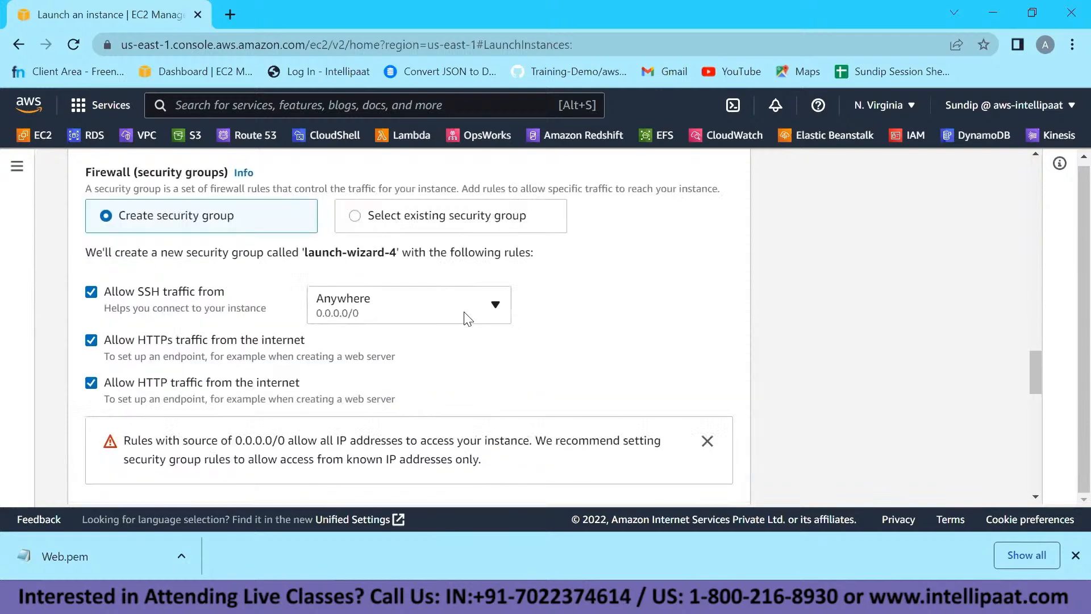
scroll(468, 319, "down", 1)
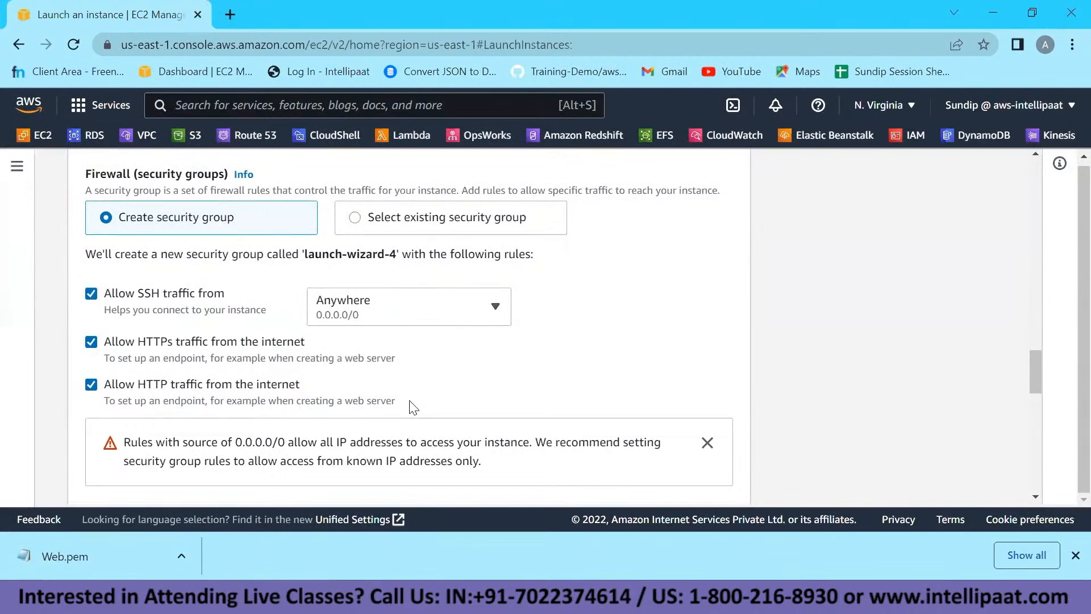
scroll(413, 407, "down", 8)
scroll(410, 404, "up", 1)
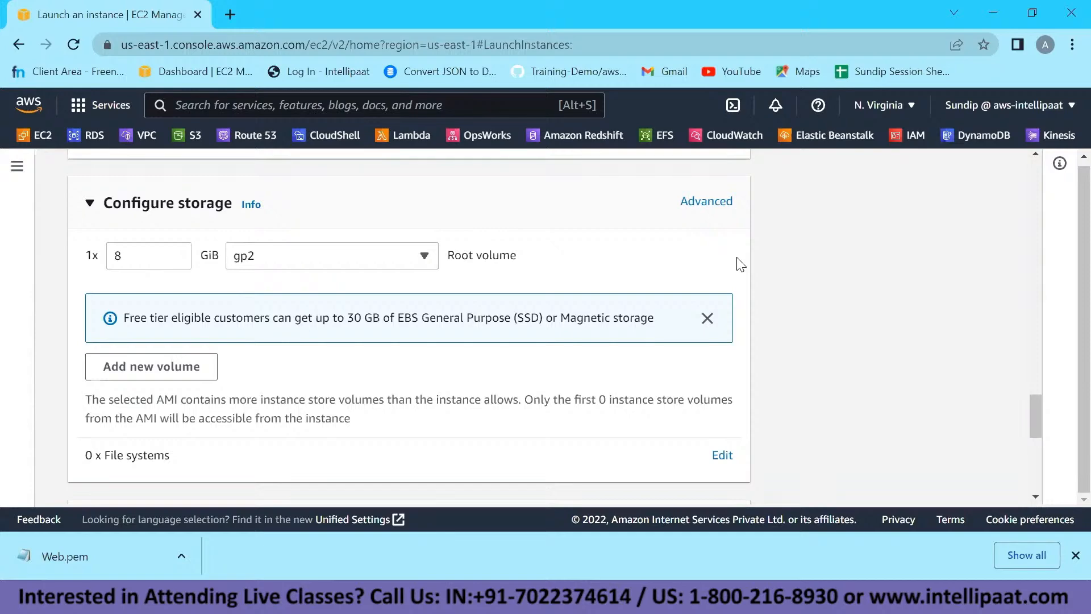
scroll(644, 403, "down", 10)
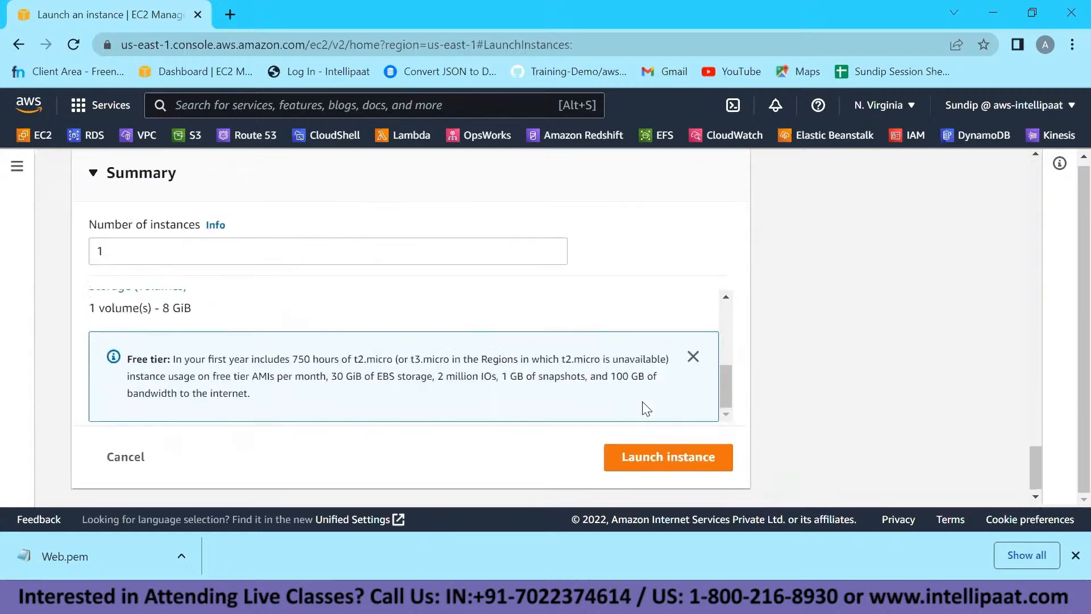
left_click(642, 457)
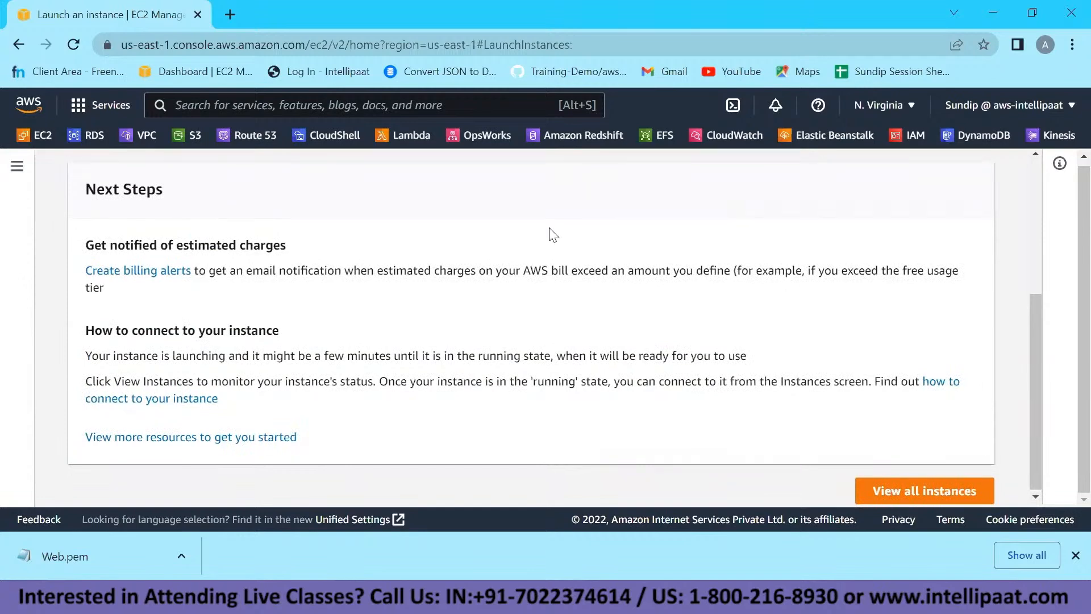
Open the instances list and refresh it to check the WebServer instance's state.
scroll(551, 233, "up", 5)
scroll(471, 374, "down", 1)
scroll(471, 374, "up", 1)
left_click(144, 256)
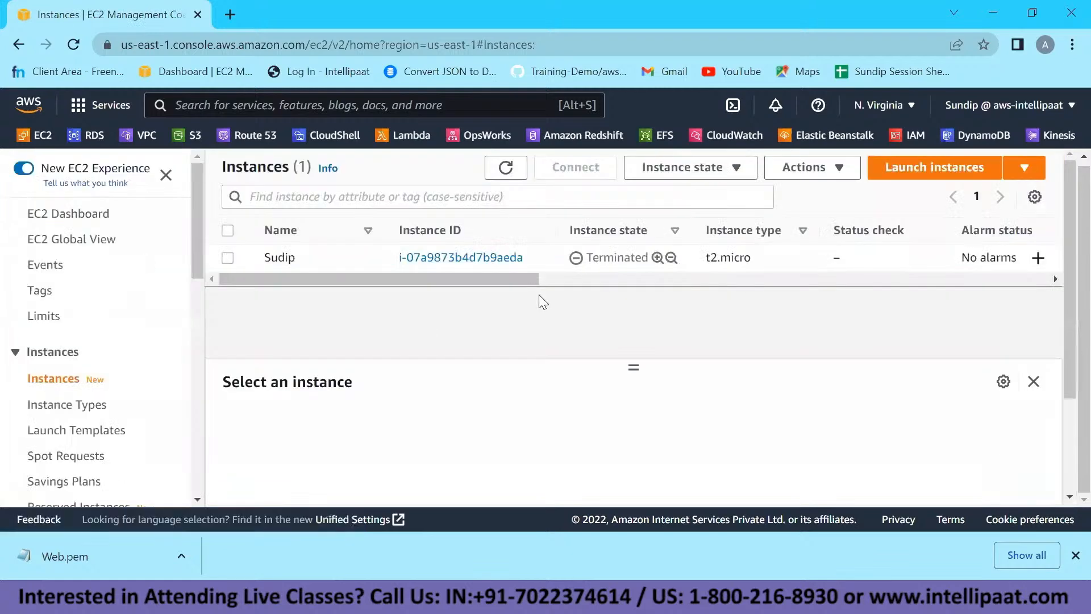
left_click(506, 167)
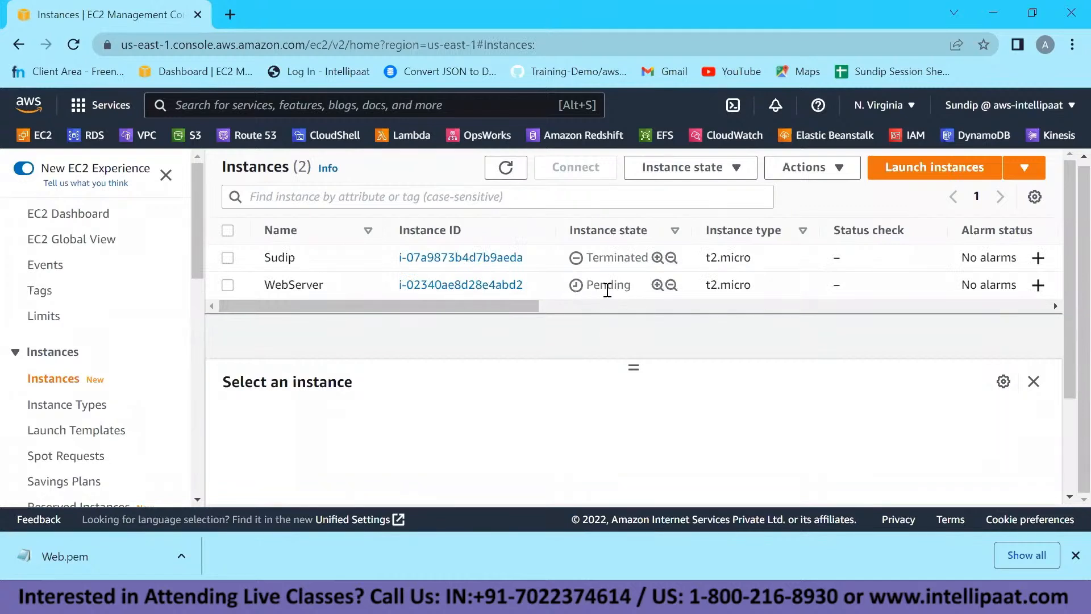
left_click(228, 285)
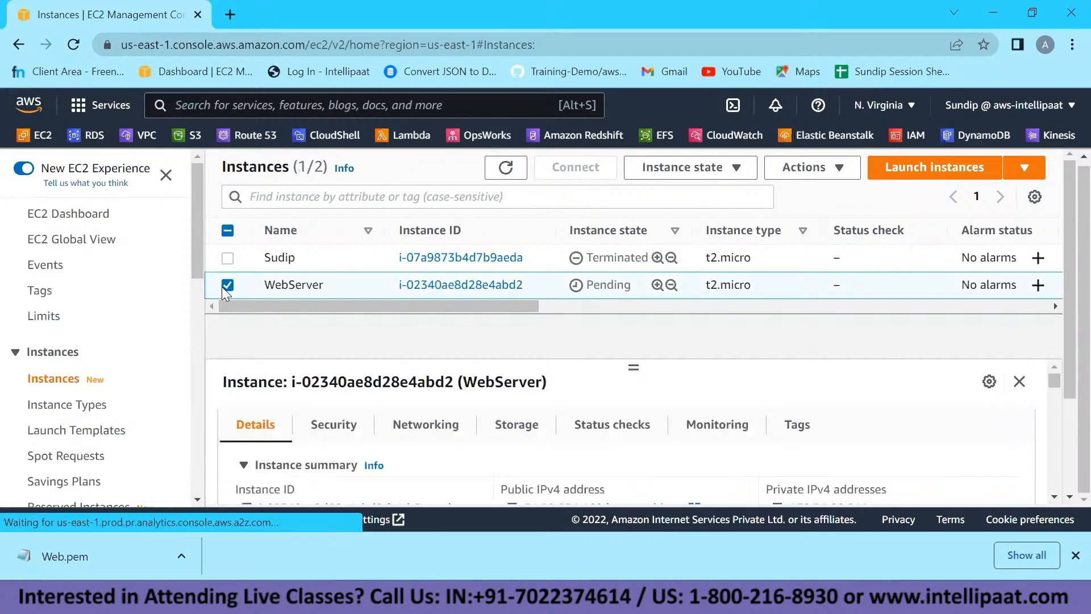
left_click(505, 171)
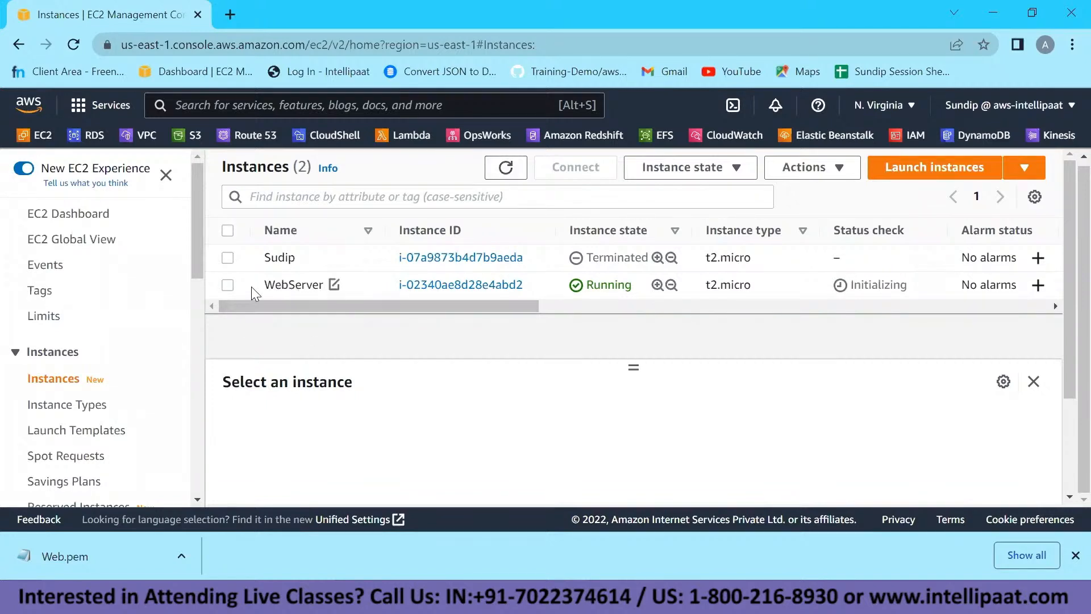
Connect to the WebServer instance through EC2 Instance Connect with the user name ubuntu.
left_click(227, 284)
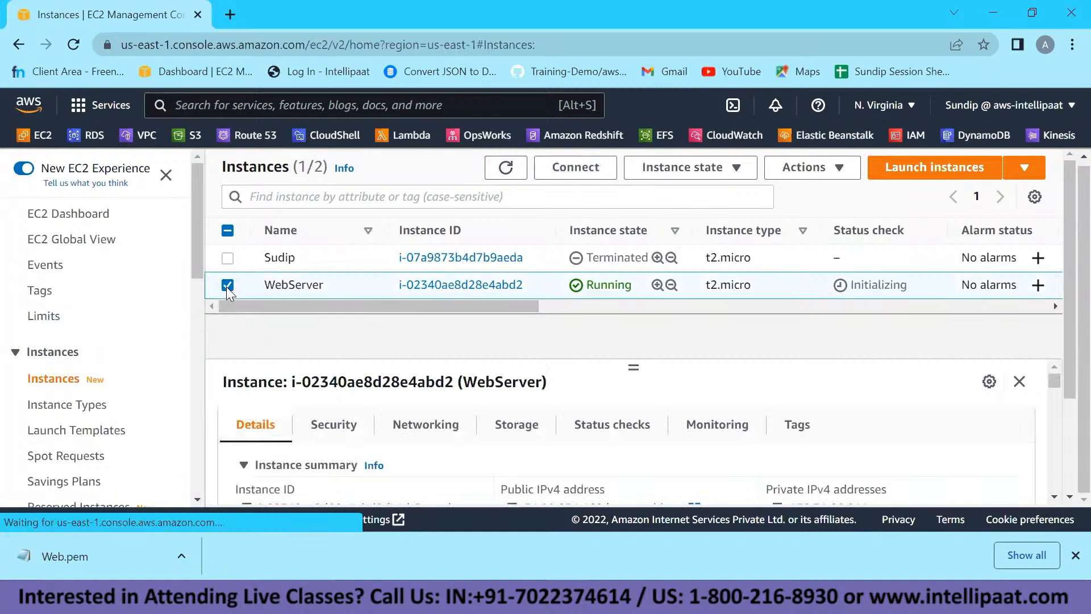
left_click(568, 172)
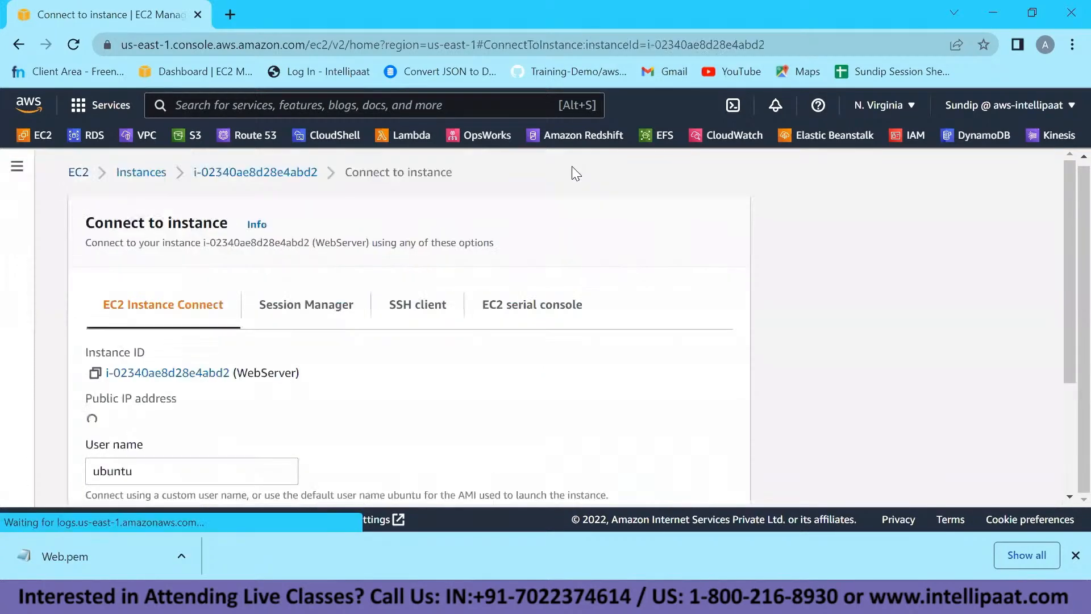
scroll(452, 384, "down", 2)
scroll(453, 386, "down", 2)
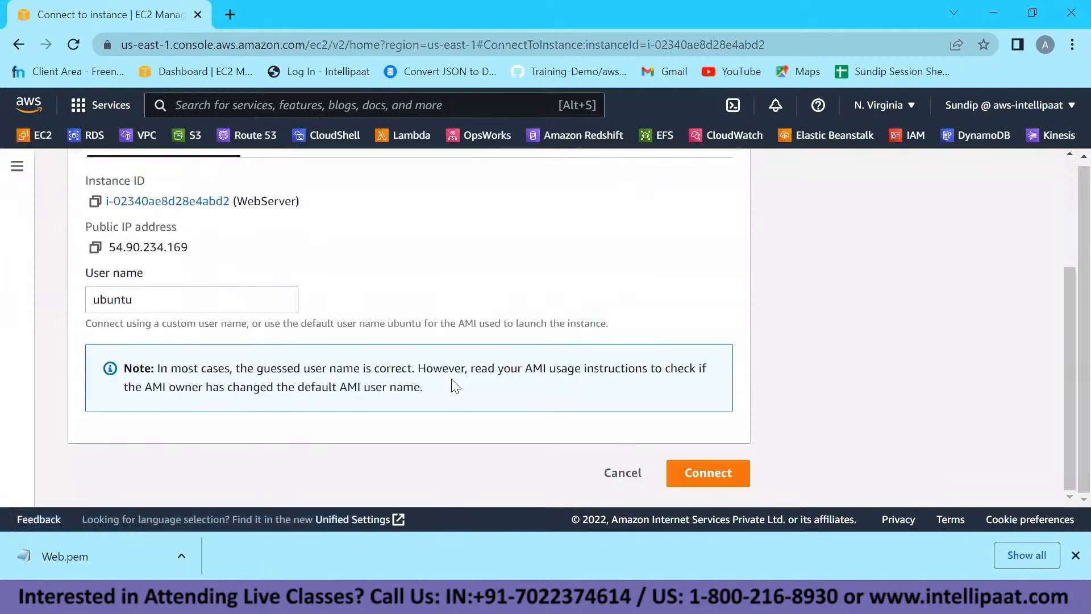
left_click(720, 476)
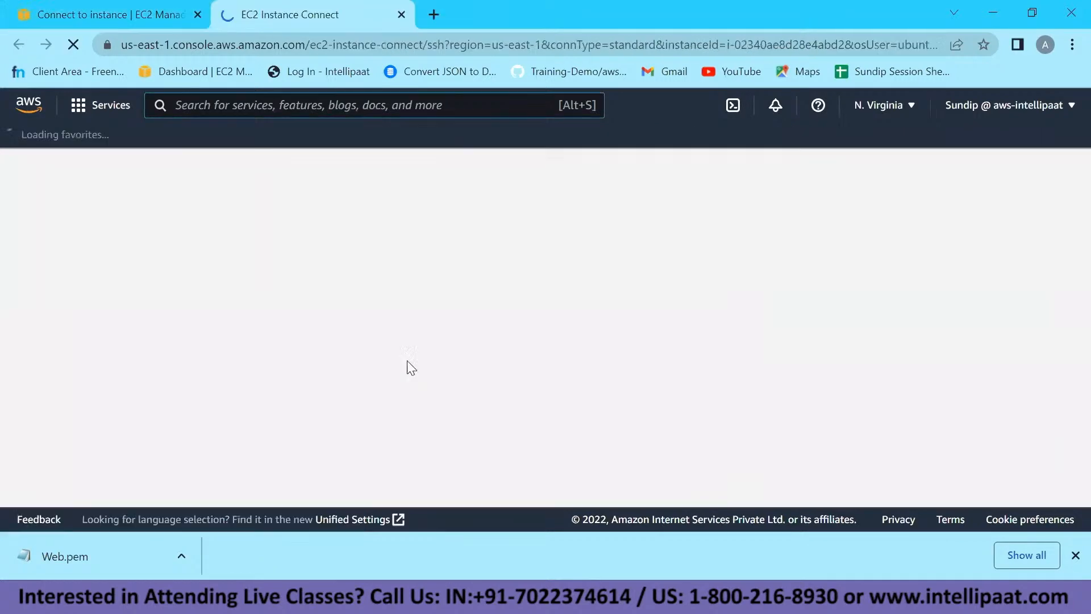
Look over the connection options and the browser terminal session, and open the WebServer instance's details page.
left_click(102, 14)
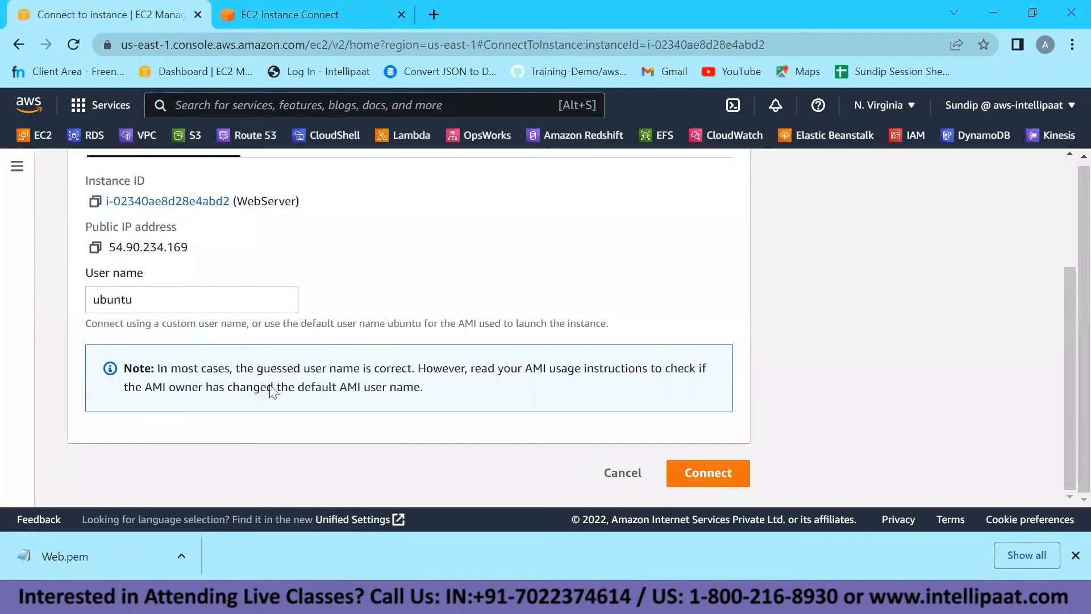
scroll(372, 323, "up", 3)
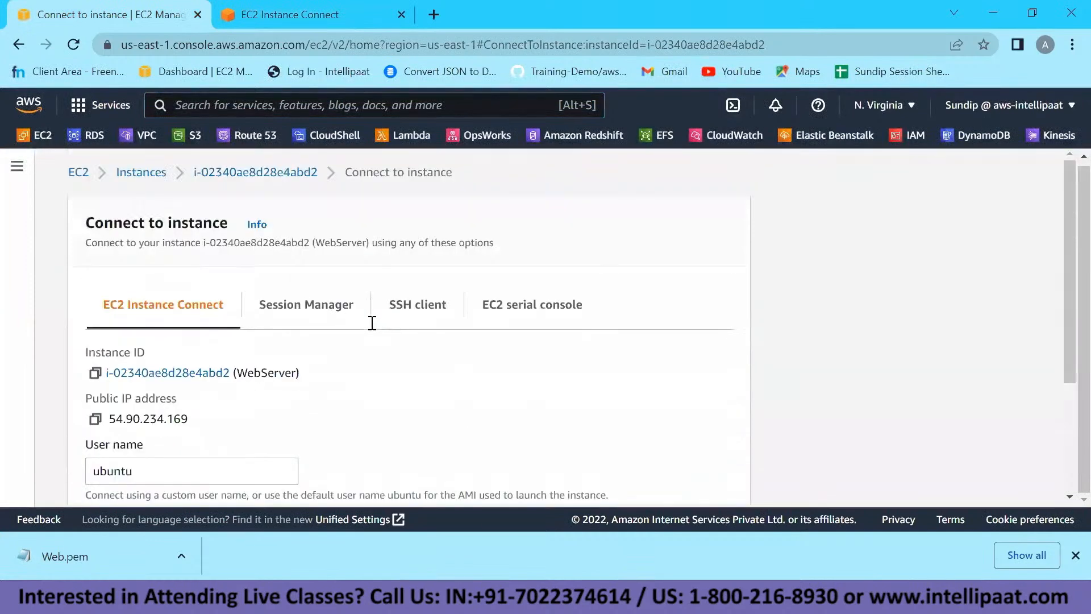
left_click(290, 14)
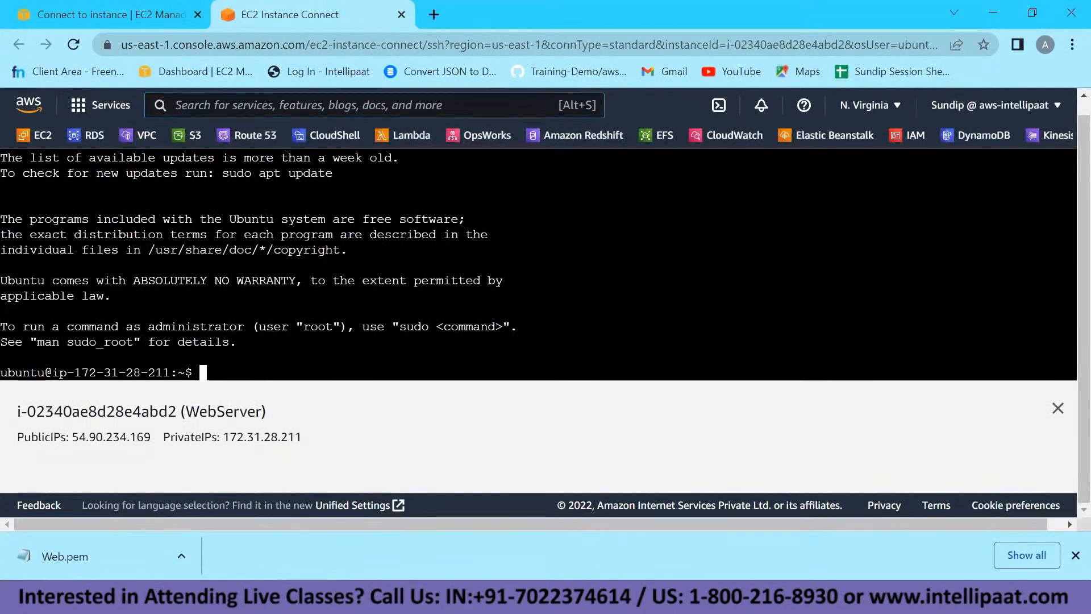
key("ctrl+shift+Tab")
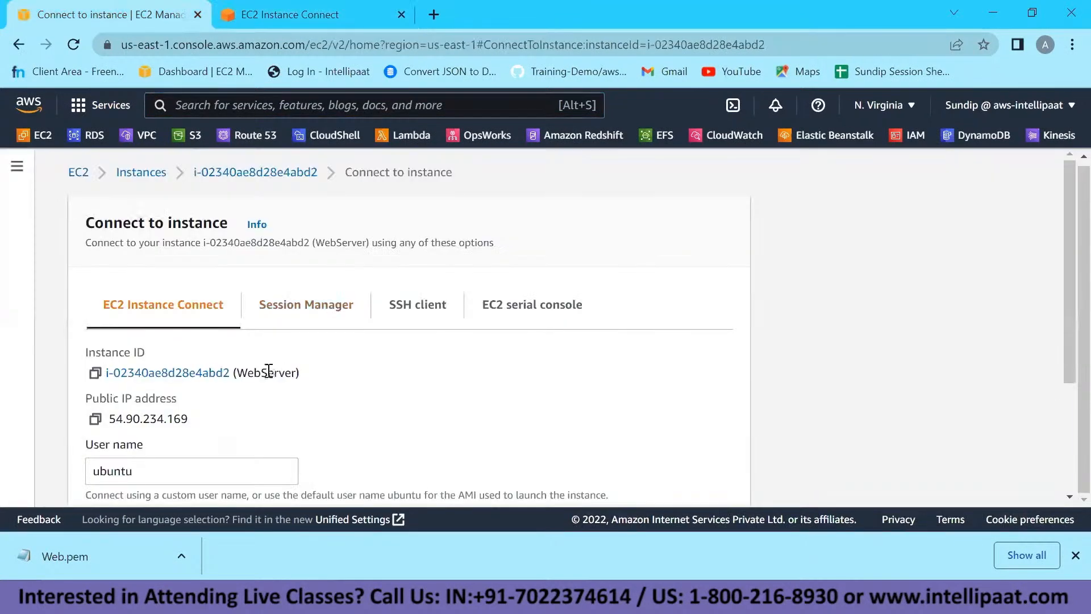
left_click(222, 172)
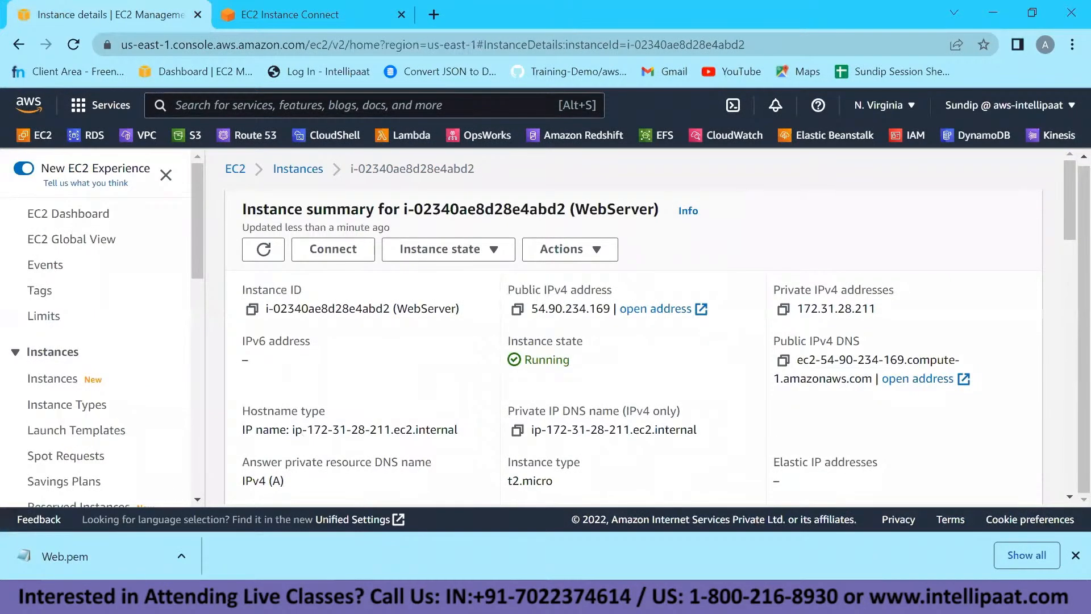
Open Windows PowerShell and move its window up.
left_click(191, 597)
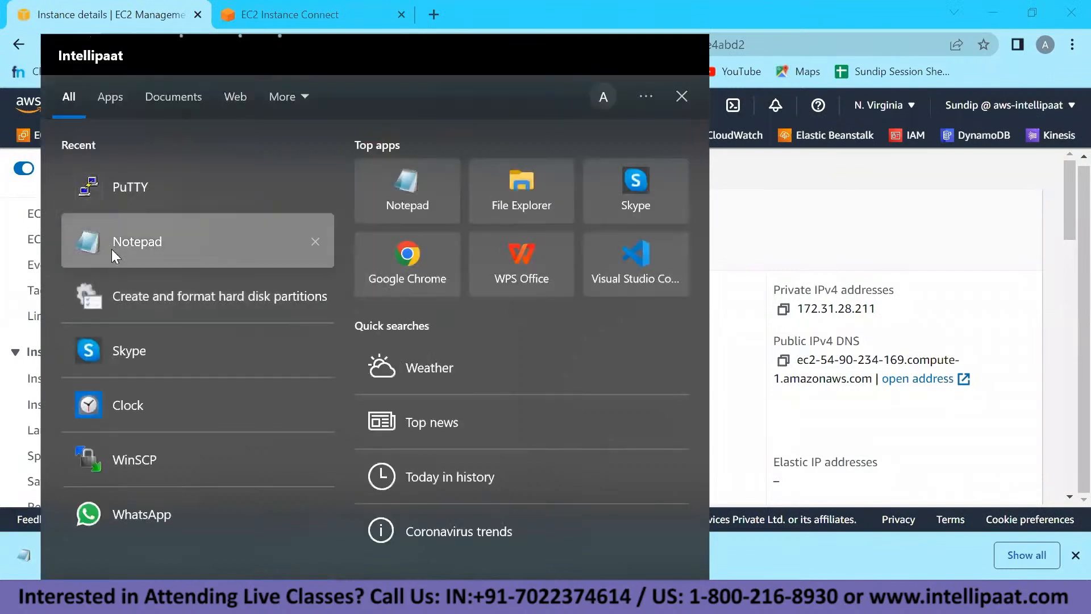
type("power")
left_click(135, 165)
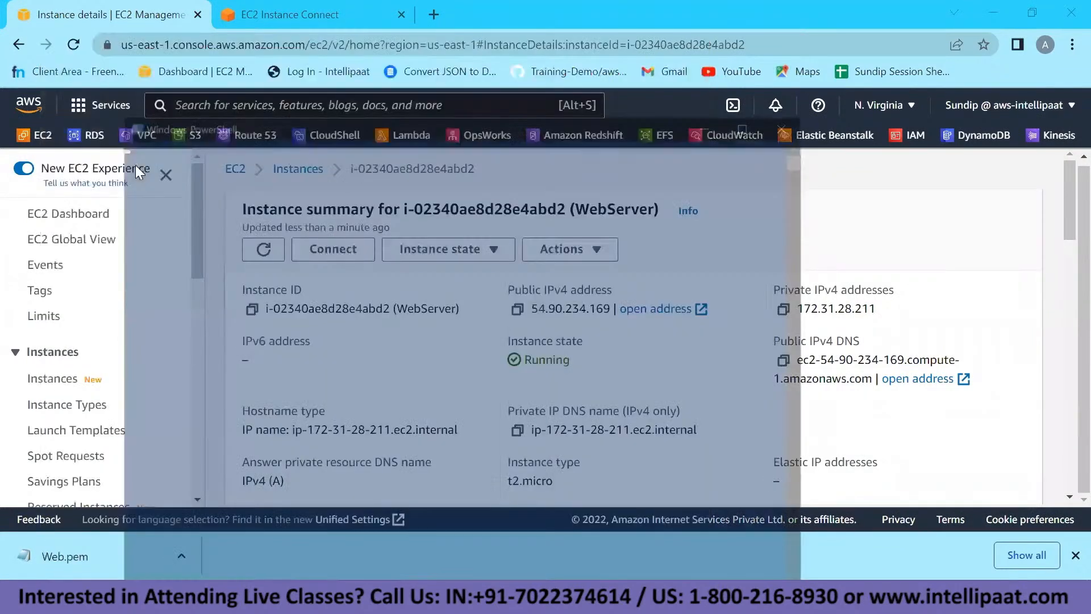
left_click_drag(433, 117, 448, 79)
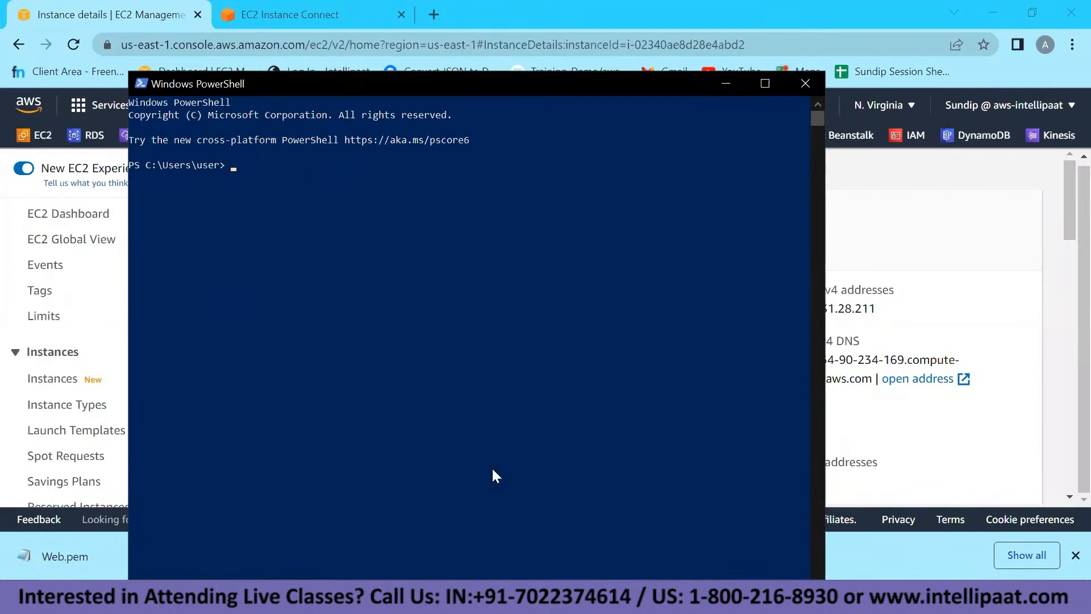
Copy the folder location of the Web key file from its properties in the Downloads folder.
left_click(343, 597)
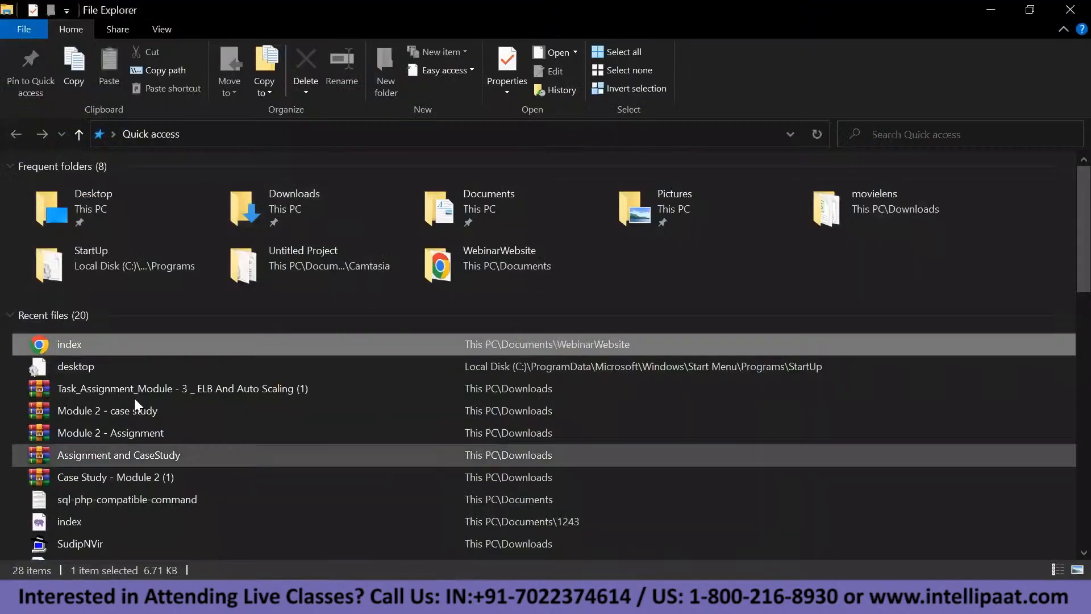
double_click(331, 210)
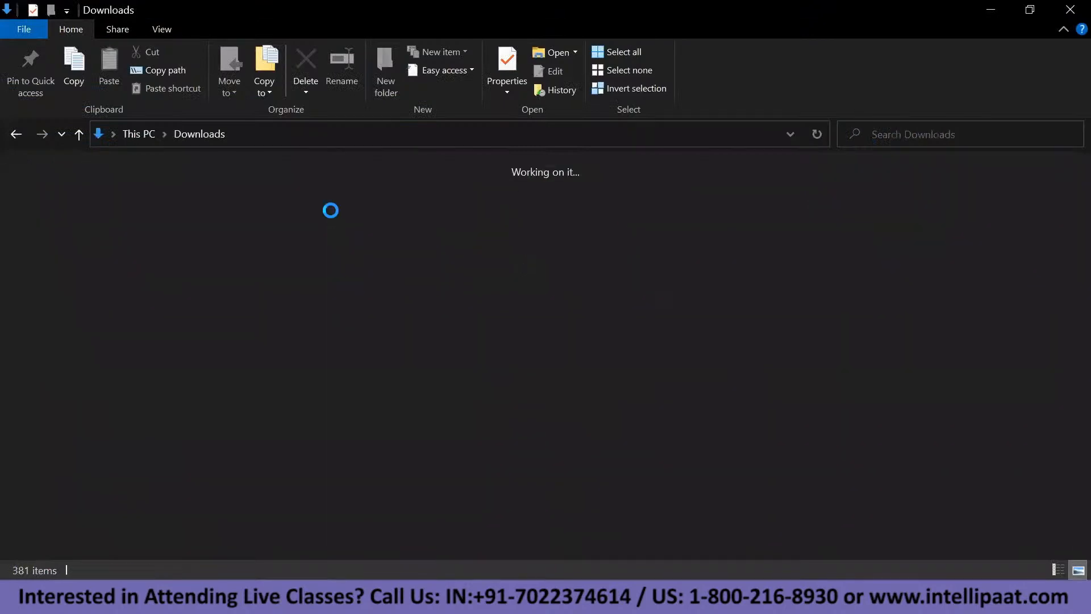
left_click(54, 218)
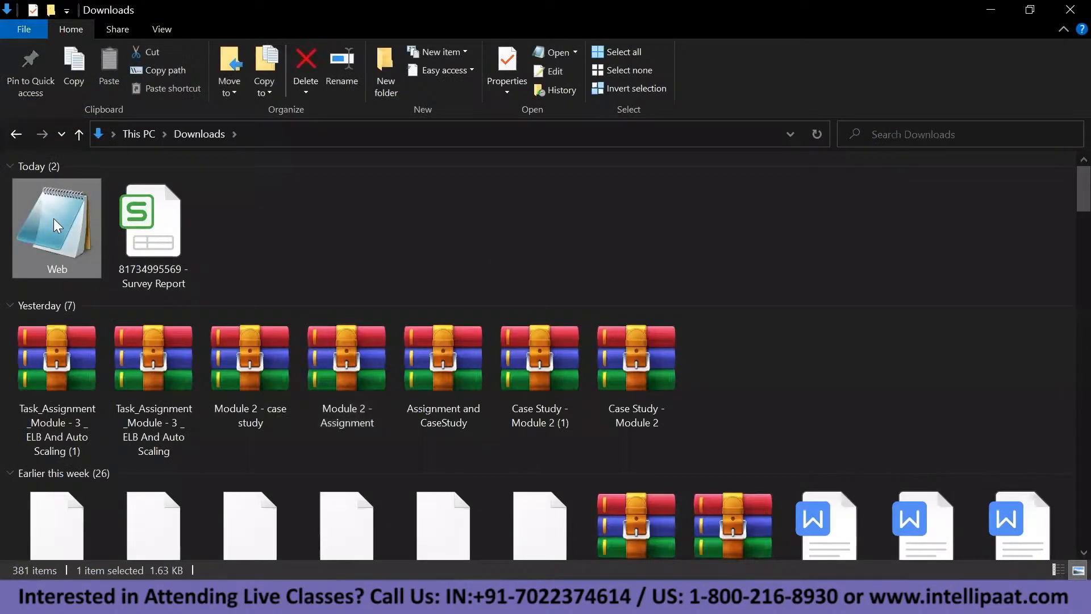
right_click(53, 218)
left_click(106, 567)
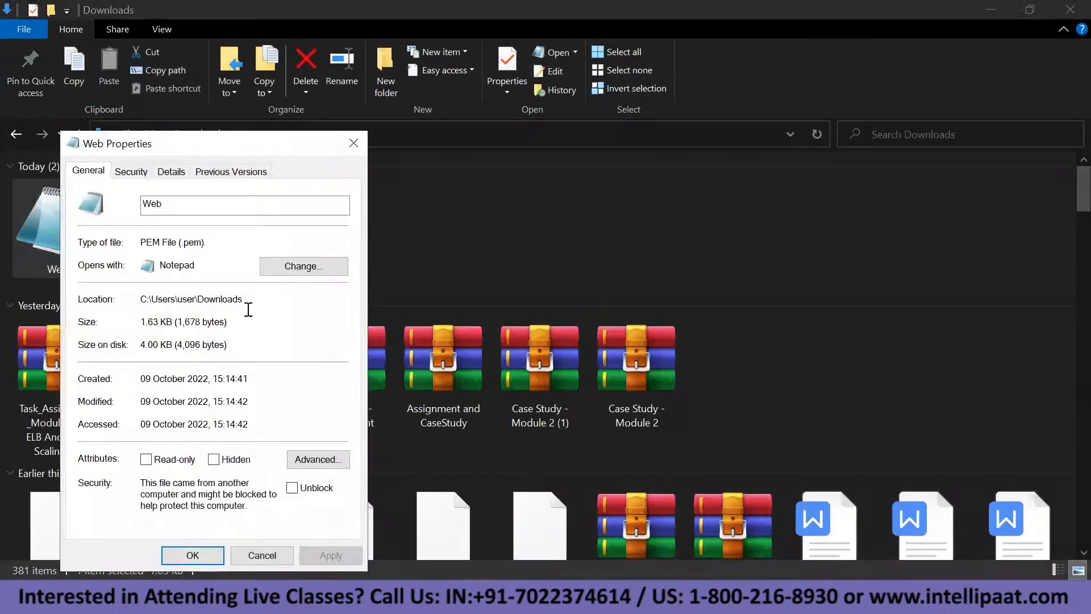
left_click_drag(248, 305, 142, 307)
key("ctrl+c")
Switch to a maximized PowerShell window and change the working directory to C:\Users\user\Downloads.
left_click(534, 598)
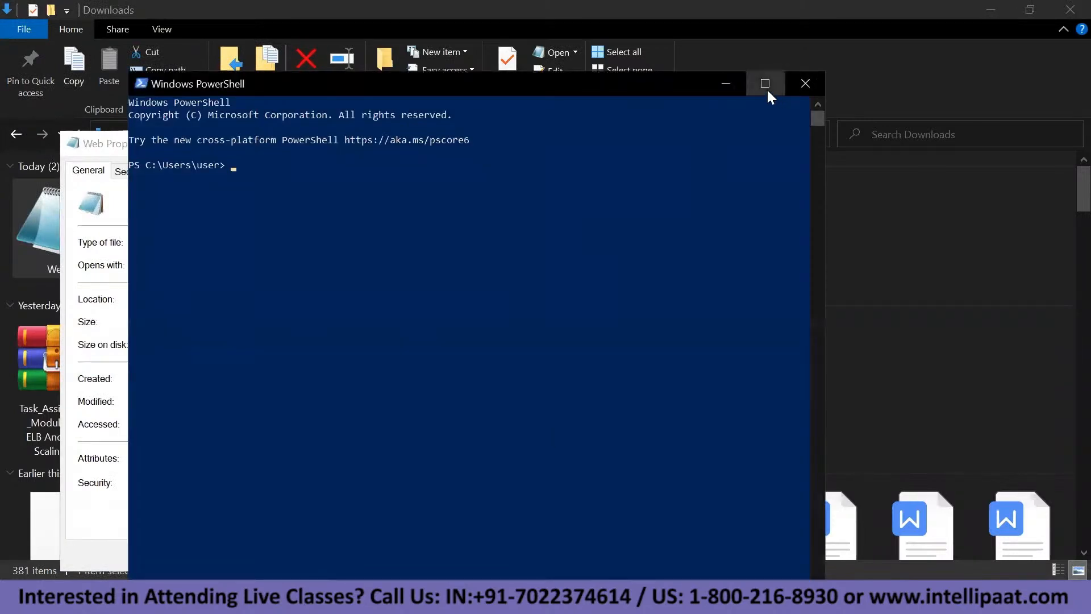
left_click(765, 86)
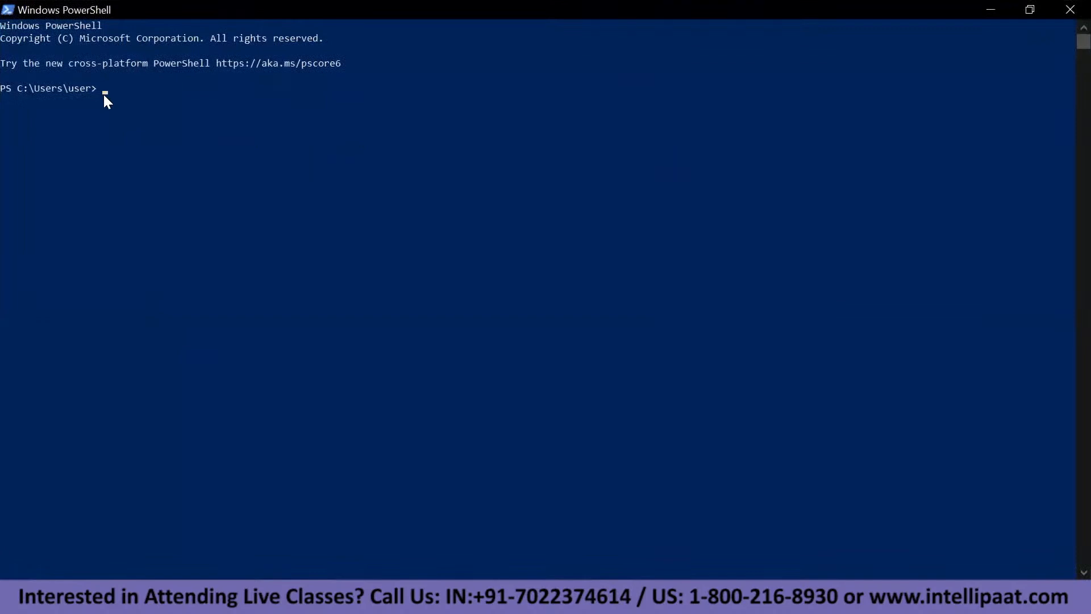
type("cd")
key("ctrl+v")
key("Return")
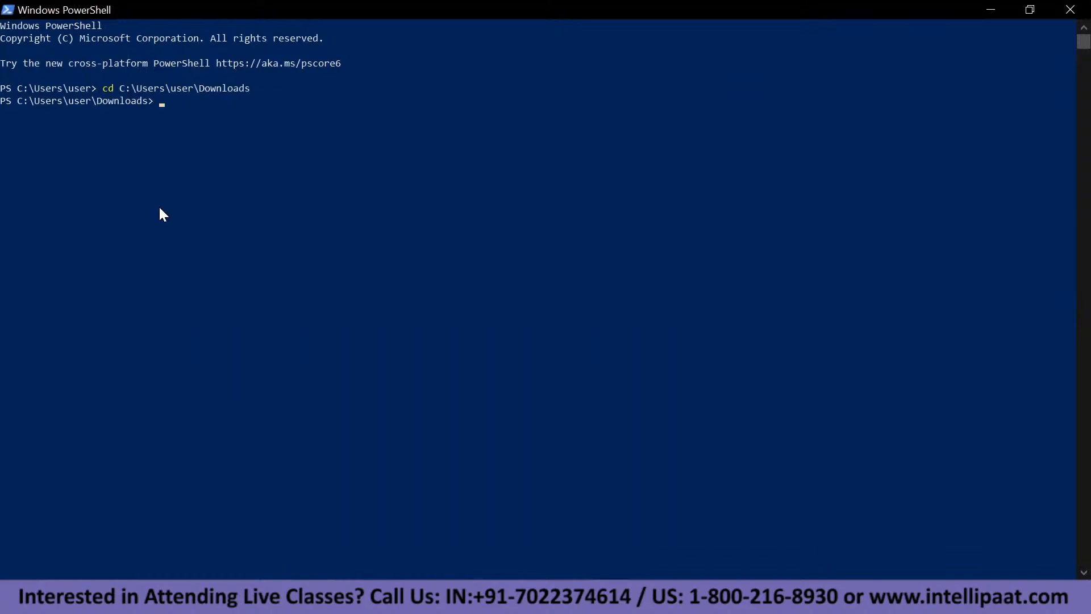
Enter ssh -i web.pem at the PowerShell prompt and copy the WebServer instance's public IPv4 address from the AWS console.
type("ssh")
type("-i")
key("alt+Tab")
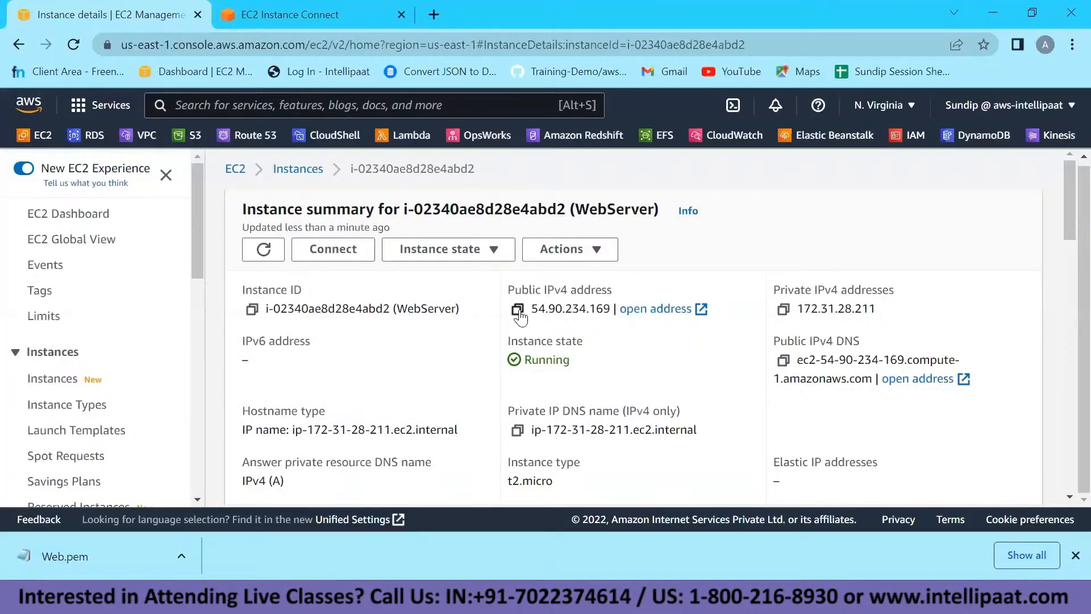
left_click(518, 309)
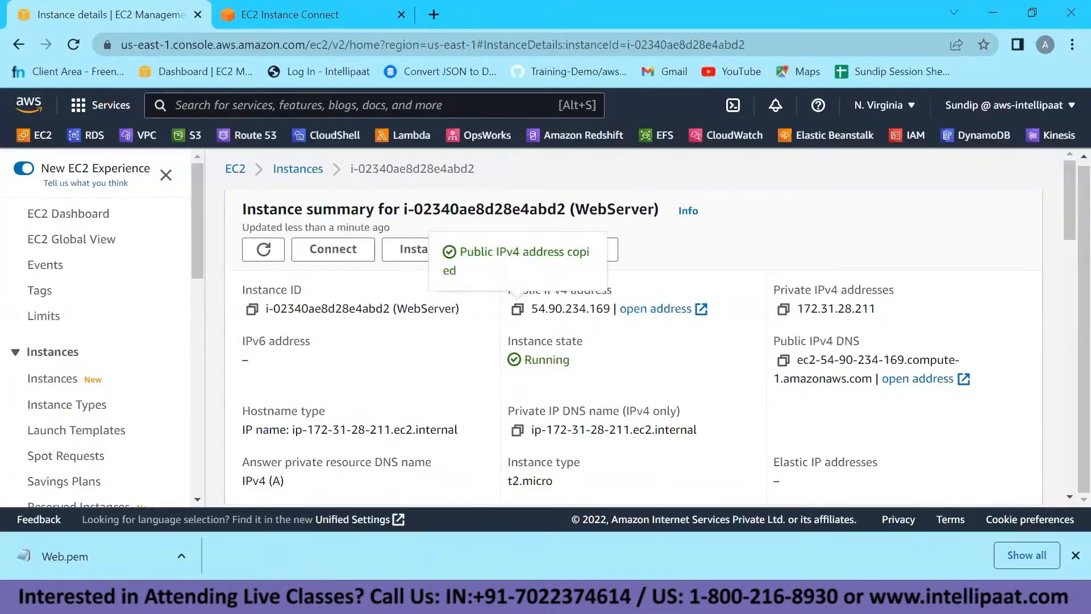
key("alt+Tab")
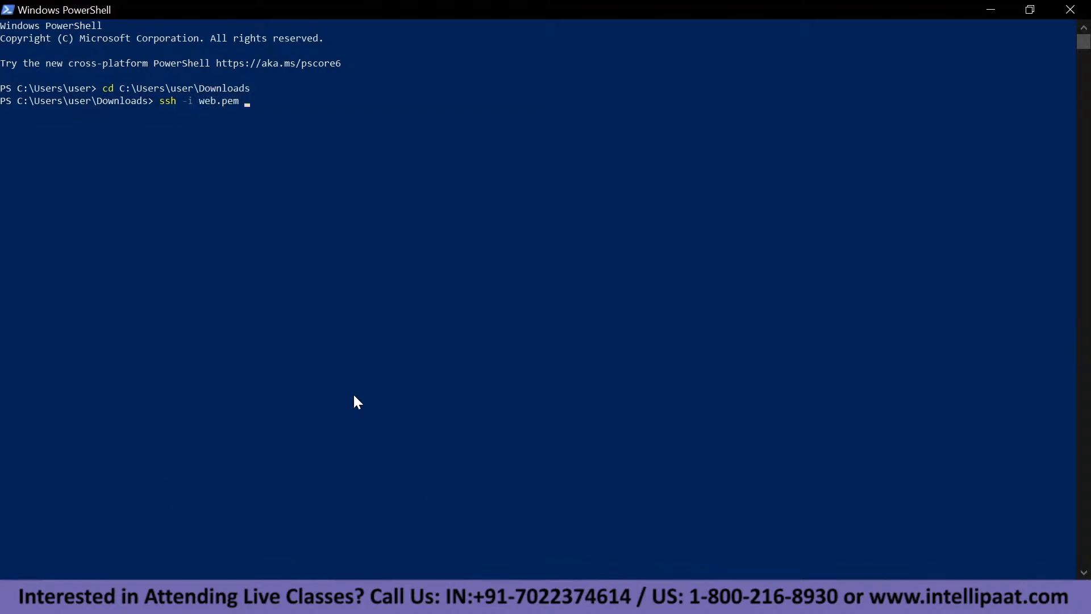
key("alt+Tab")
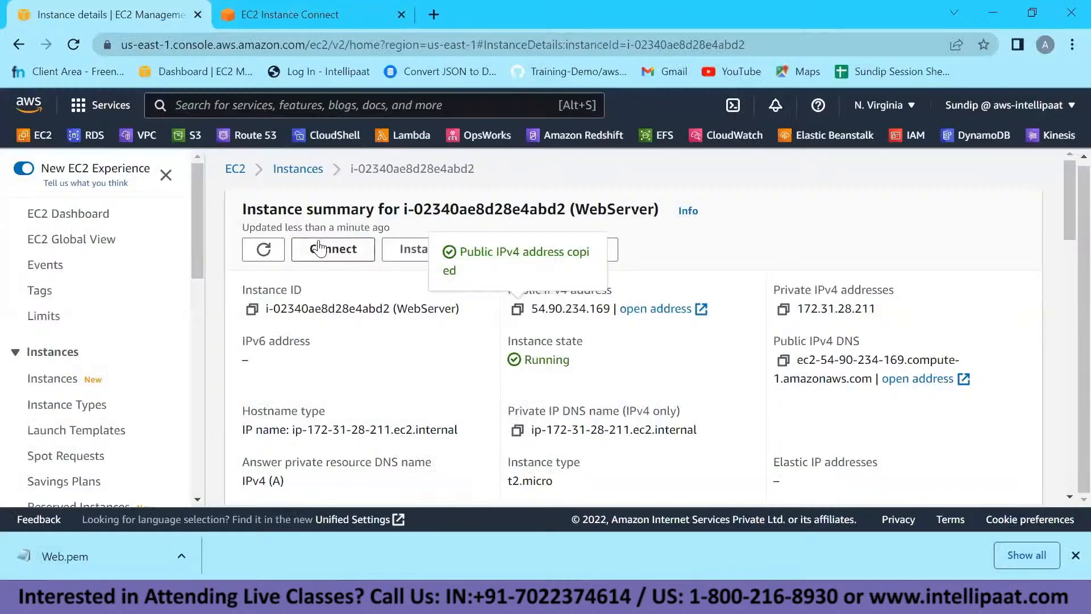
left_click(329, 248)
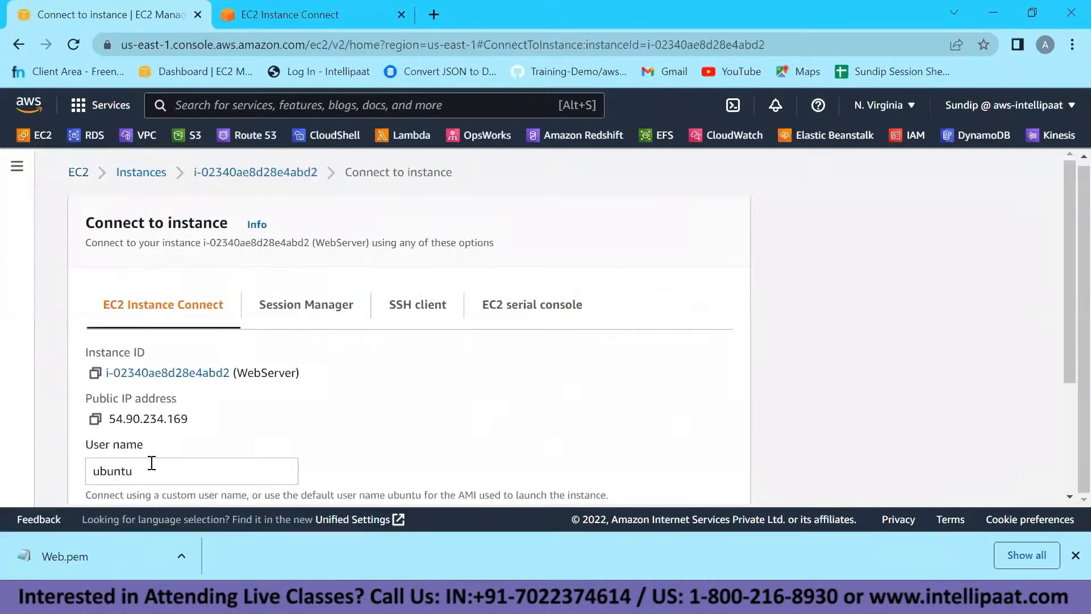
key("alt+Tab")
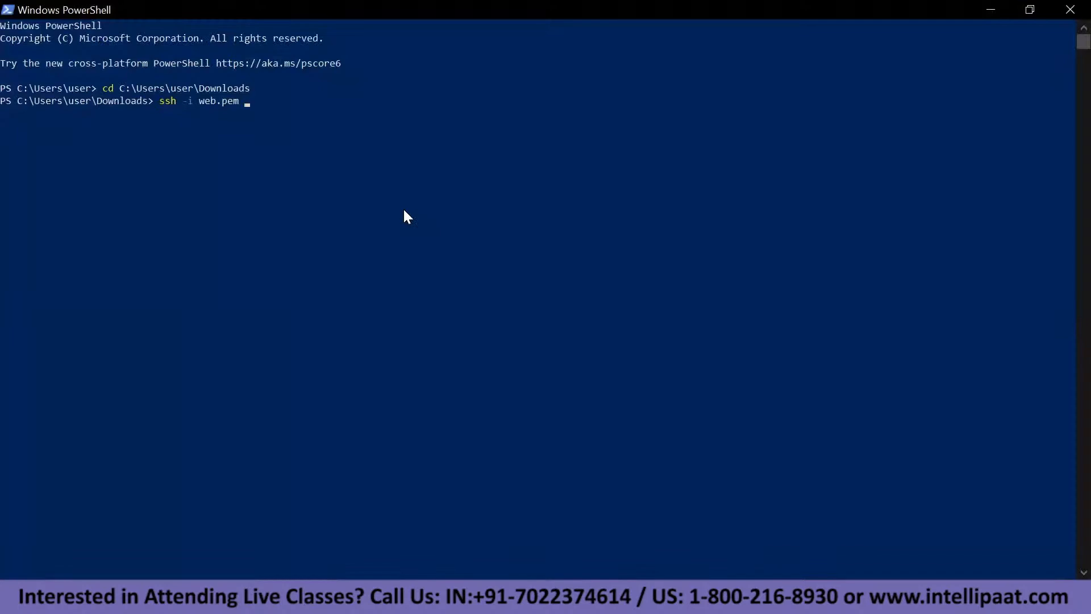
type("ubuntu@")
key("ctrl+v")
key("Return")
type("yes")
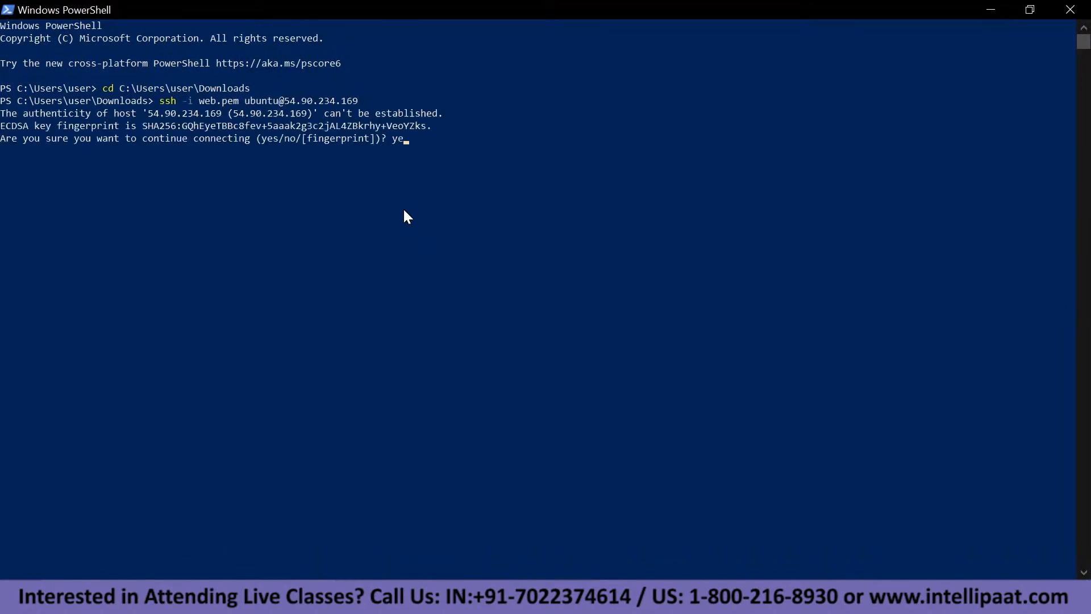
key("Return")
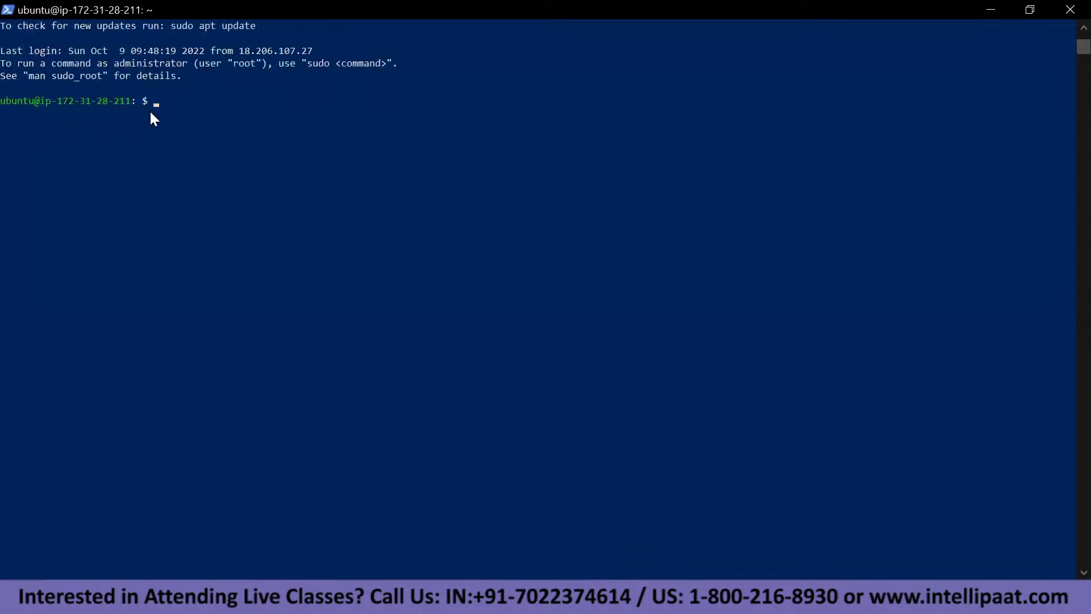
Compare the EC2 Instance Connect terminal in the browser with the SSH session in PowerShell.
left_click(489, 598)
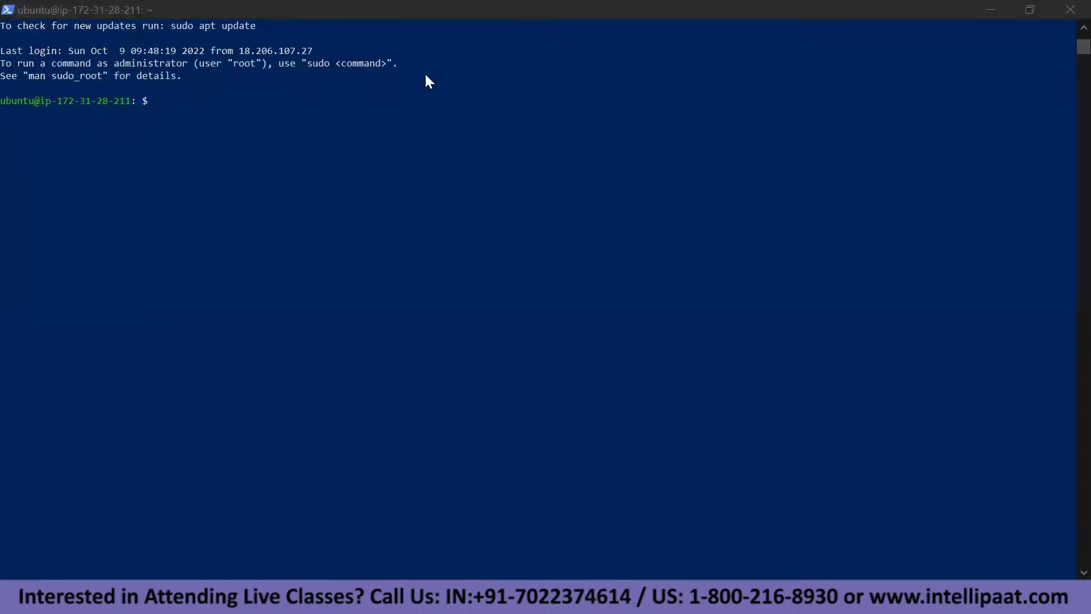
left_click(364, 8)
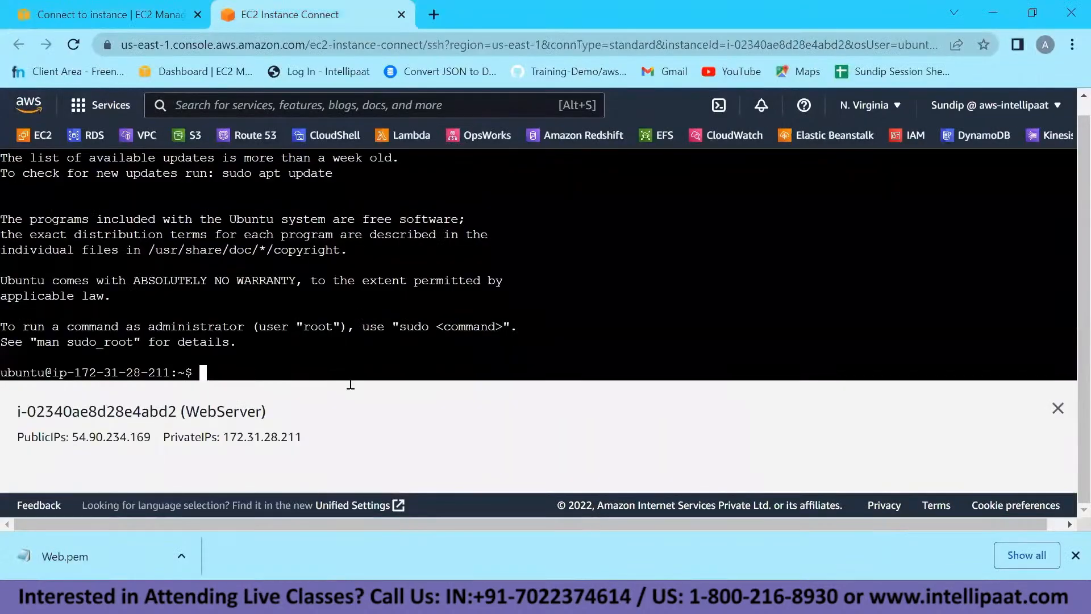
left_click(500, 598)
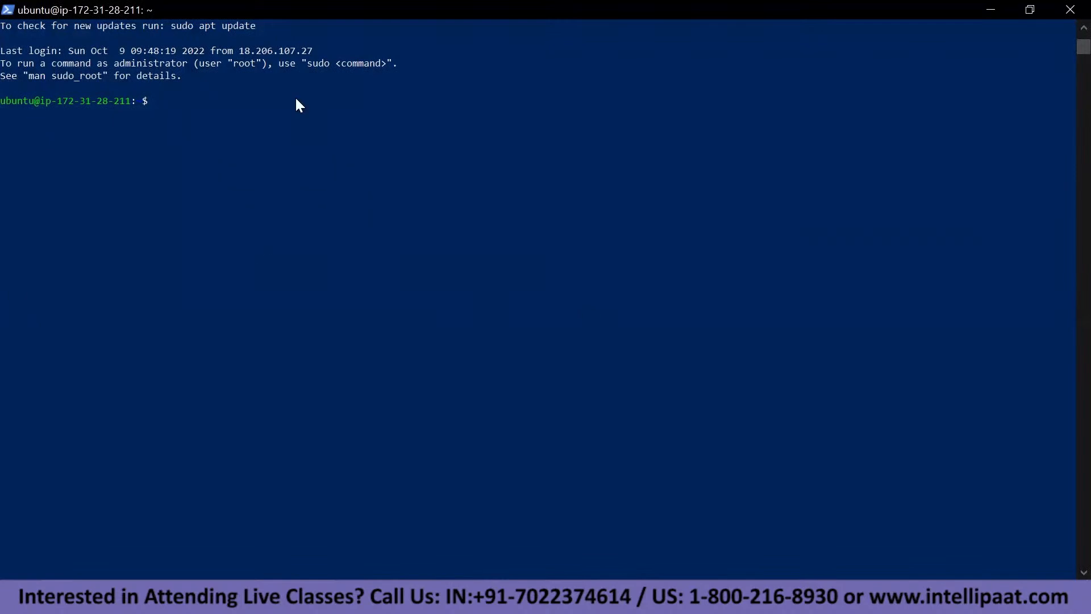
key("alt+Tab")
Copy the WebServer instance's public IP address and load it in a new browser tab, closing the downloads bar.
left_click(144, 8)
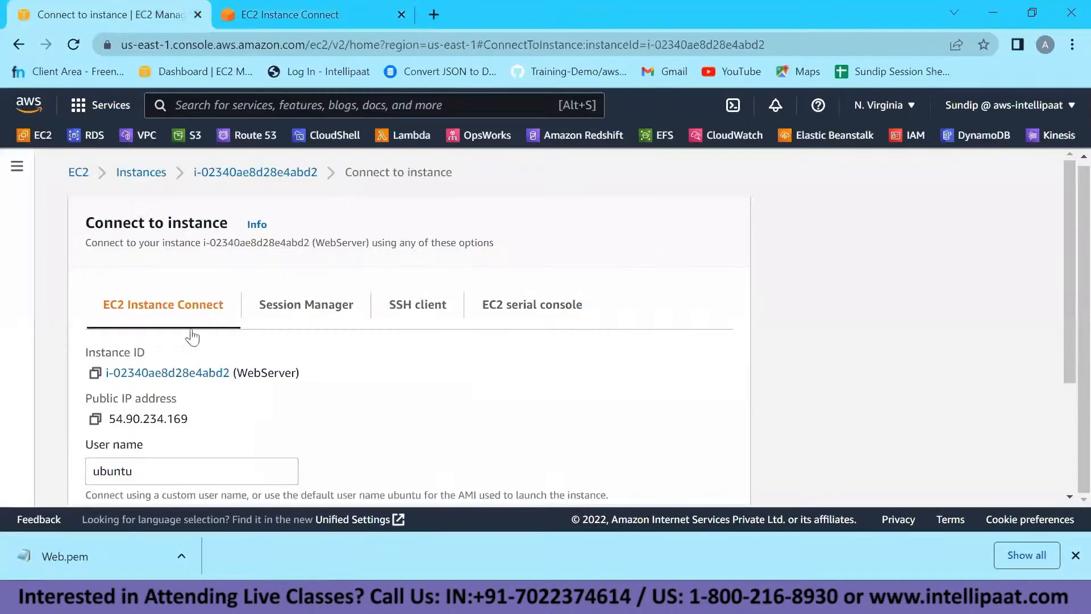
left_click(94, 418)
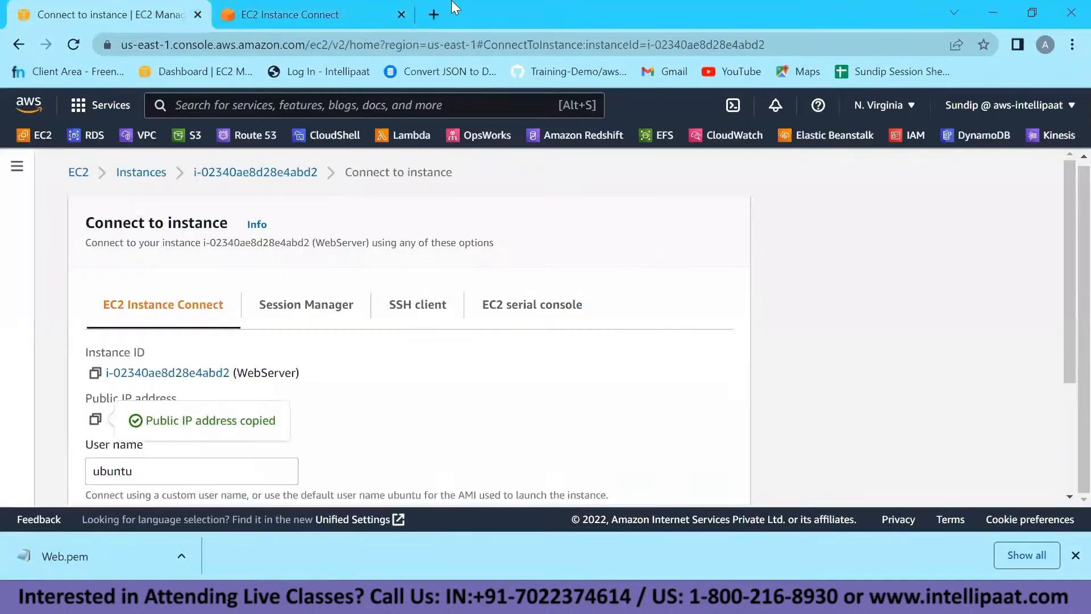
left_click(433, 14)
key("ctrl+v")
key("Return")
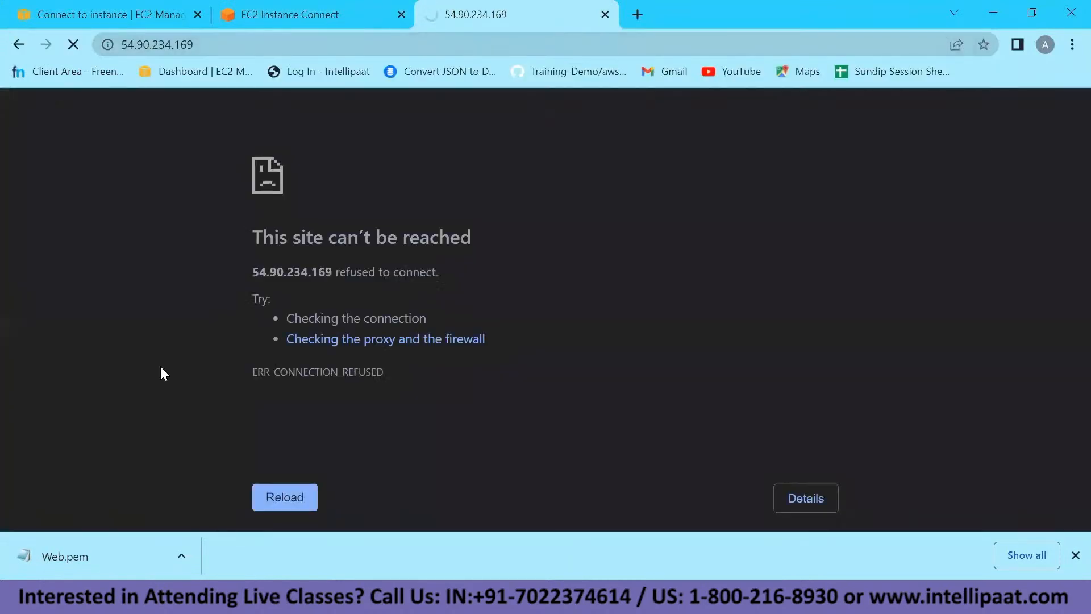
left_click(1074, 553)
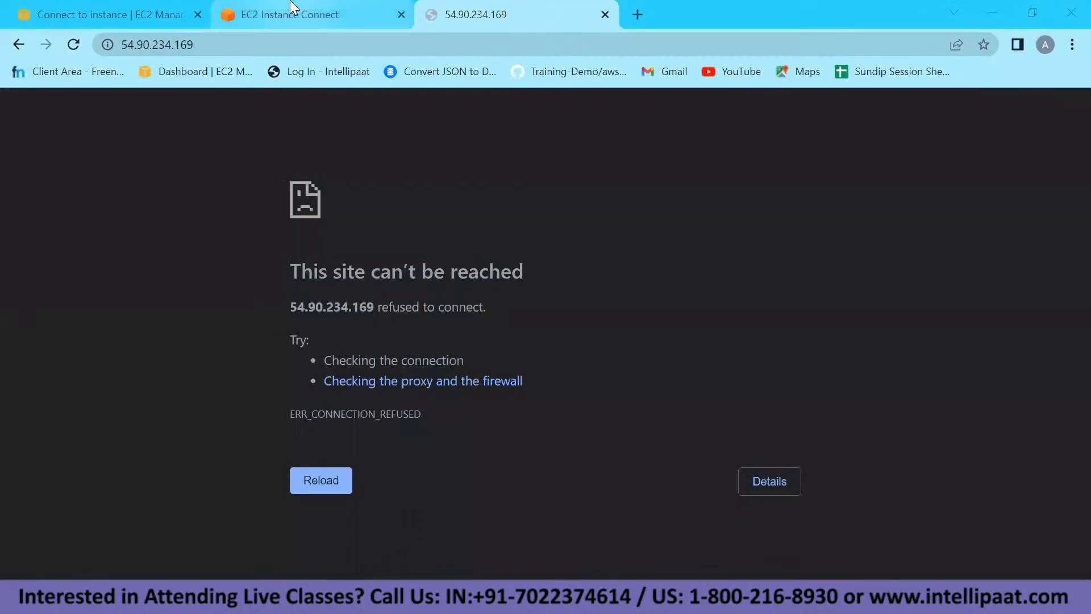
Install Apache in the EC2 Instance Connect terminal with sudo apt install apache2 and confirm the installation with y.
key("ctrl+shift+Tab")
type("sudo")
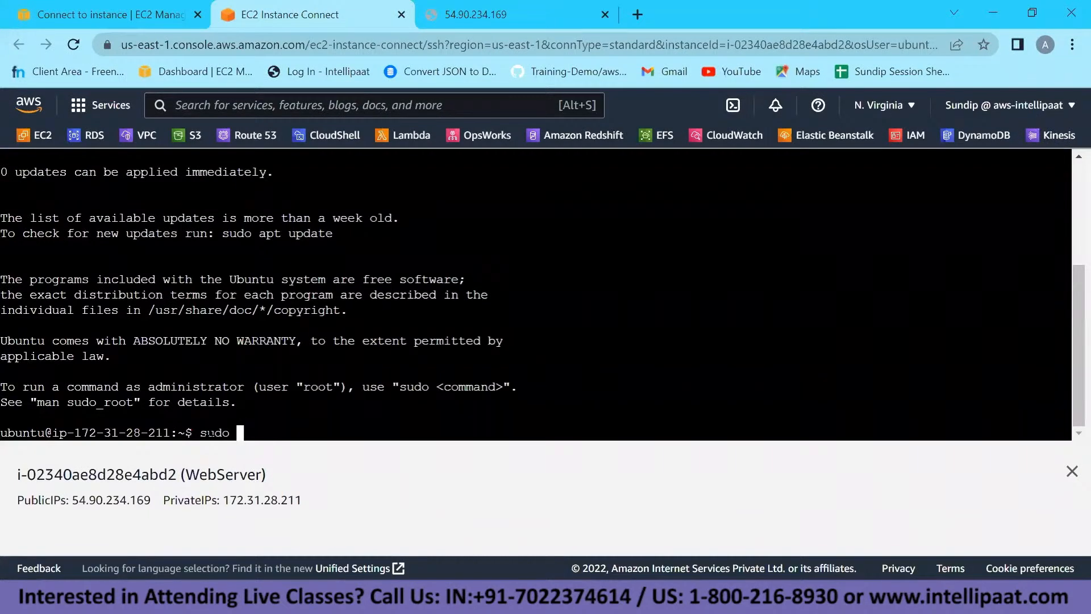
type(" apt install apac")
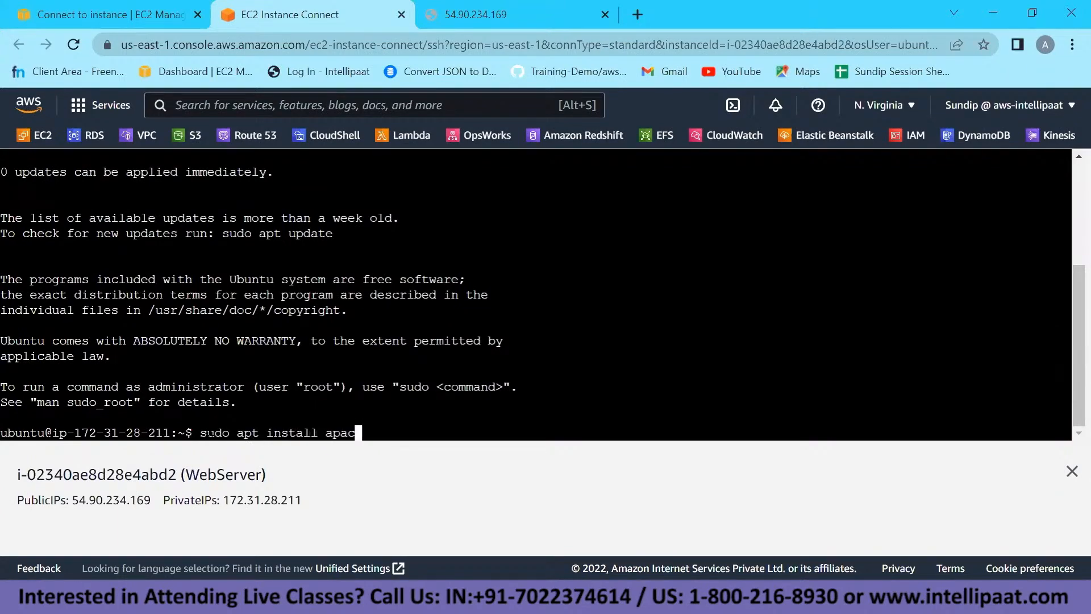
type("he2")
key("Return")
type("y")
key("Return")
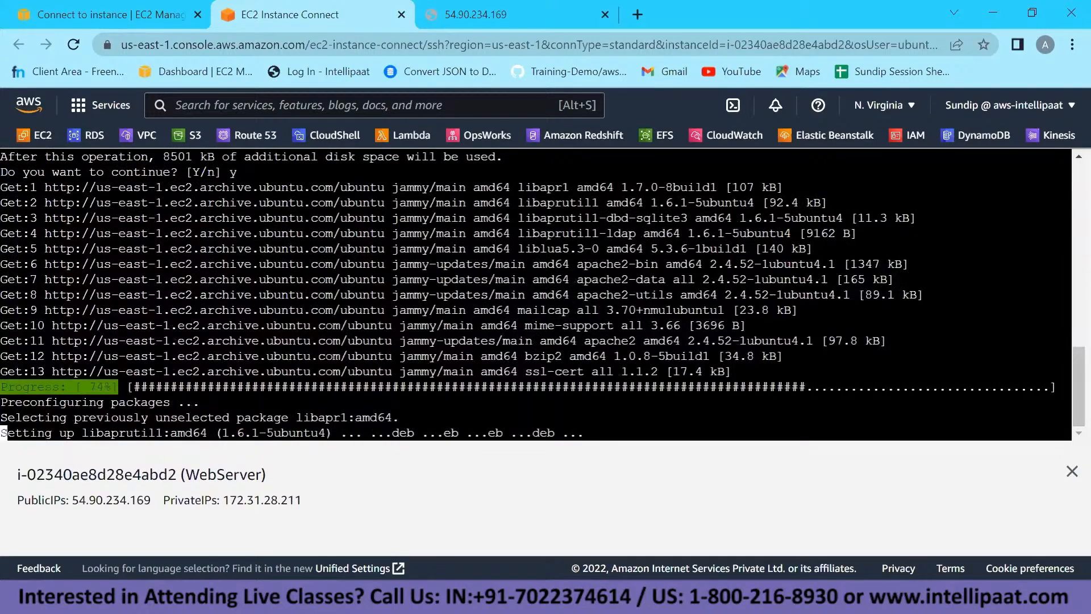
Reload the instance's public IP page and highlight the path /var/www/html/index.html in its text.
left_click(417, 14)
left_click(69, 47)
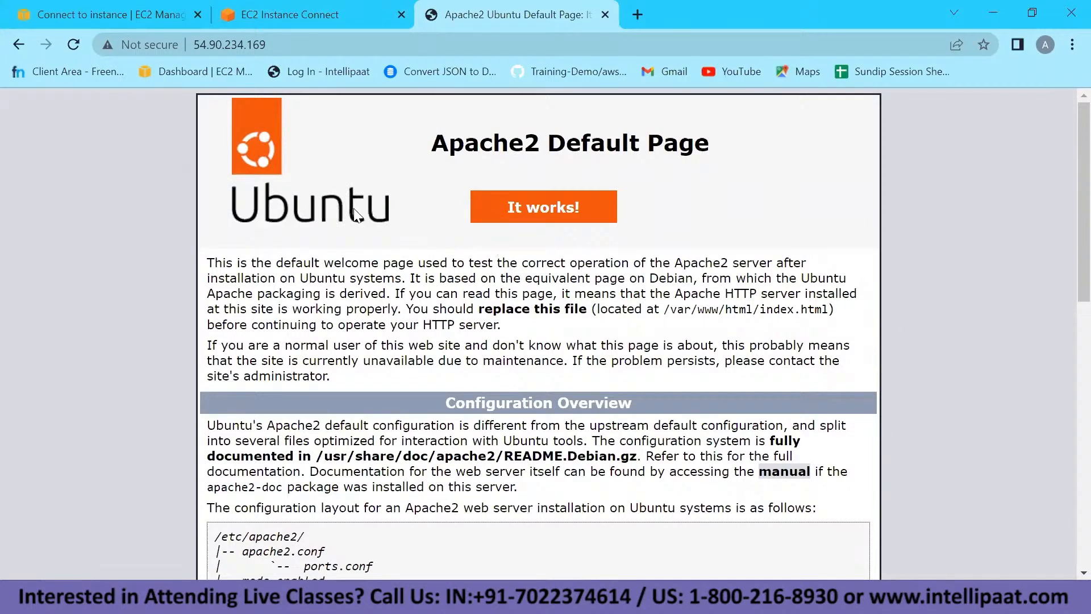
left_click(287, 14)
left_click(455, 14)
scroll(419, 439, "down", 3)
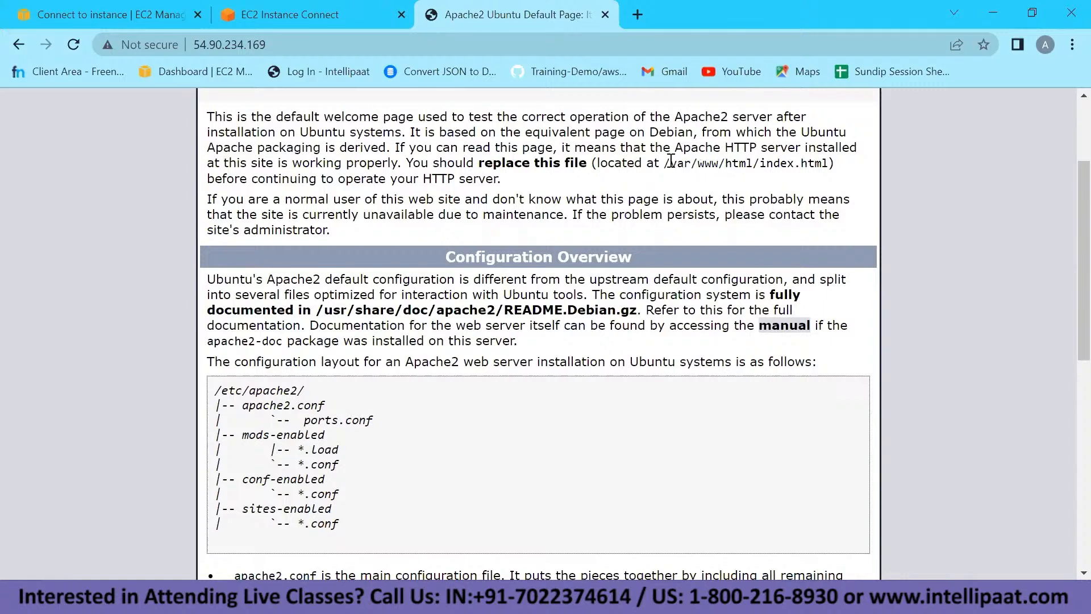
left_click_drag(664, 163, 829, 164)
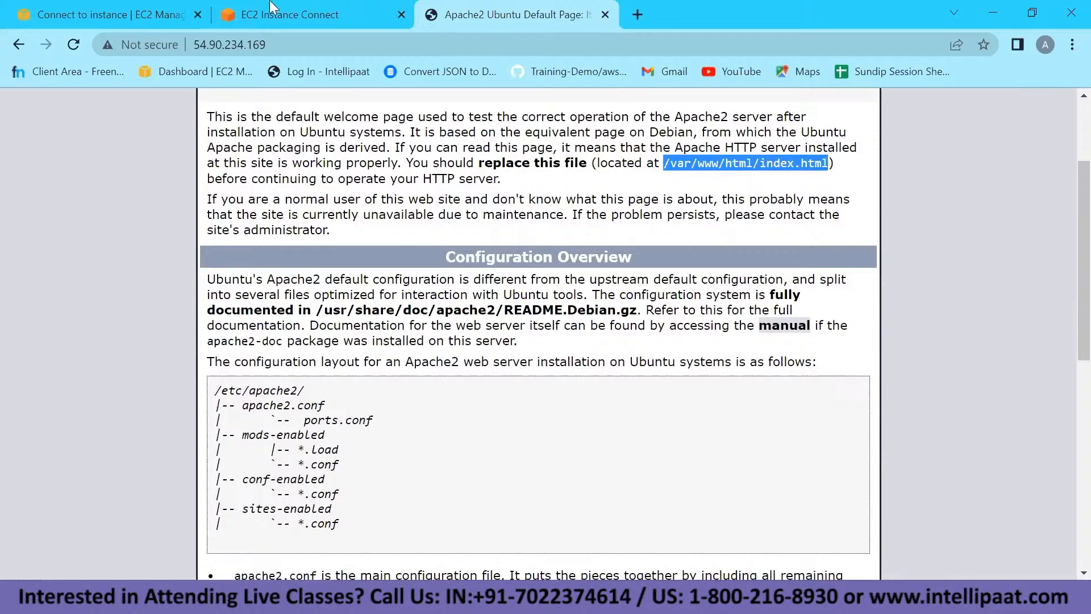
Reload the EC2 Instance Connect session, change the directory to /var/www/html, and list its files with ls.
left_click(220, 5)
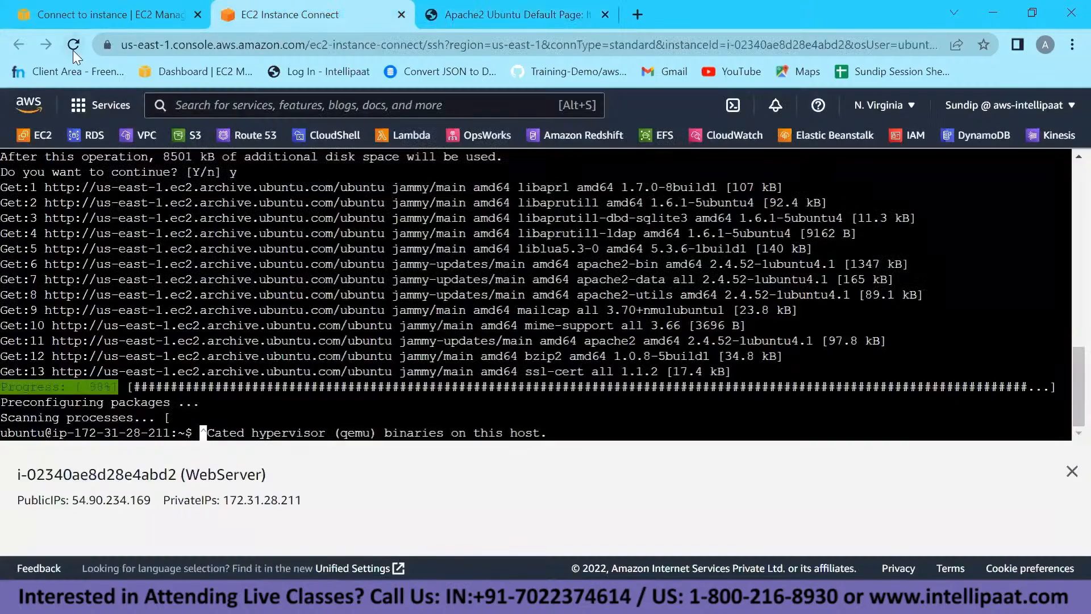
left_click(73, 48)
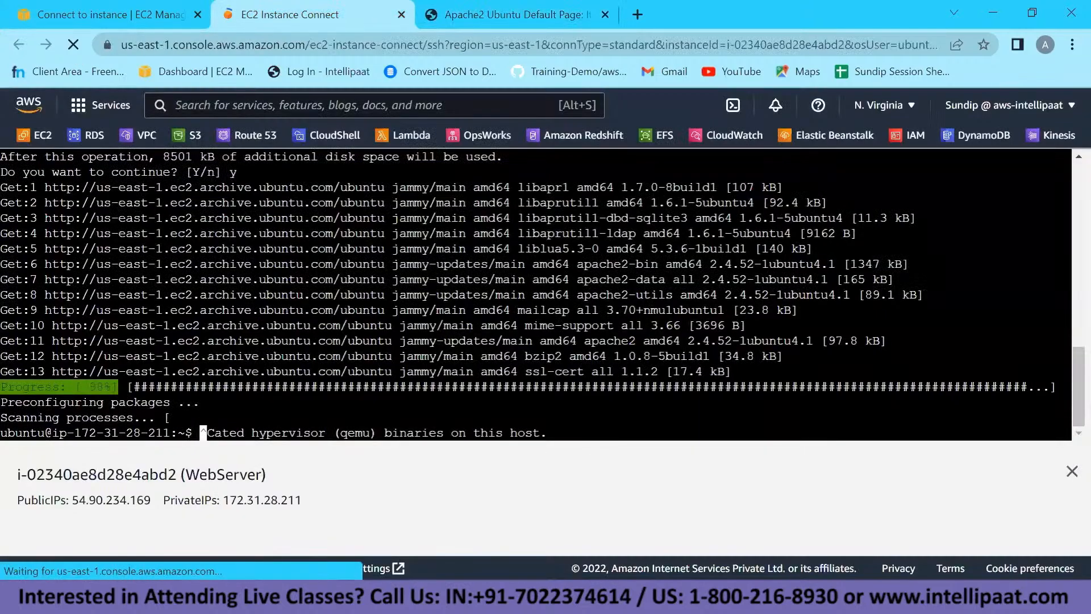
type("cc /var/w")
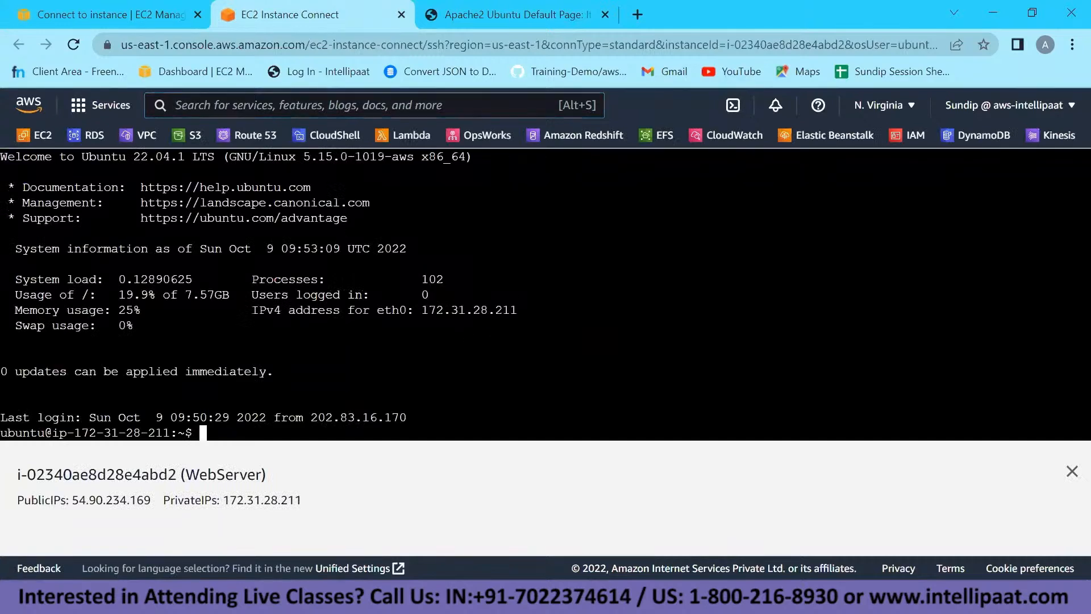
type("ww/html")
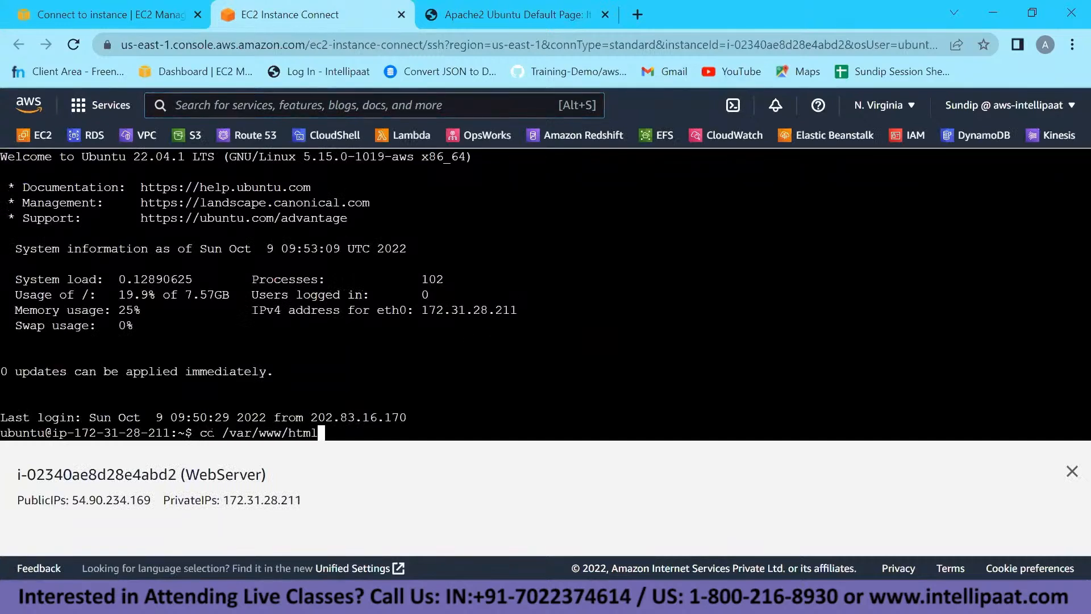
key("Return")
type("ls")
key("Return")
key("Return")
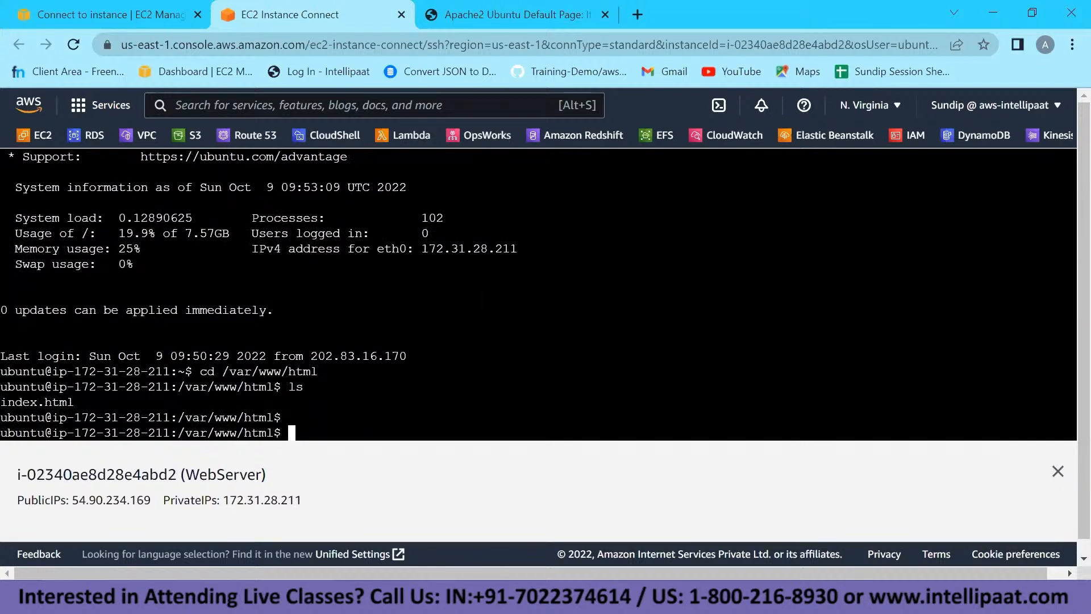
Delete the default page with sudo rm index.html and list the directory with ls.
type("sudo rm index.html")
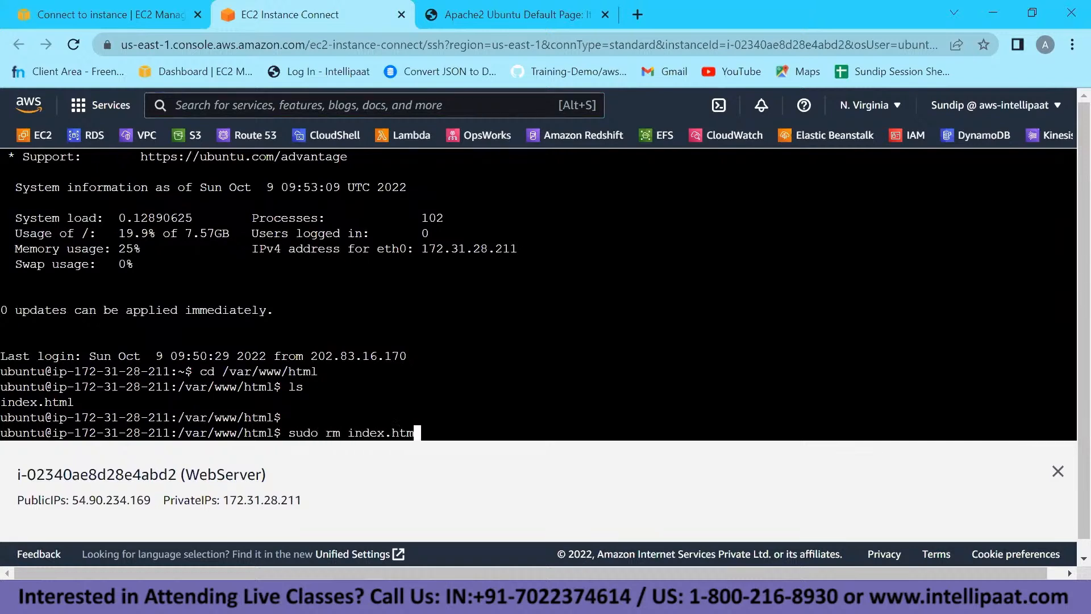
key("Return")
type("ls")
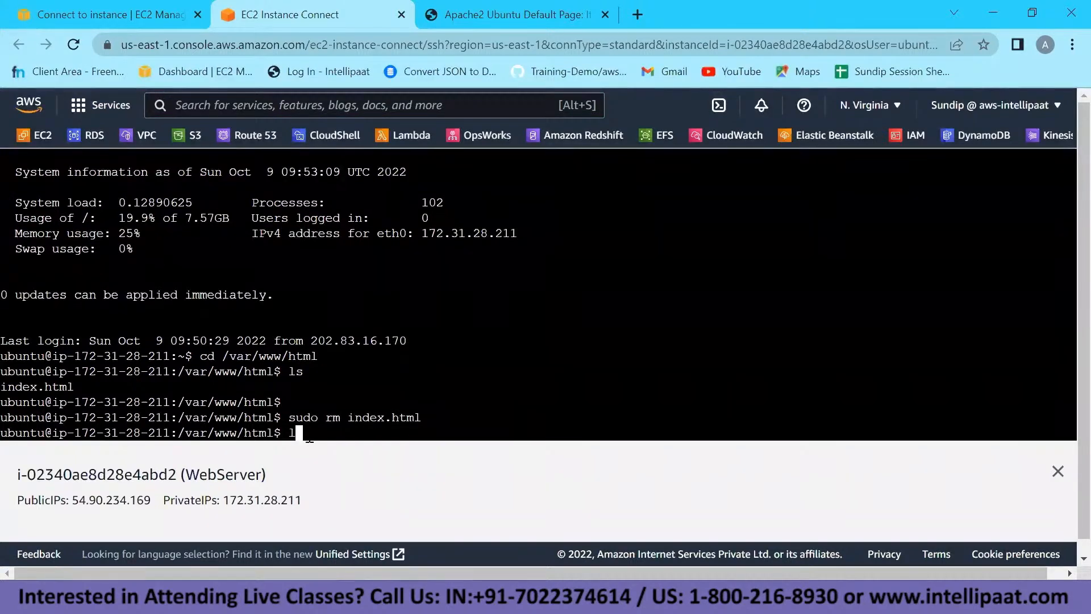
key("Return")
Reload the web page at the instance's public IP address and return to the EC2 Instance Connect terminal.
left_click(580, 7)
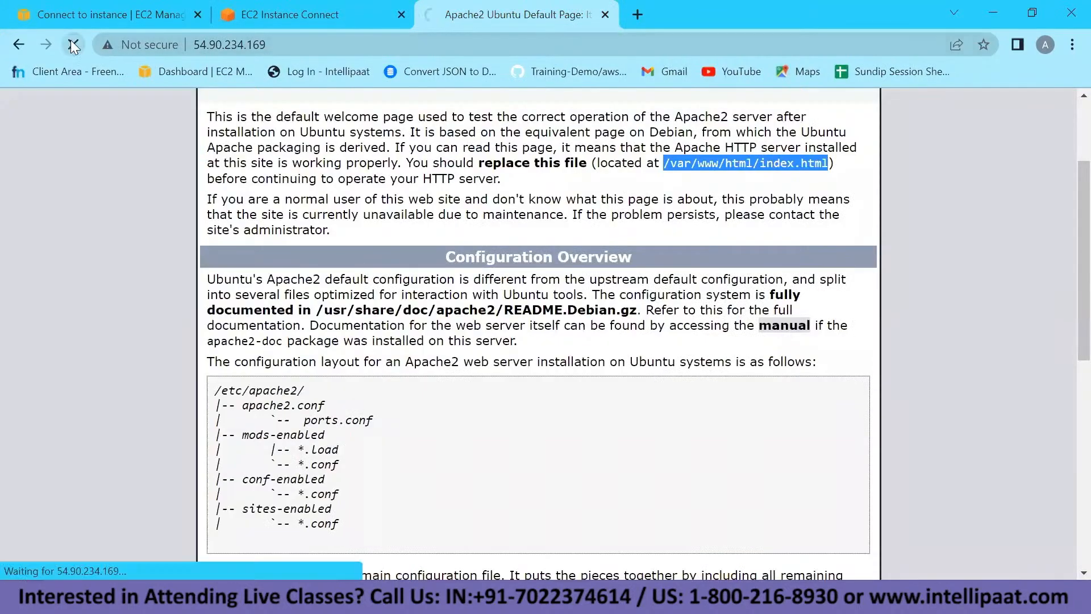
left_click(74, 44)
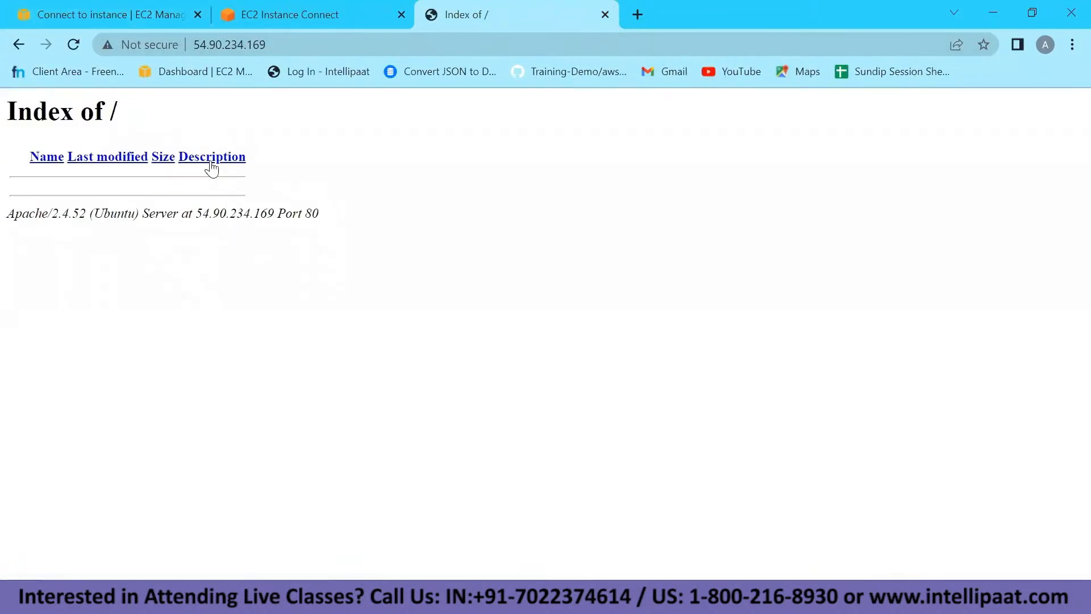
key("ctrl+shift+Tab")
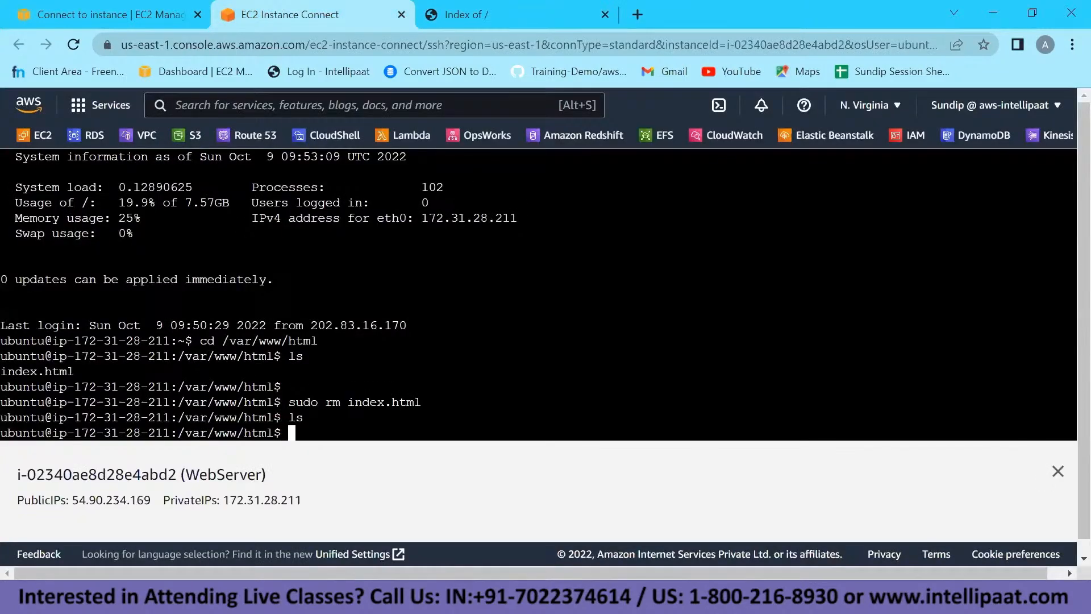
Switch to File Explorer and open the WebinarWebsite folder in Documents.
key("alt+Tab")
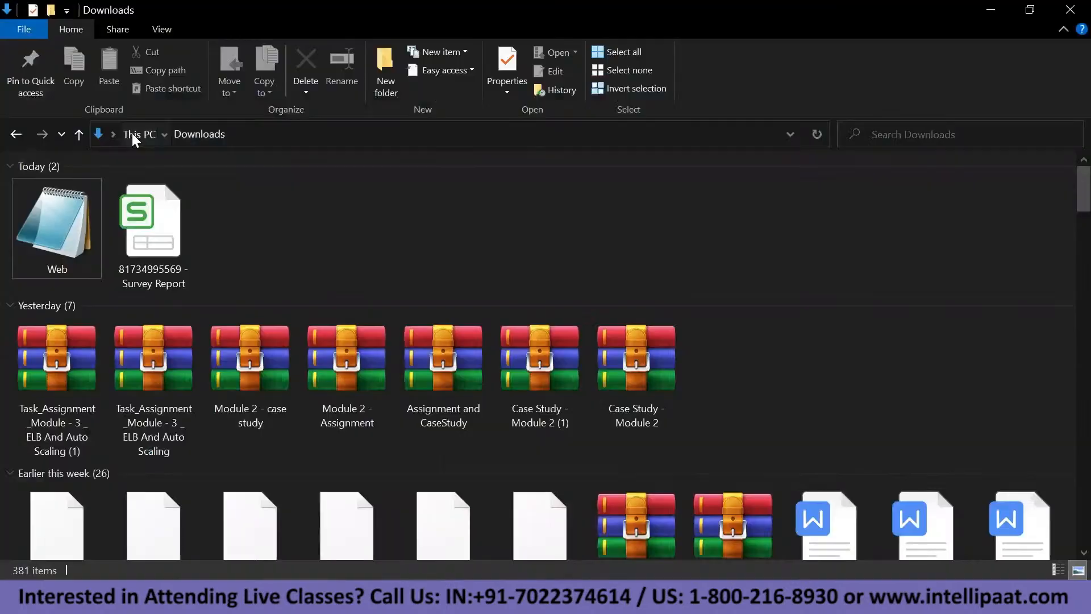
left_click(132, 133)
double_click(519, 219)
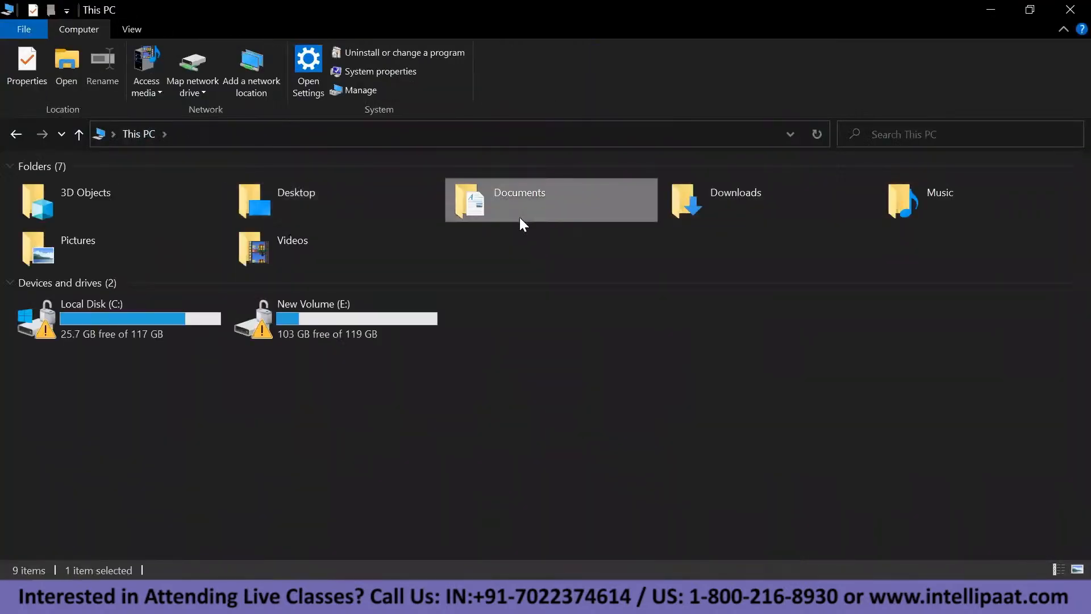
scroll(181, 255, "down", 6)
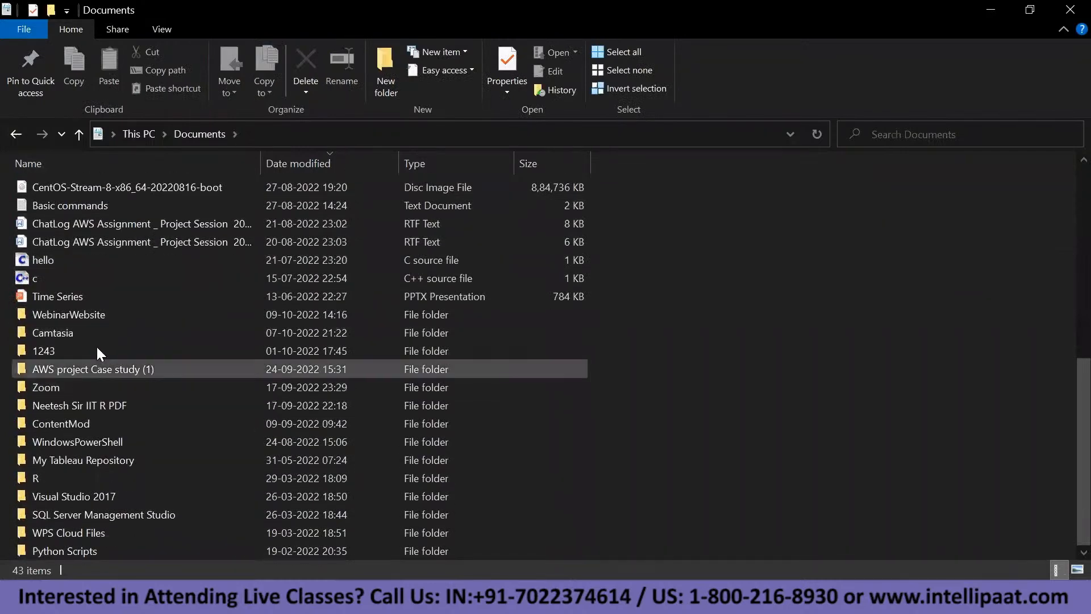
double_click(87, 315)
Open the local index file in the browser, look through the whole home page, and return to the EC2 Instance Connect terminal.
left_click(49, 195)
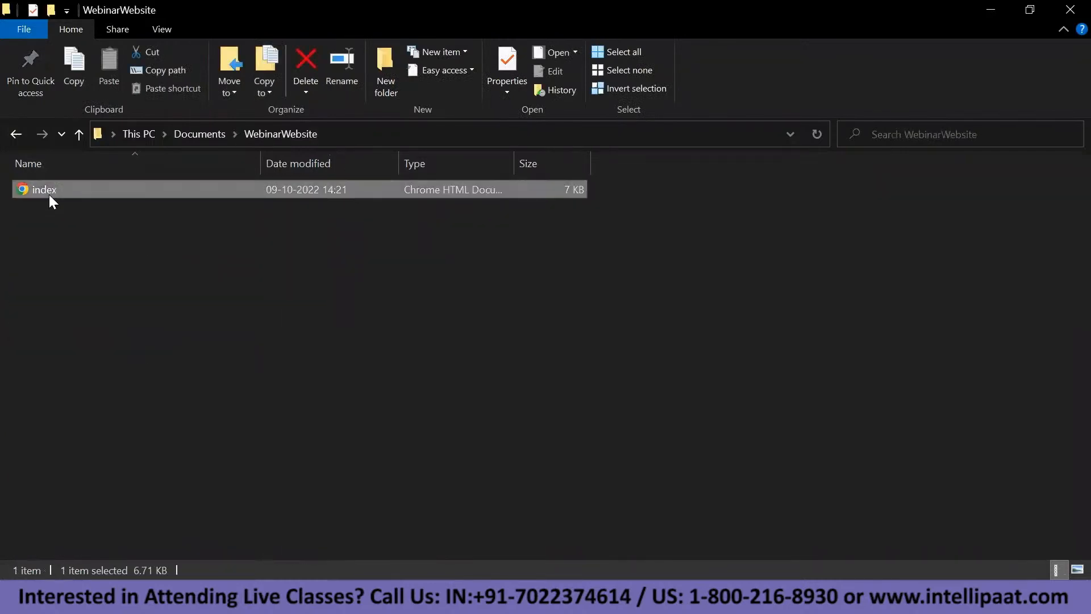
double_click(48, 194)
scroll(522, 243, "down", 3)
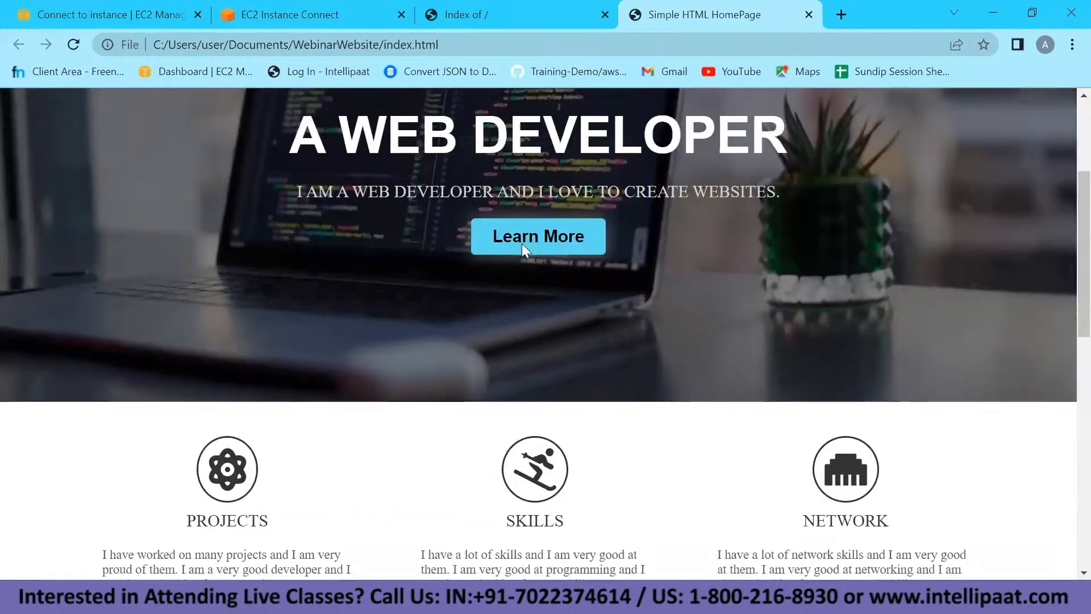
scroll(522, 244, "down", 10)
scroll(522, 248, "up", 13)
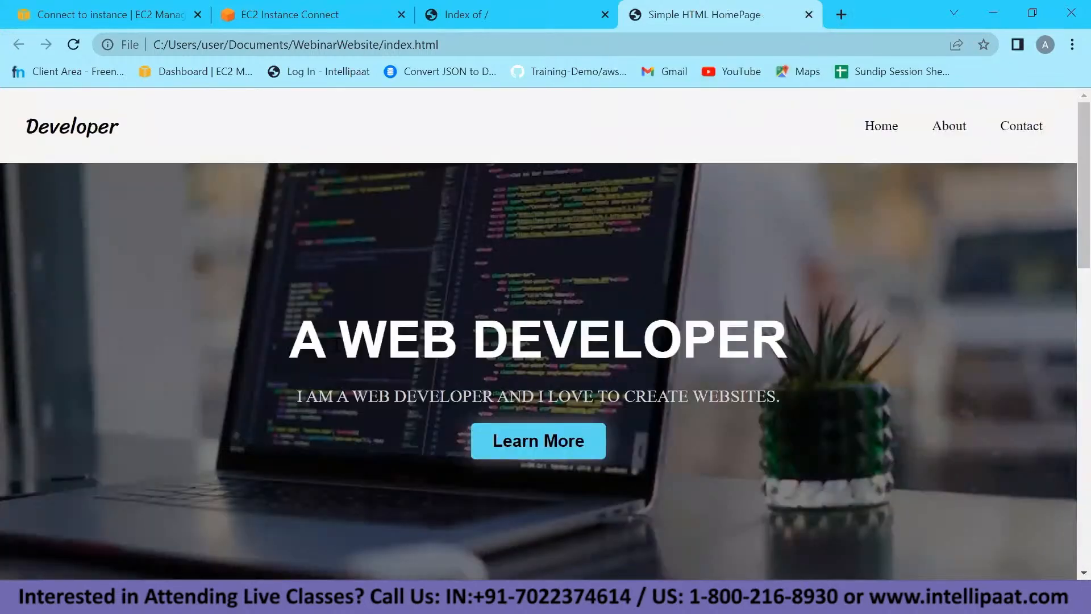
left_click(273, 14)
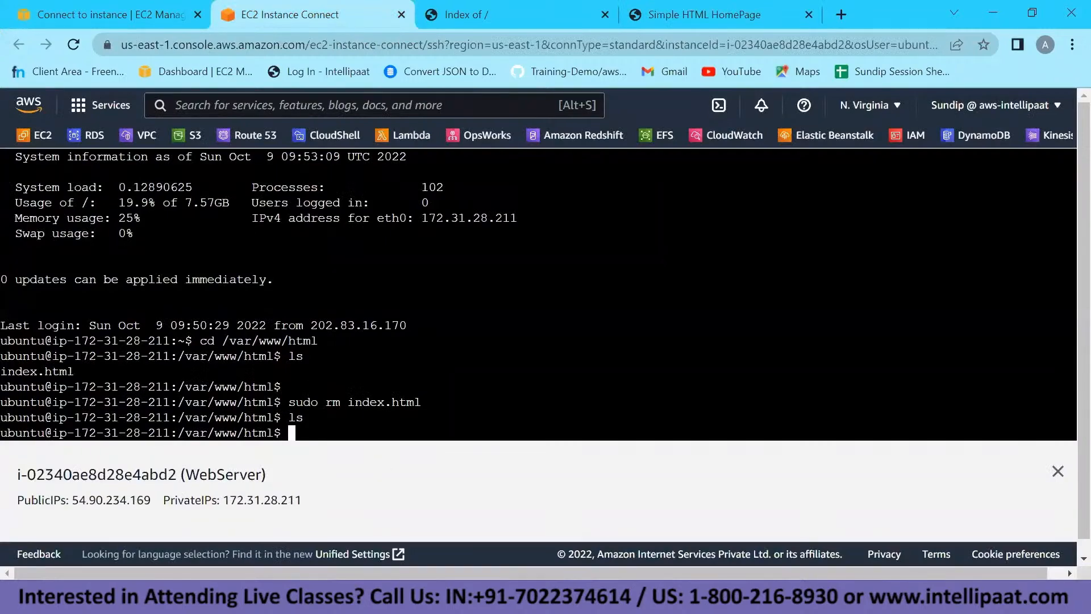
Check the local home page, return to the EC2 Instance Connect terminal and run sudo nano index.html.
left_click(711, 11)
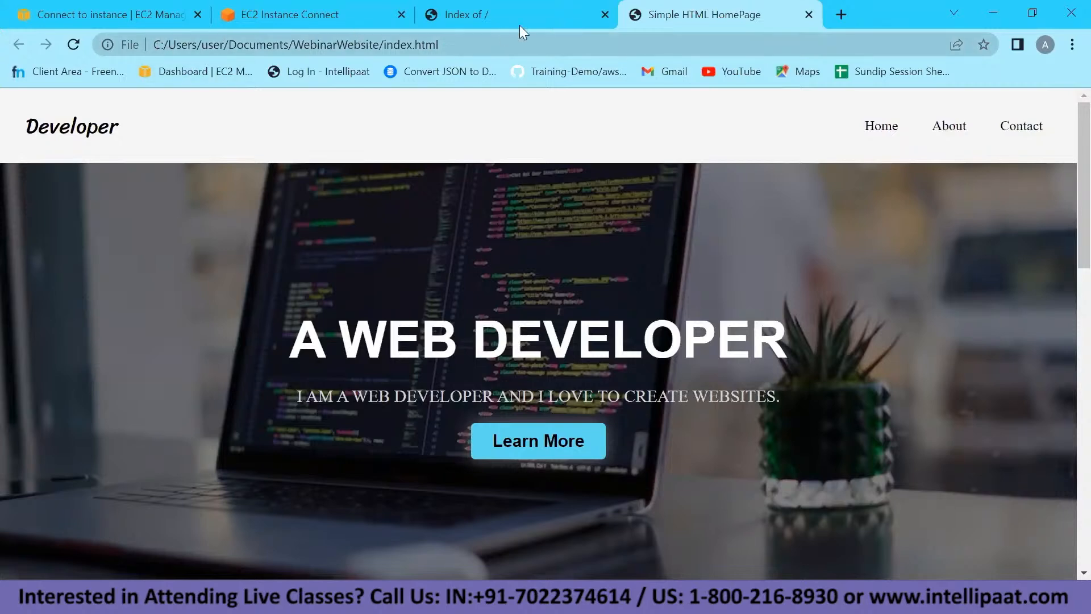
left_click(311, 8)
type("sudo nano ")
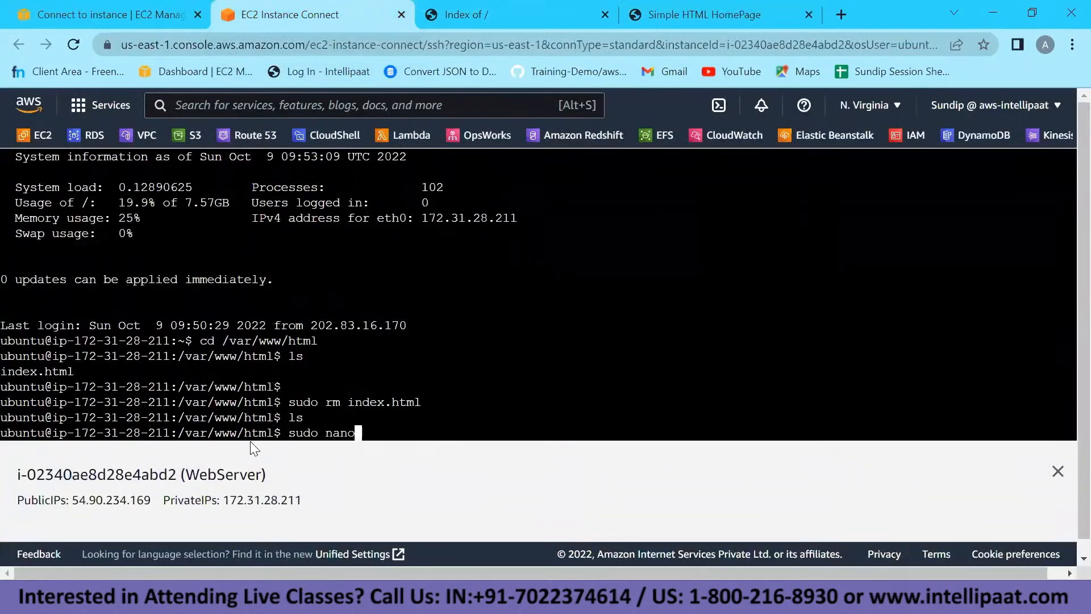
type("index.html")
key("Return")
Switch to File Explorer, open the index file from WebinarWebsite in Notepad and copy its entire code.
left_click(476, 499)
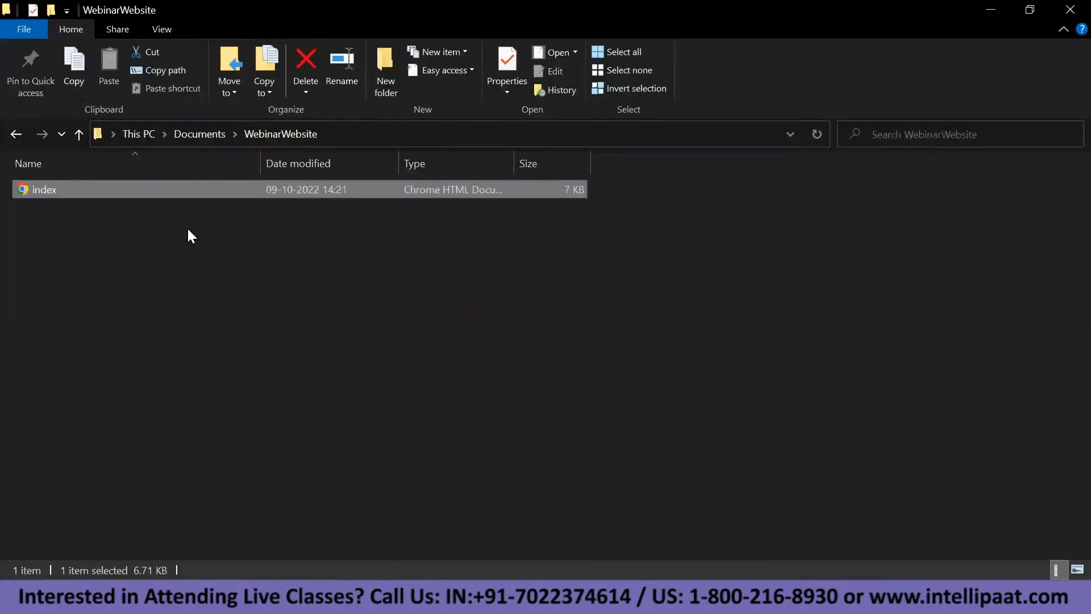
right_click(172, 183)
mouse_move(271, 288)
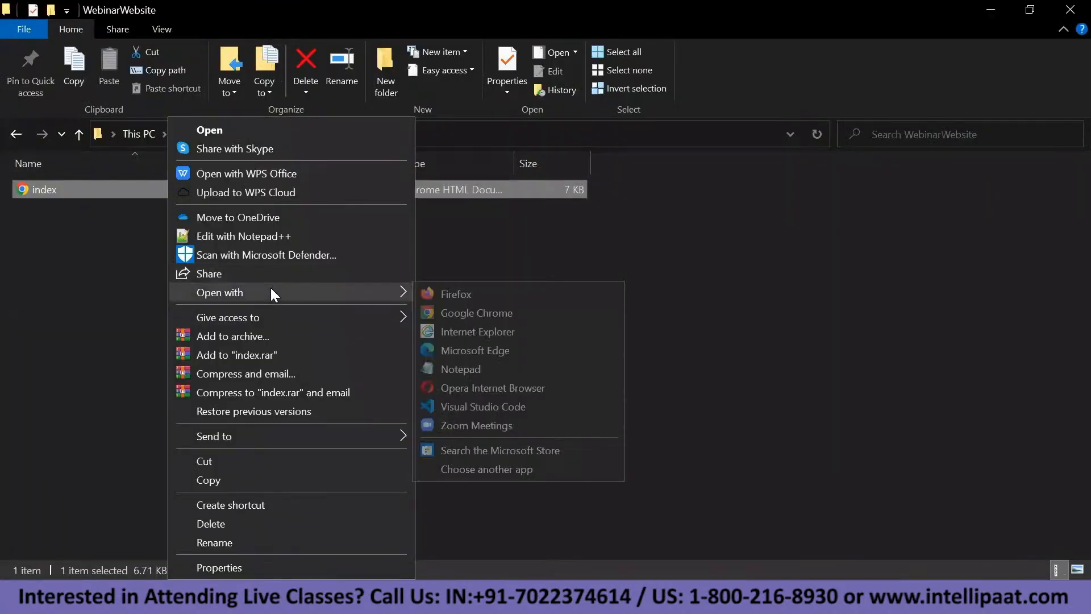
left_click(477, 372)
key("ctrl+a")
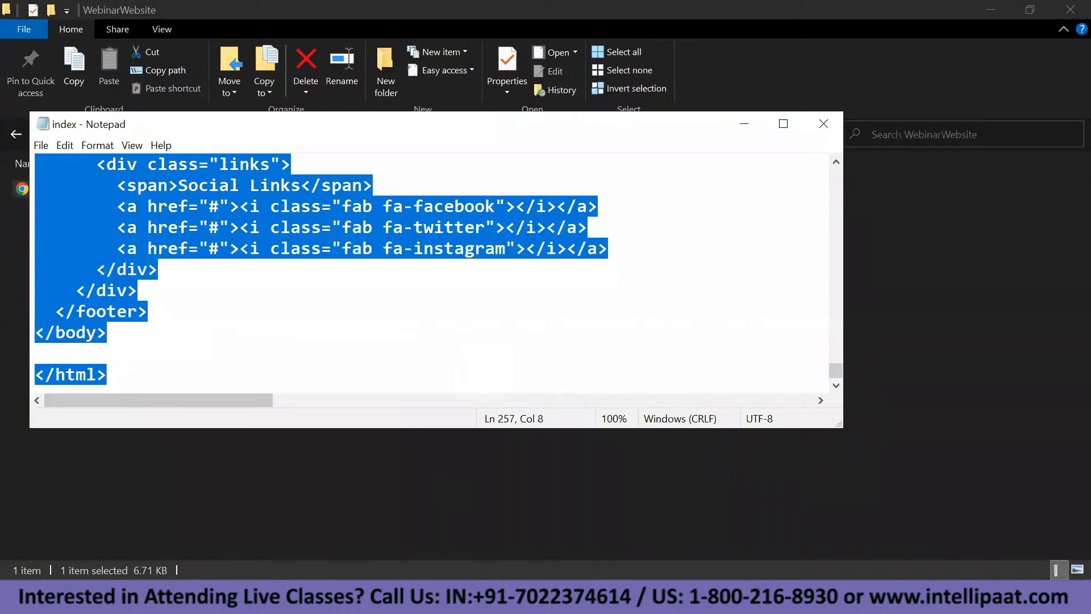
key("ctrl+c")
Return to the terminal, paste the copied code into index.html, save the file and exit nano.
key("alt+Tab")
key("ctrl+v")
key("ctrl+o")
key("Return")
key("ctrl+x")
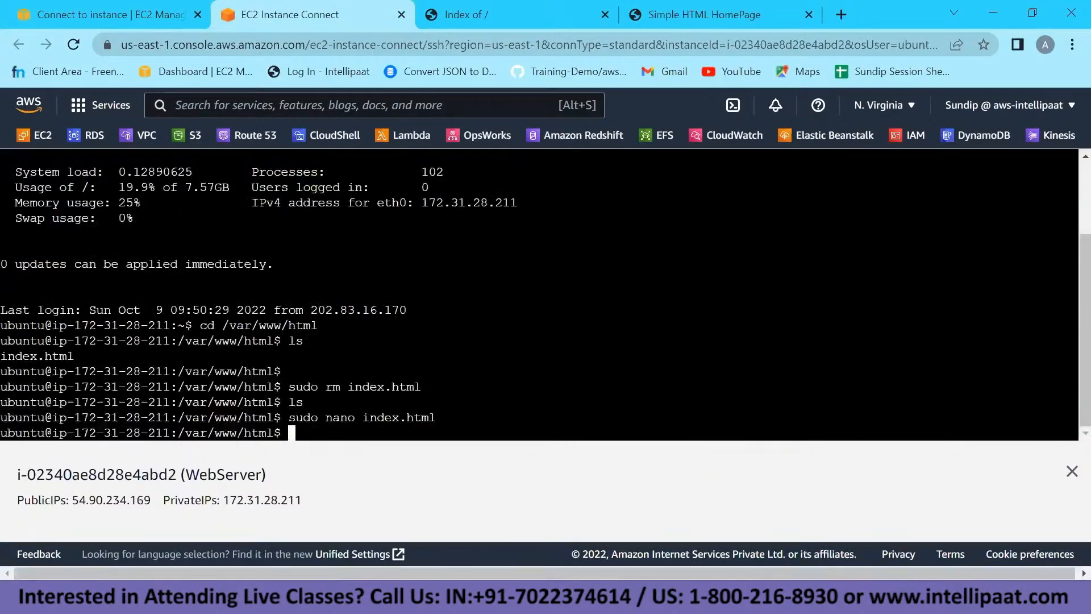
Close the local home page, reload the page at the instance's public IP address and look through it.
left_click(717, 10)
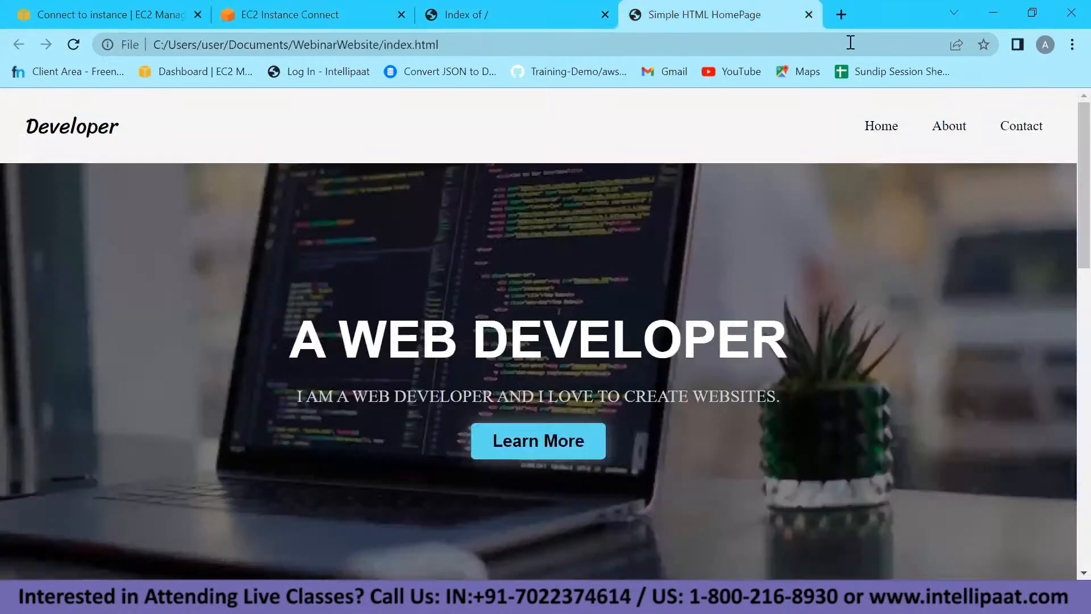
left_click(811, 16)
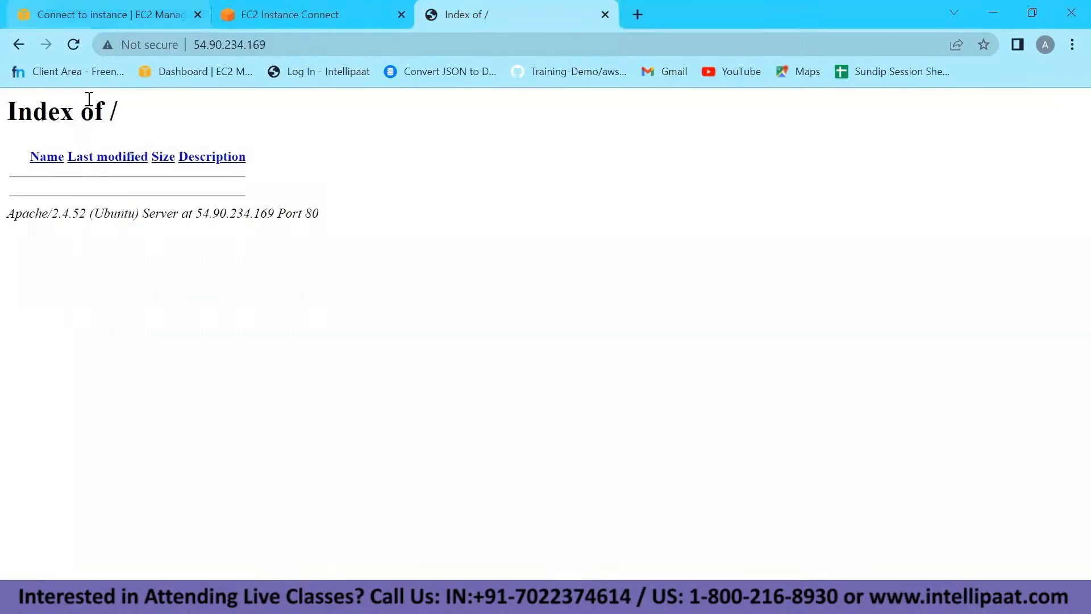
left_click(73, 44)
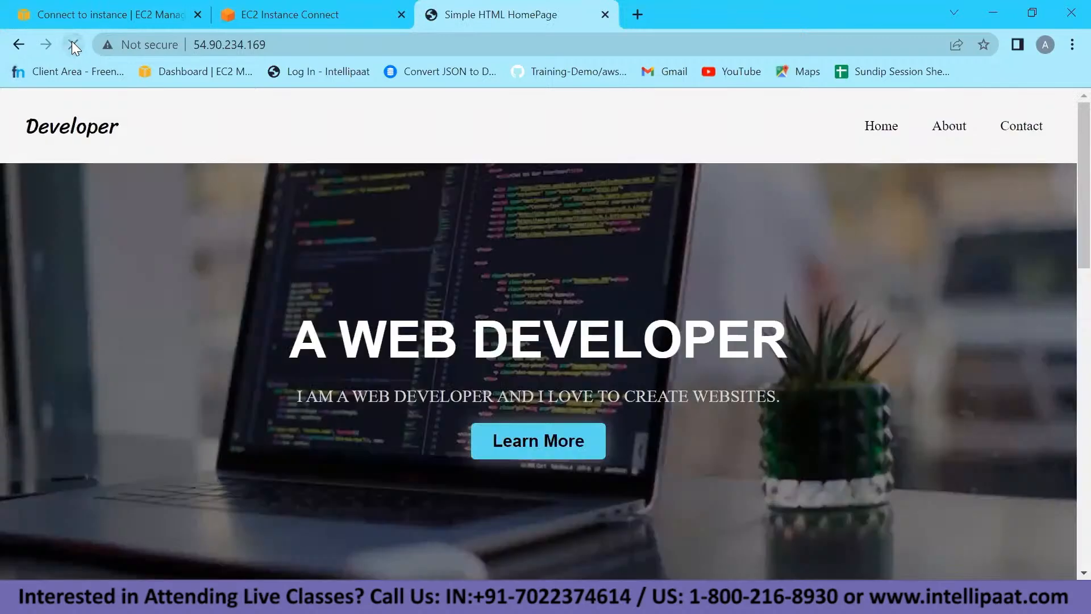
scroll(398, 323, "down", 15)
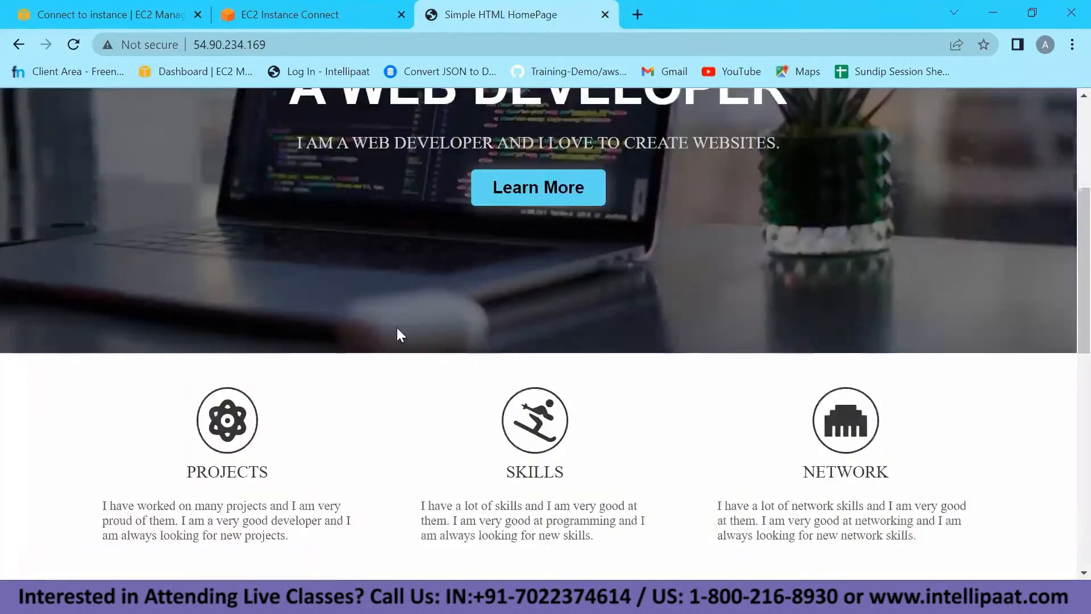
scroll(397, 327, "up", 15)
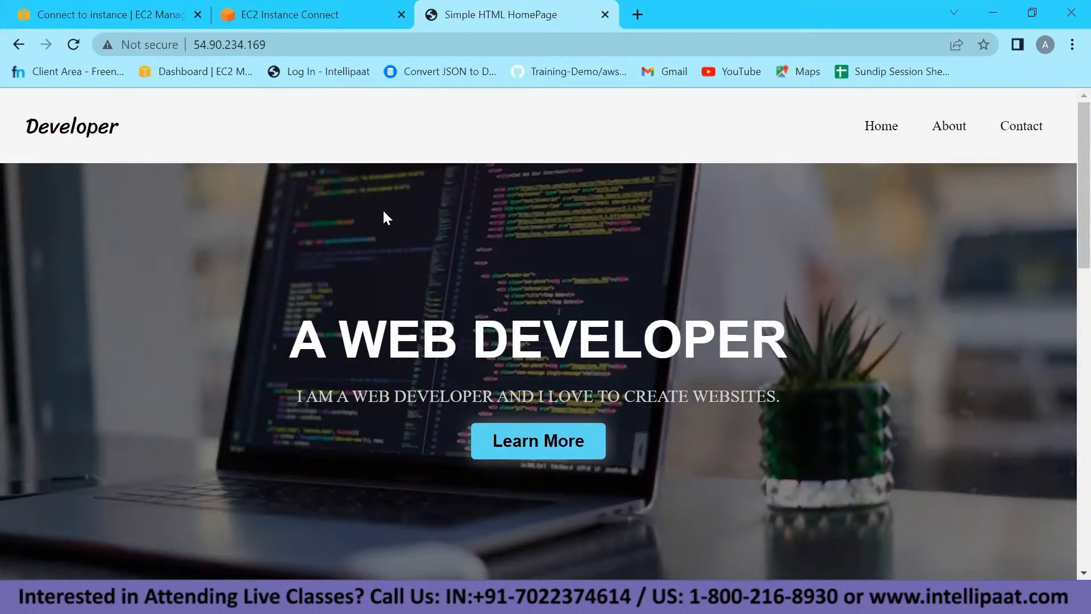
Return to the EC2 Instance Connect page, launch WinSCP and dismiss its update notice.
left_click(320, 7)
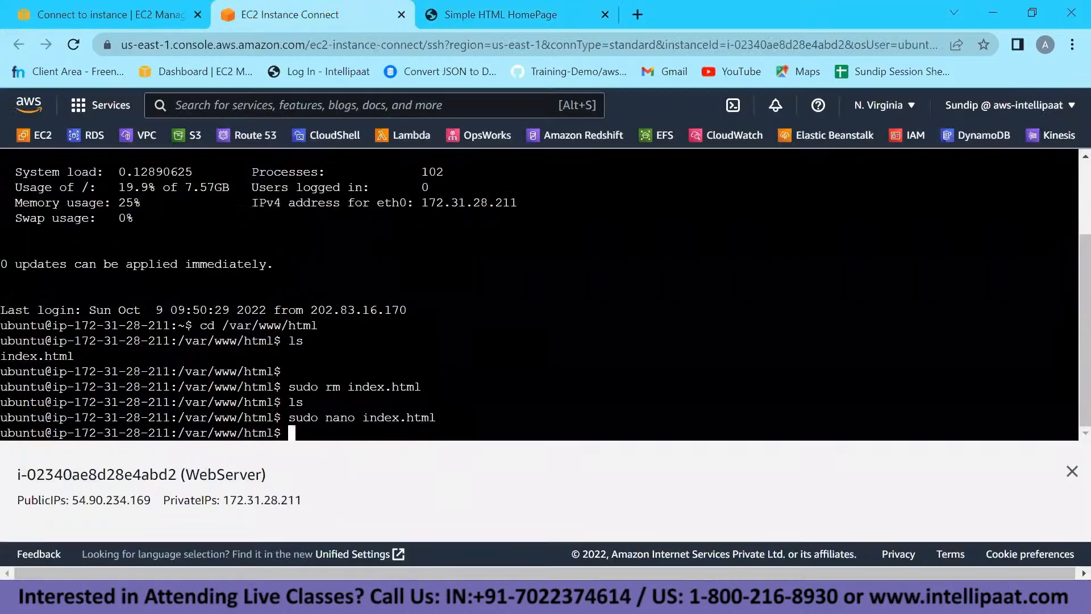
key("super")
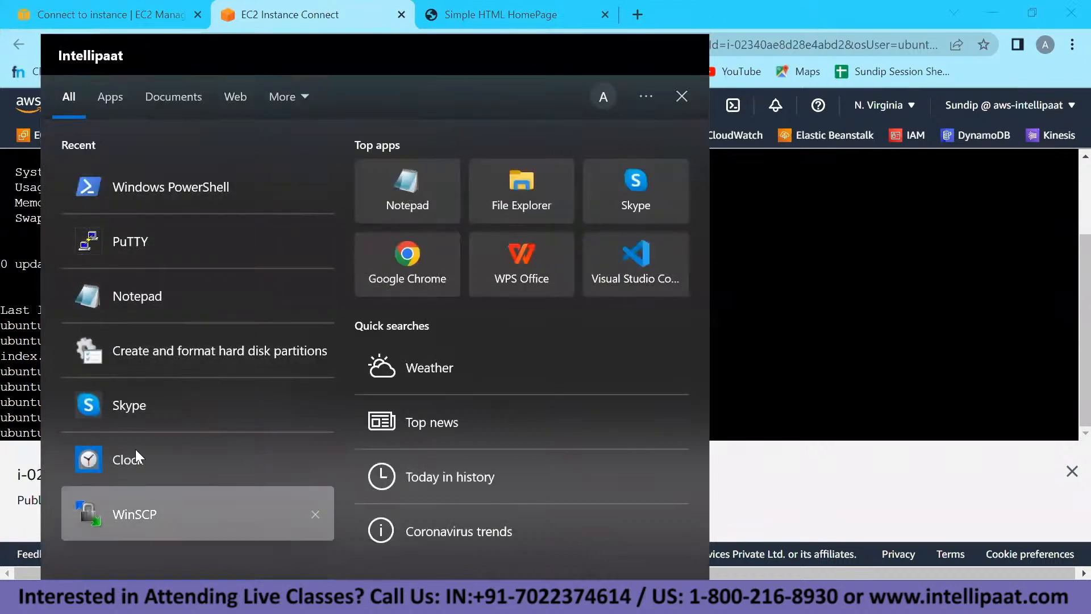
left_click(135, 511)
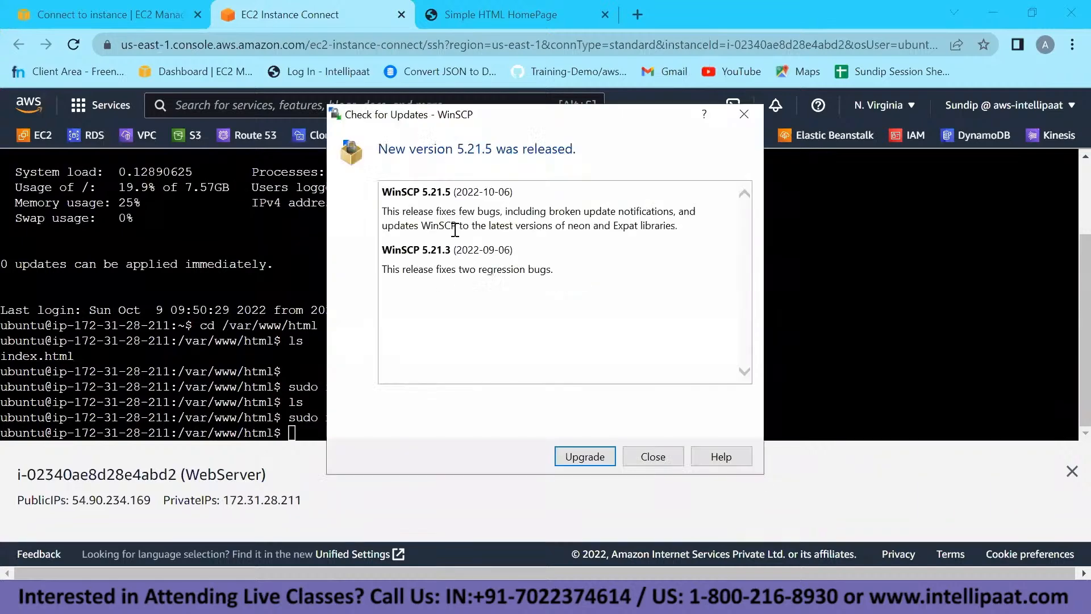
left_click(653, 457)
key("super")
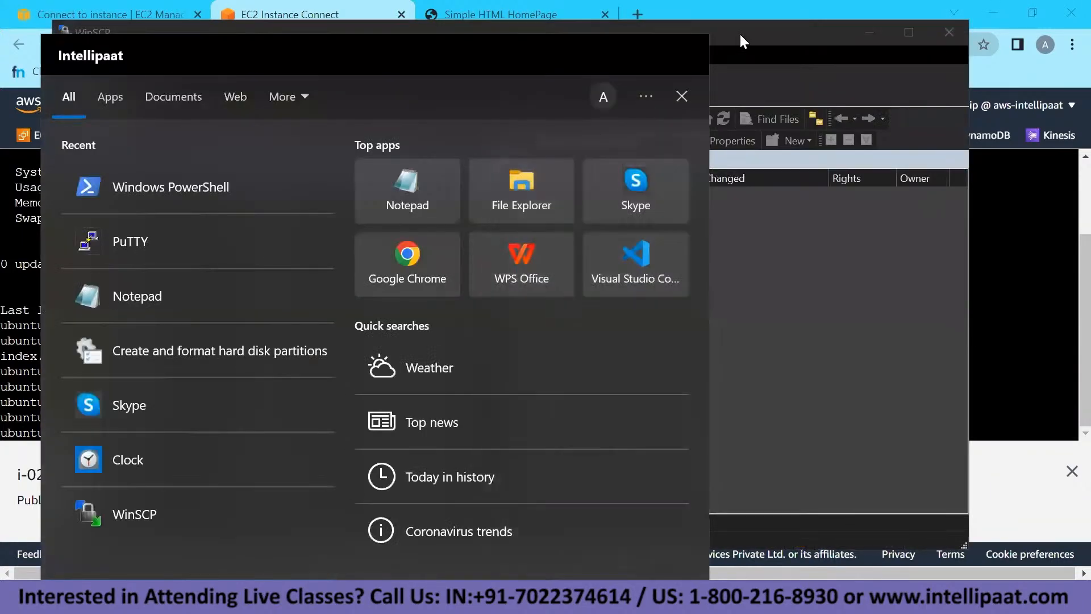
left_click(741, 35)
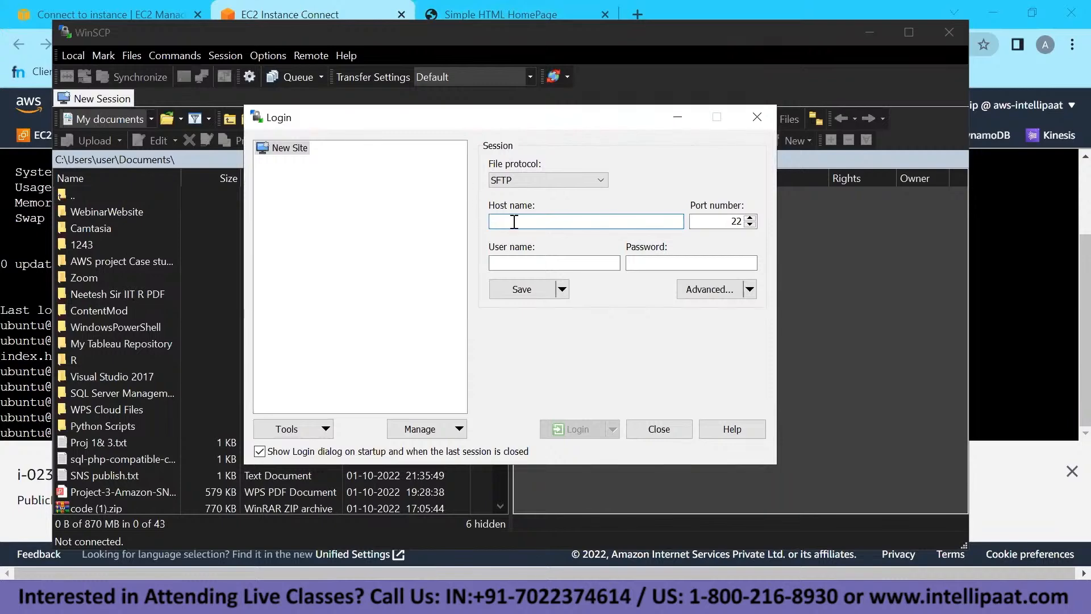
Copy the instance's public IP address from the EC2 console into WinSCP's host name and set the user name to ubuntu.
left_click(108, 15)
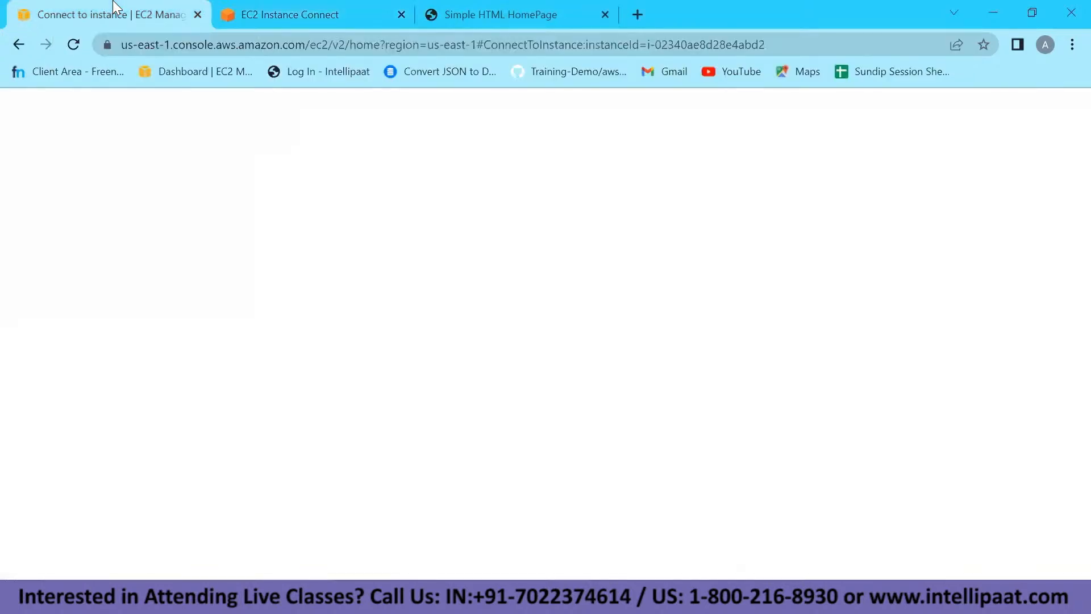
left_click(95, 420)
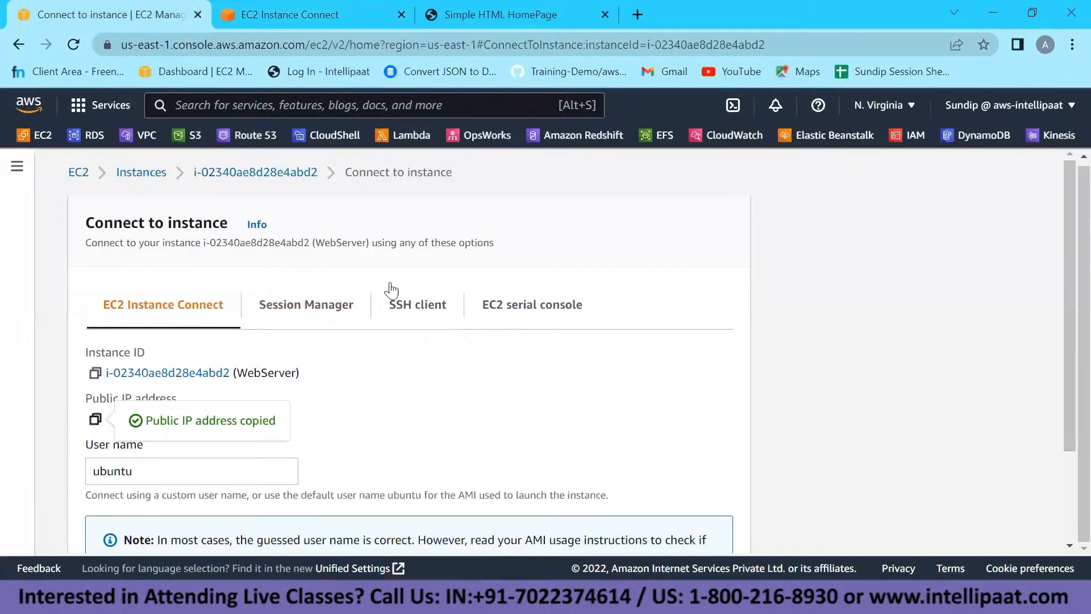
key("alt+Tab")
left_click(526, 220)
key("ctrl+v")
left_click(538, 259)
type("ubuntu")
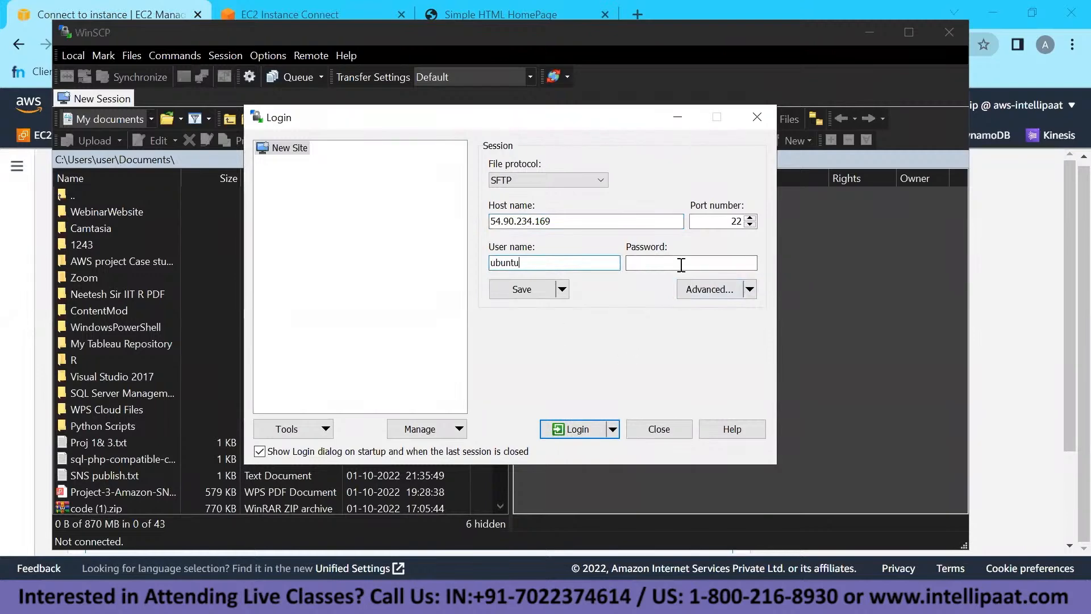
Open the SSH authentication settings in the WinSCP session's advanced site settings.
left_click(731, 294)
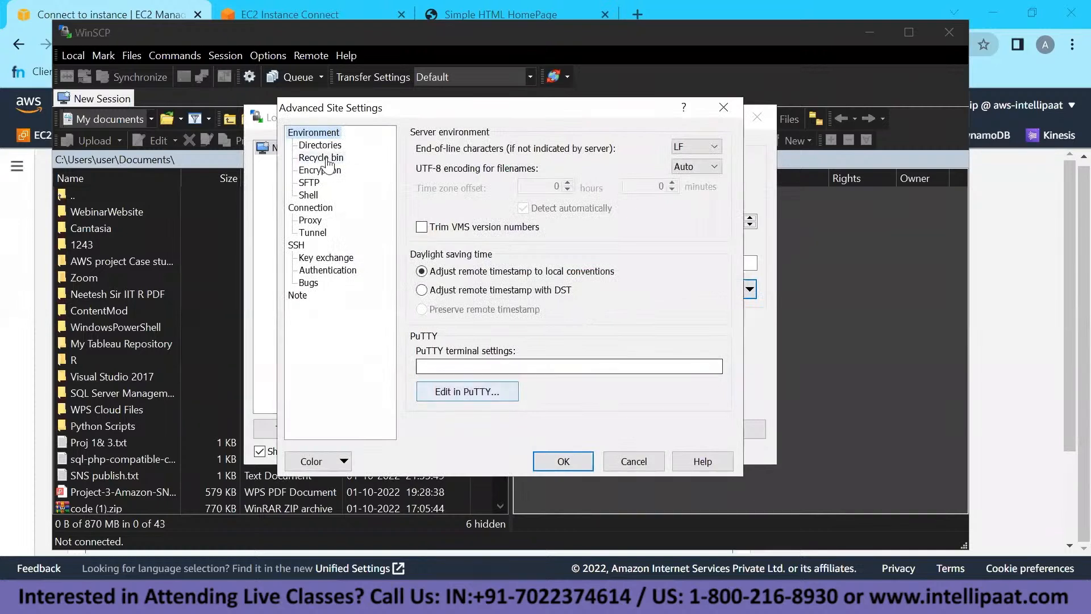
left_click(306, 262)
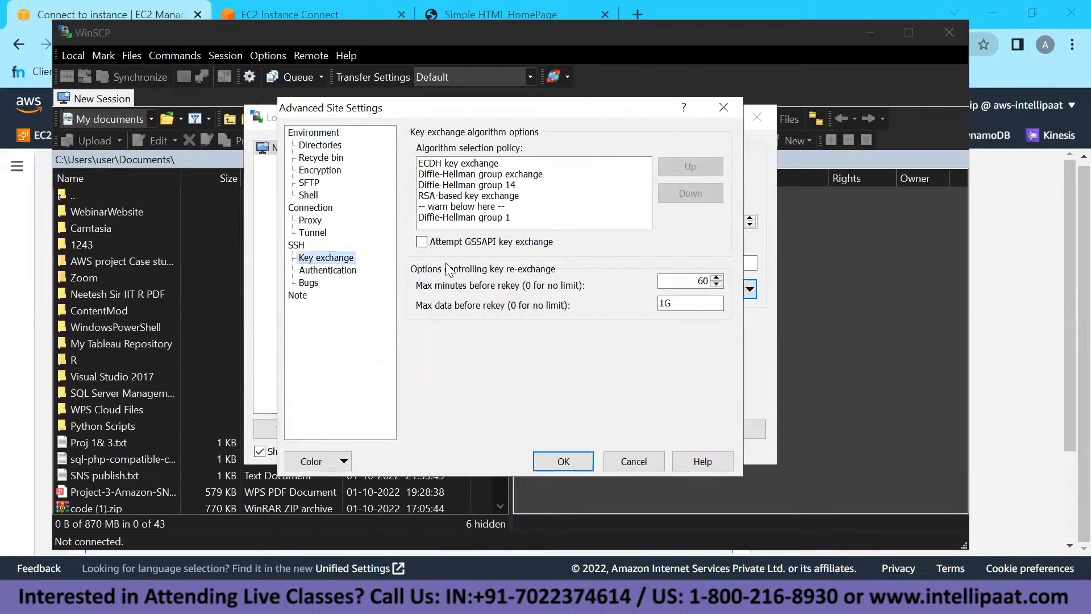
left_click(310, 270)
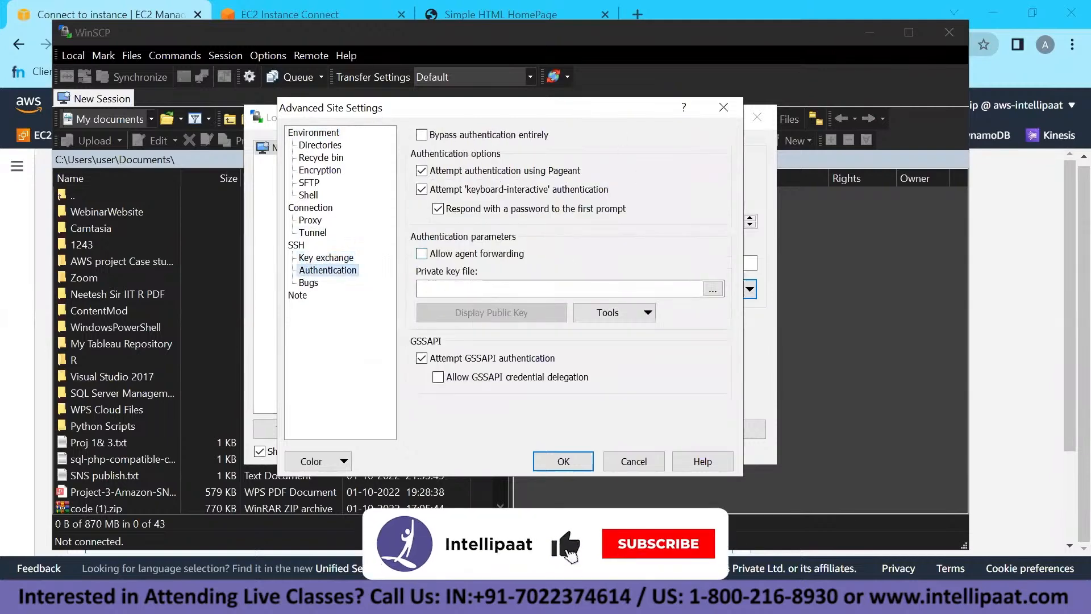
Launch PuTTYgen and load the Web key file from Downloads, with all file types shown.
left_click(142, 598)
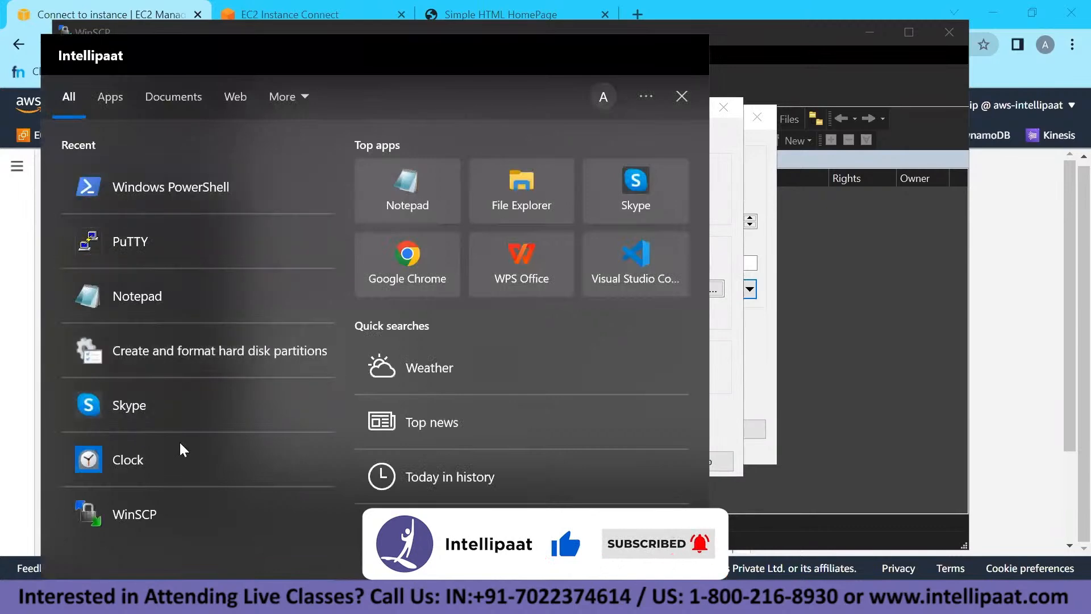
type("put")
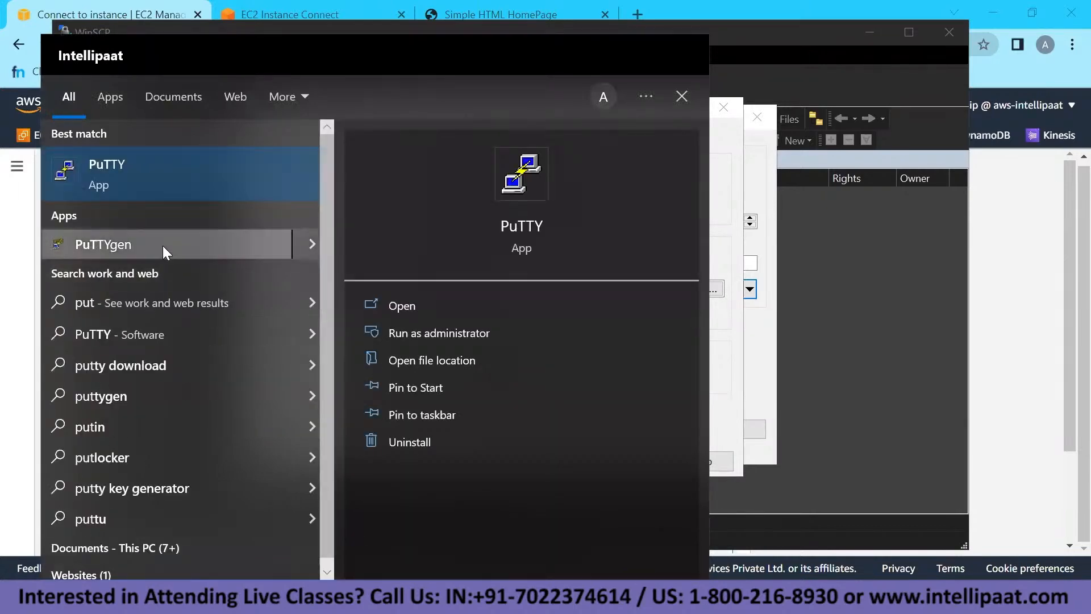
left_click(162, 245)
left_click(735, 388)
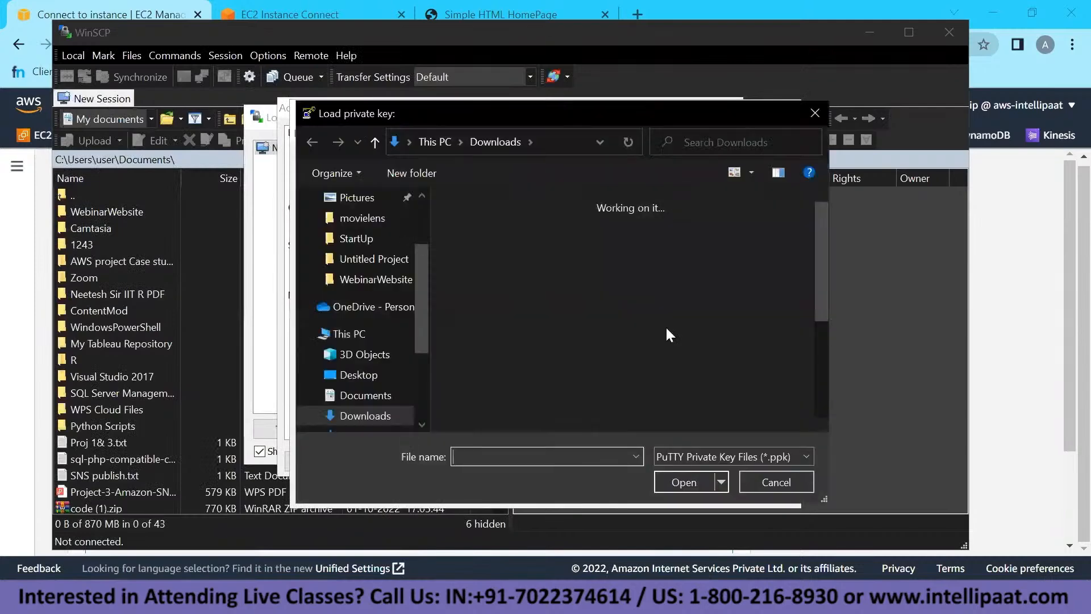
left_click(709, 455)
left_click(709, 484)
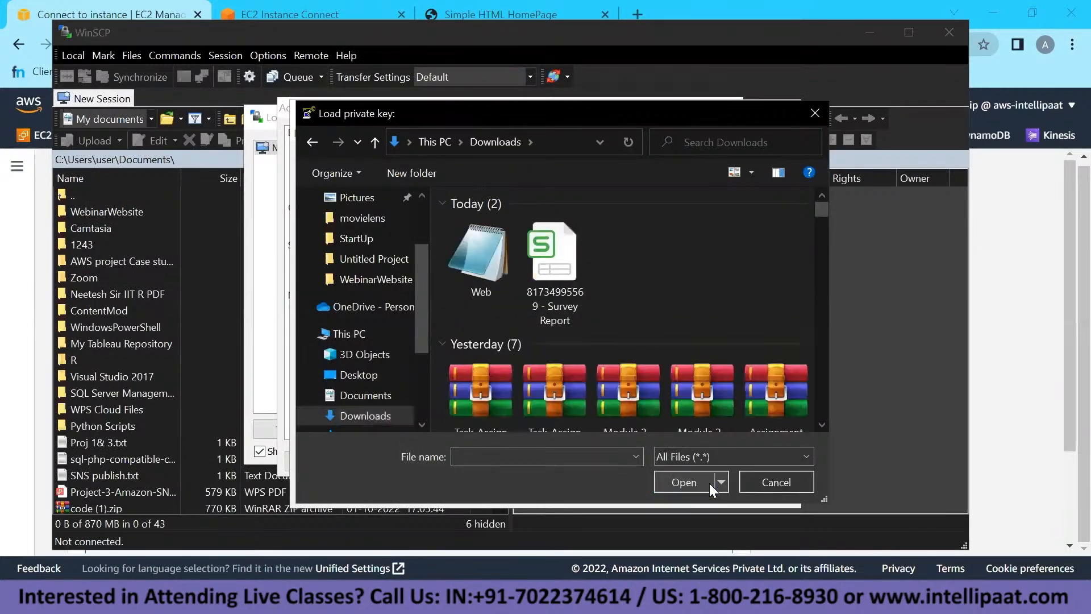
left_click(477, 223)
left_click(697, 483)
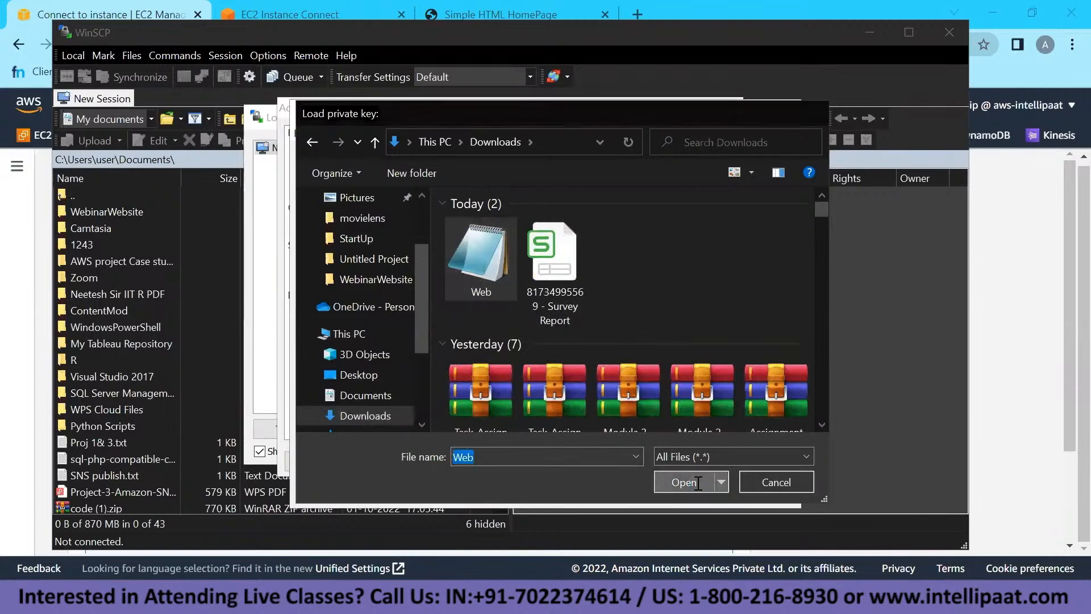
Save the private key without a passphrase as web in PuTTY format in Downloads and close PuTTYgen.
left_click(726, 412)
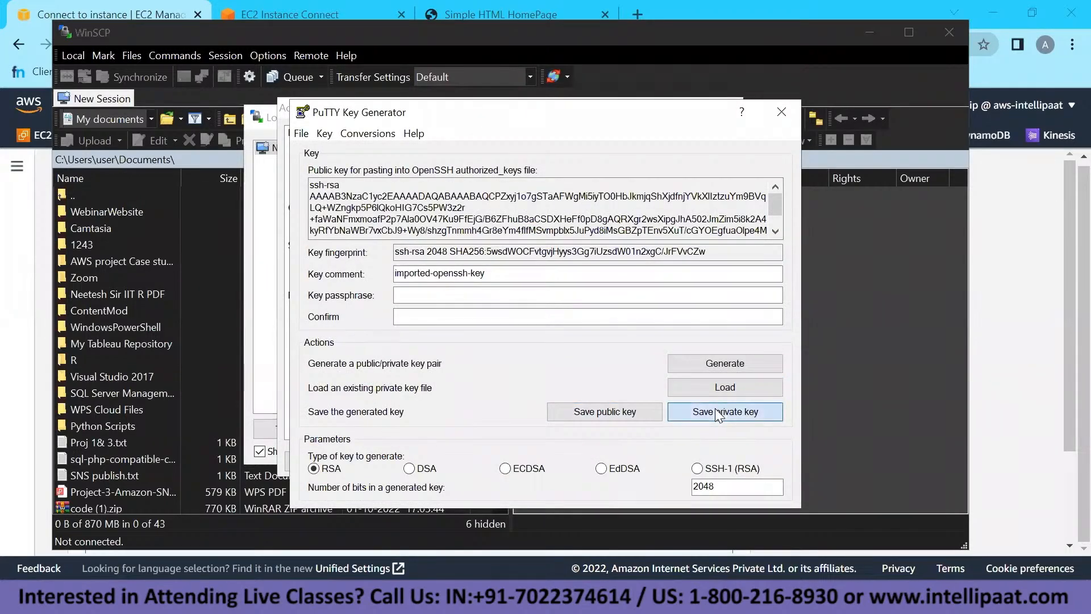
left_click(557, 361)
type("w")
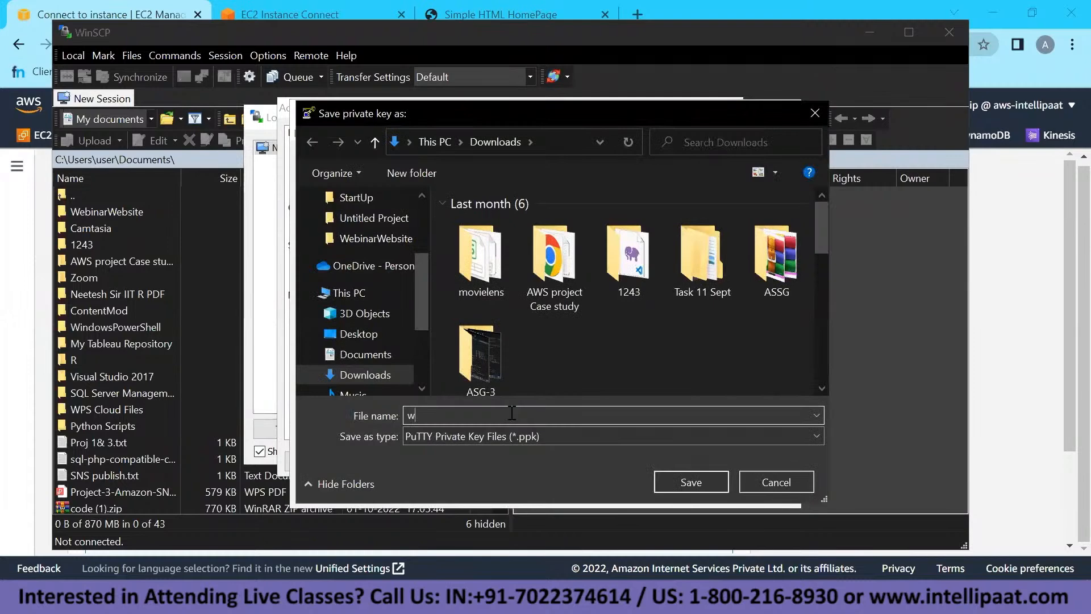
type("eb")
left_click(688, 481)
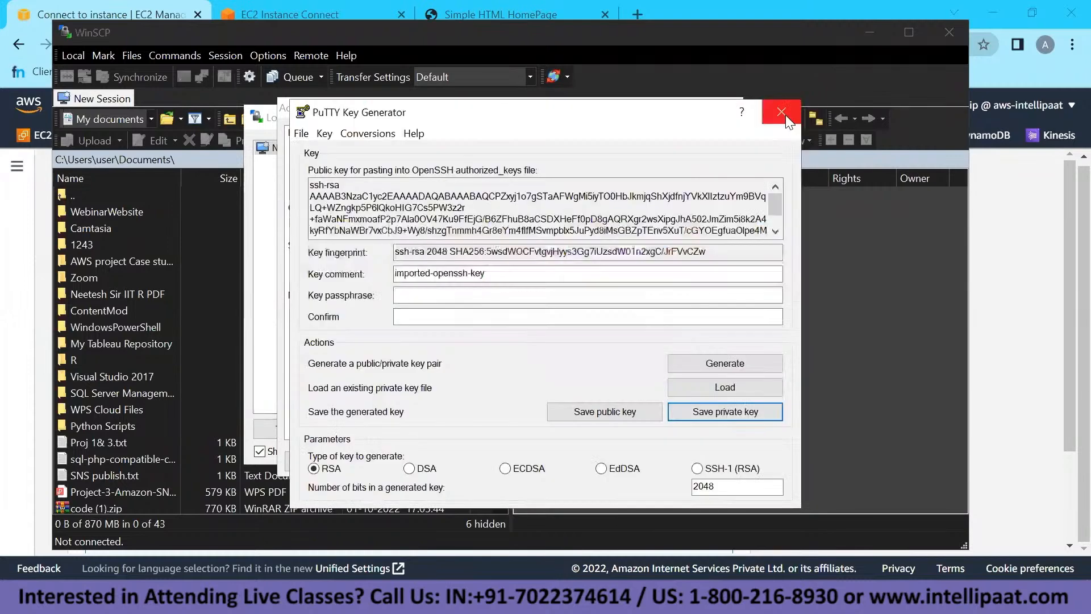
left_click(729, 113)
Set web.ppk from Downloads as the session's private key file, log in to the server and accept its host key.
left_click(712, 289)
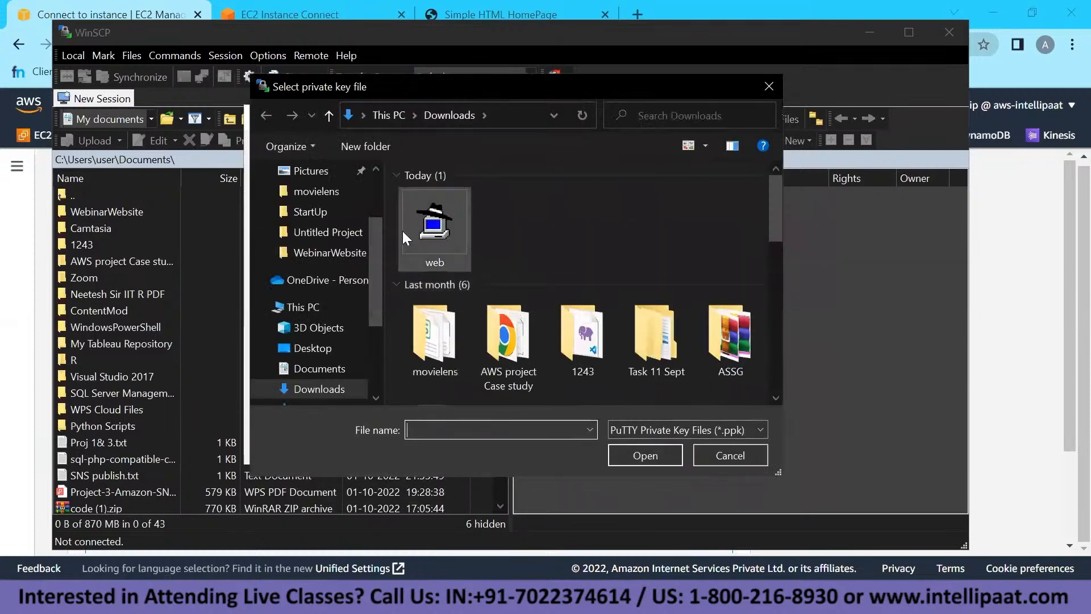
left_click(433, 228)
left_click(620, 455)
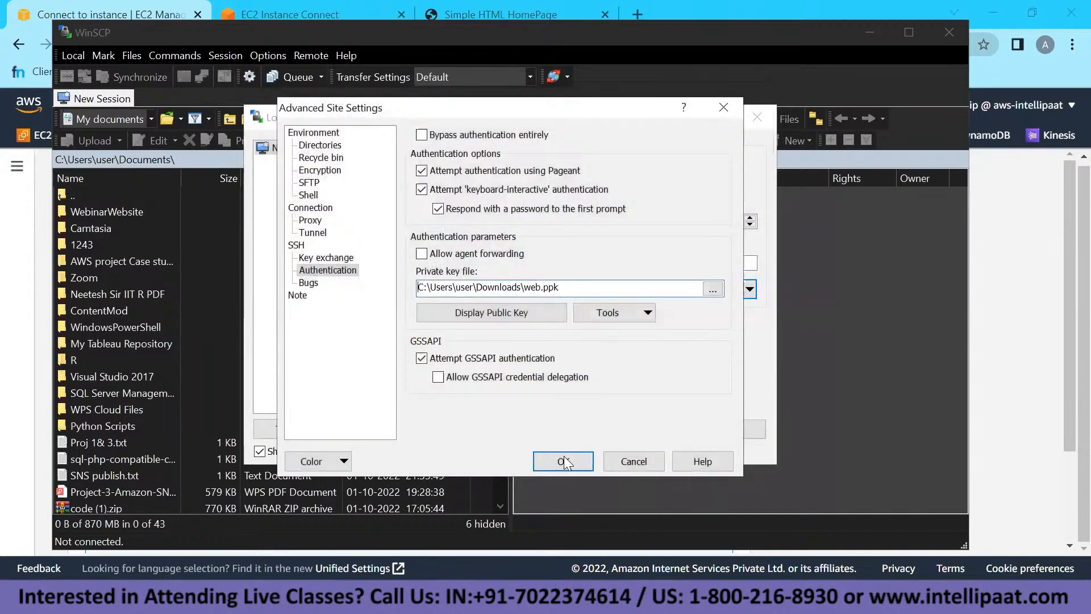
left_click(563, 458)
left_click(570, 429)
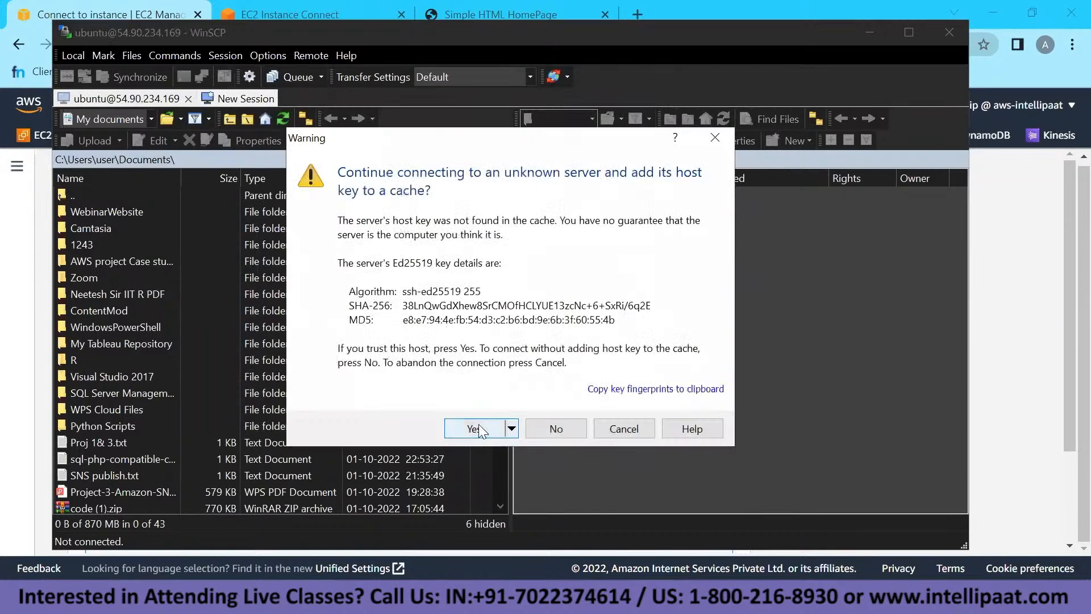
left_click(479, 425)
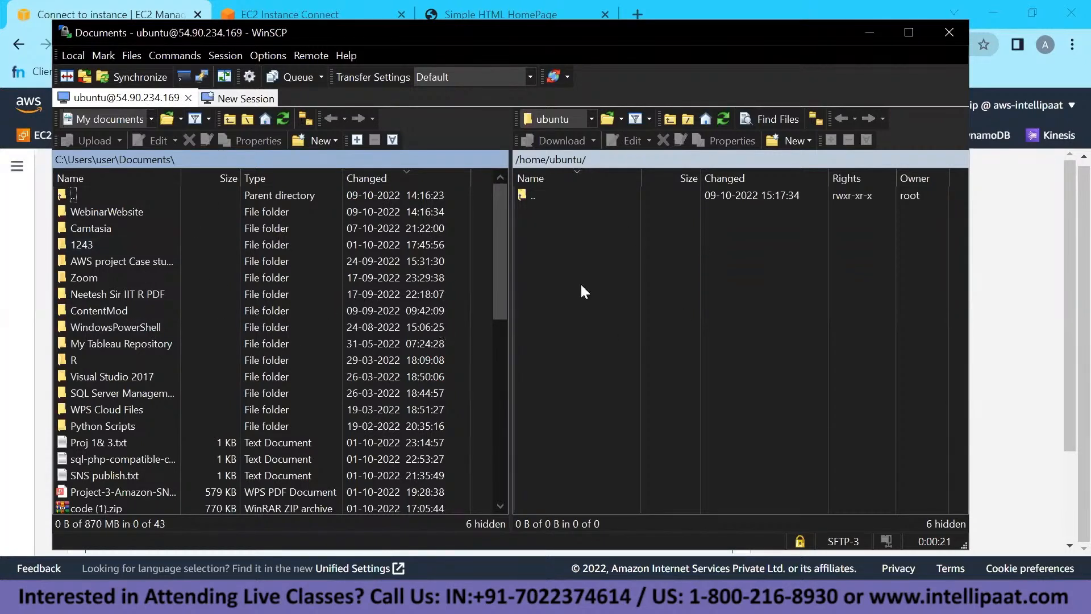
Upload the 1243 folder from the local Documents folder to /home/ubuntu/ on the server.
left_click_drag(77, 241, 510, 302)
left_click_drag(567, 232, 568, 230)
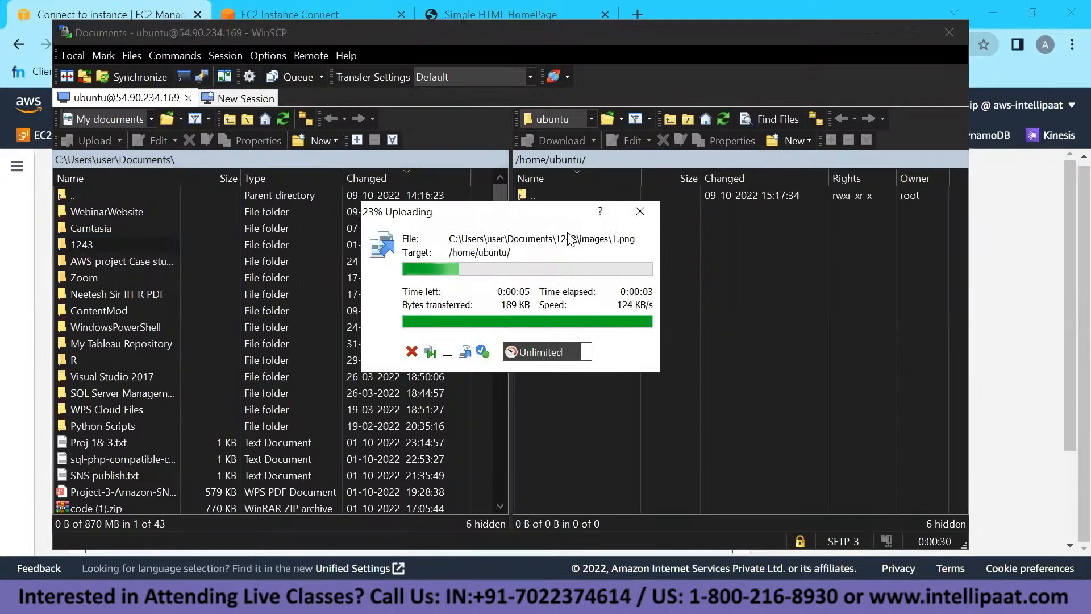
Close WinSCP, terminating the session without saving a workspace, and switch to the Simple HTML HomePage page in the browser.
left_click(938, 29)
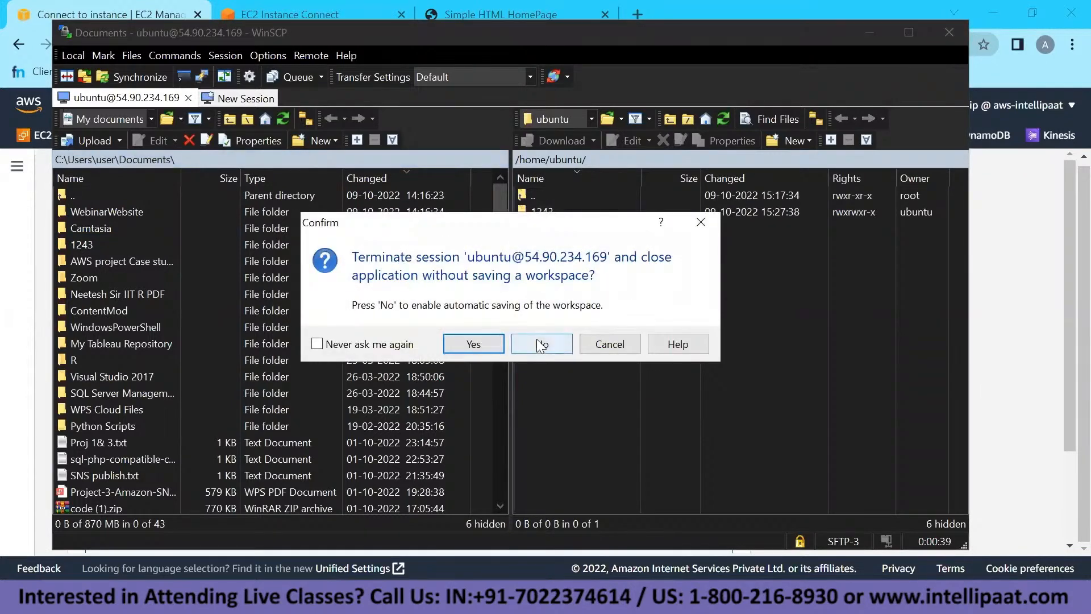
left_click(472, 344)
left_click(523, 16)
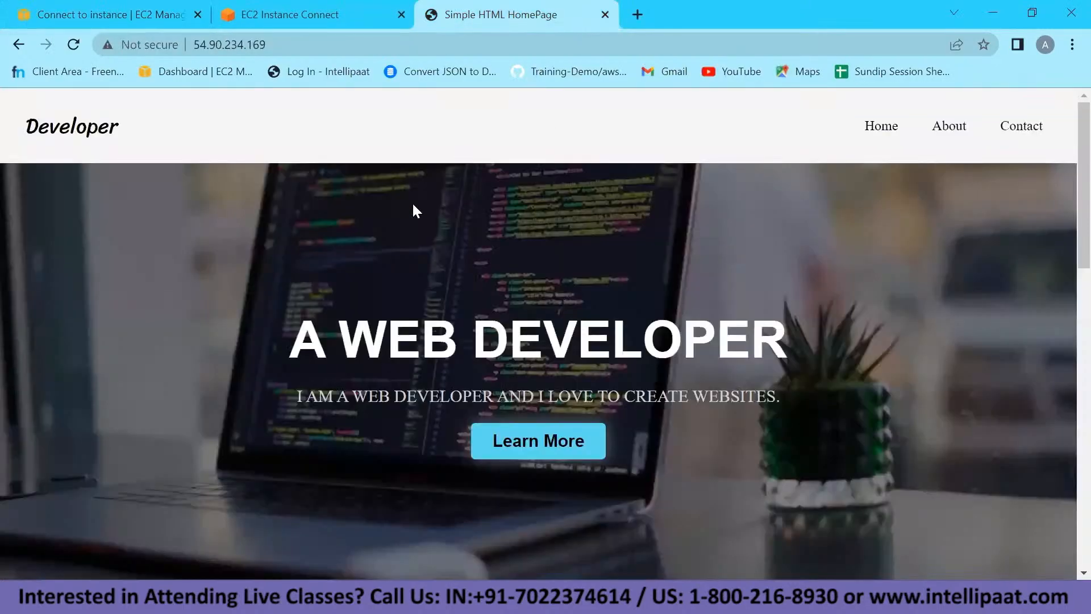
Return from the Connect to instance page to the EC2 Instances list and refresh it.
left_click(351, 6)
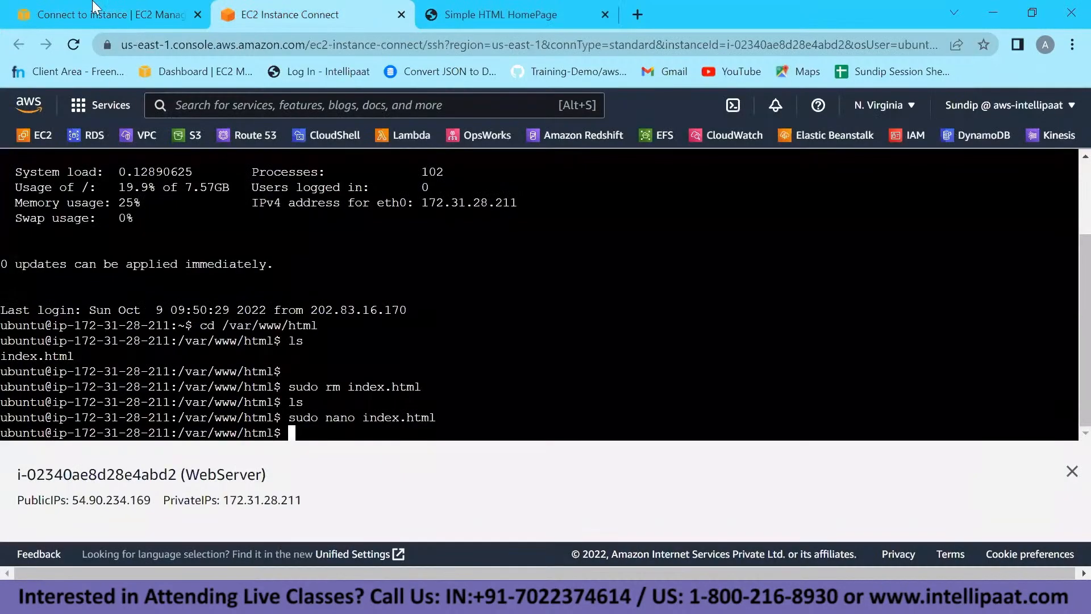
left_click(108, 14)
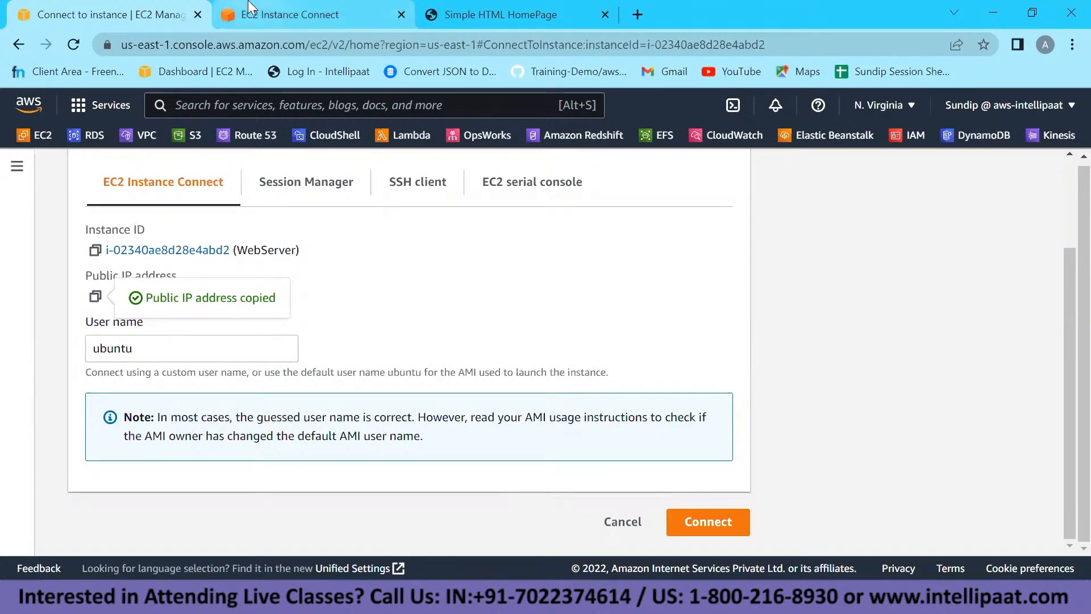
scroll(183, 284, "up", 2)
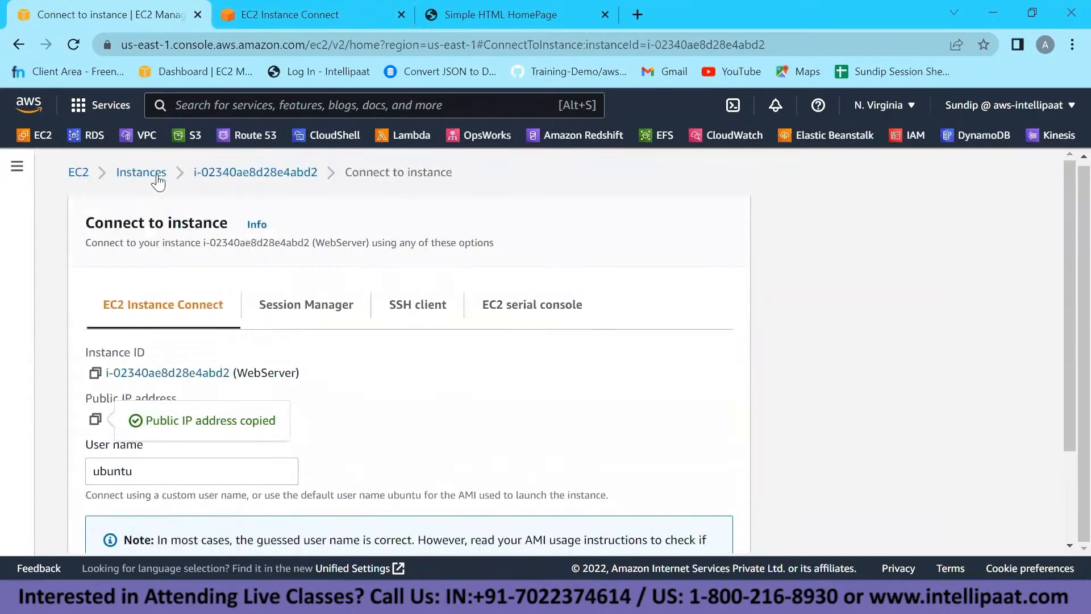
left_click(157, 174)
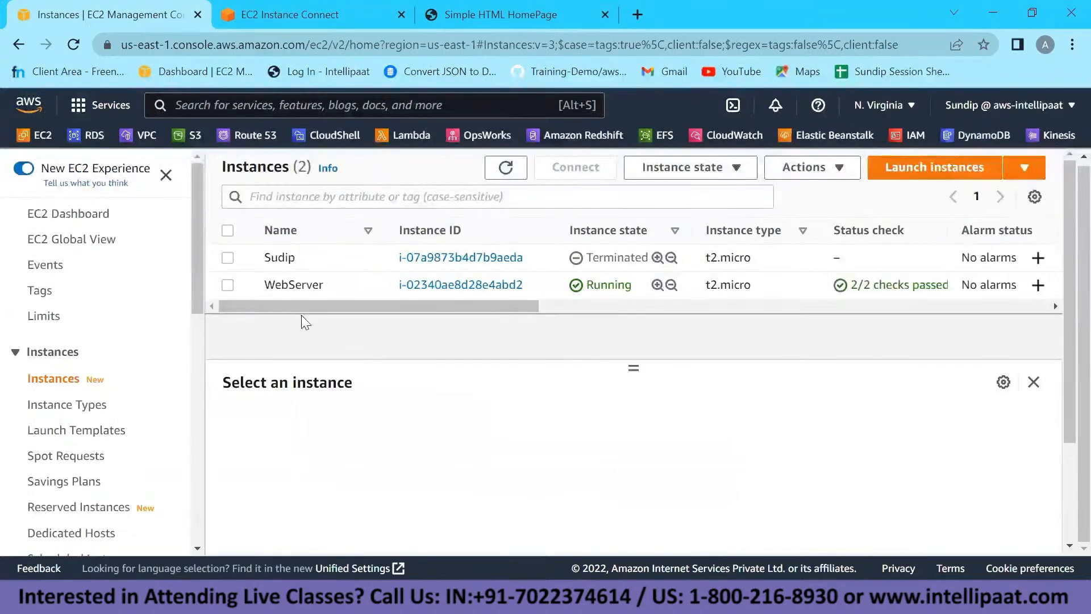
left_click(496, 177)
Create an image named WebServer from the running WebServer instance, keeping the default volume and tag settings.
left_click(228, 285)
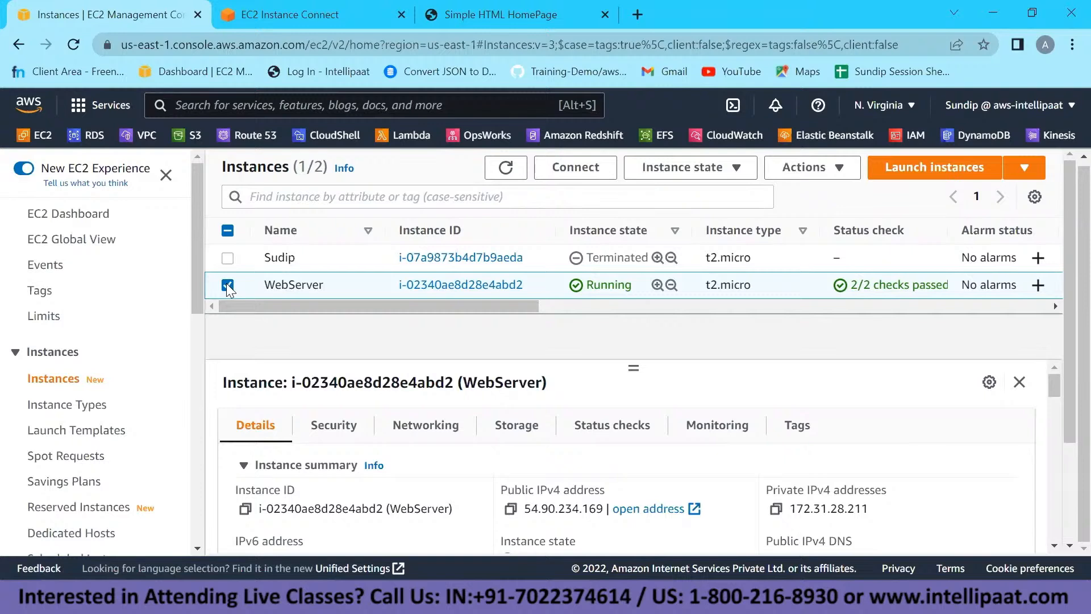
left_click(725, 176)
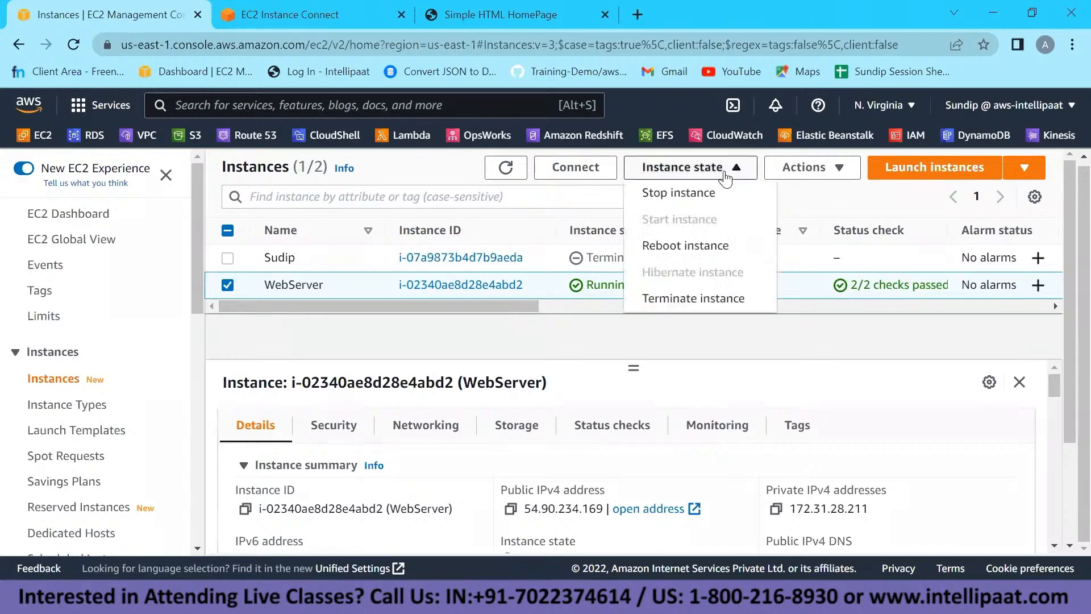
left_click(807, 168)
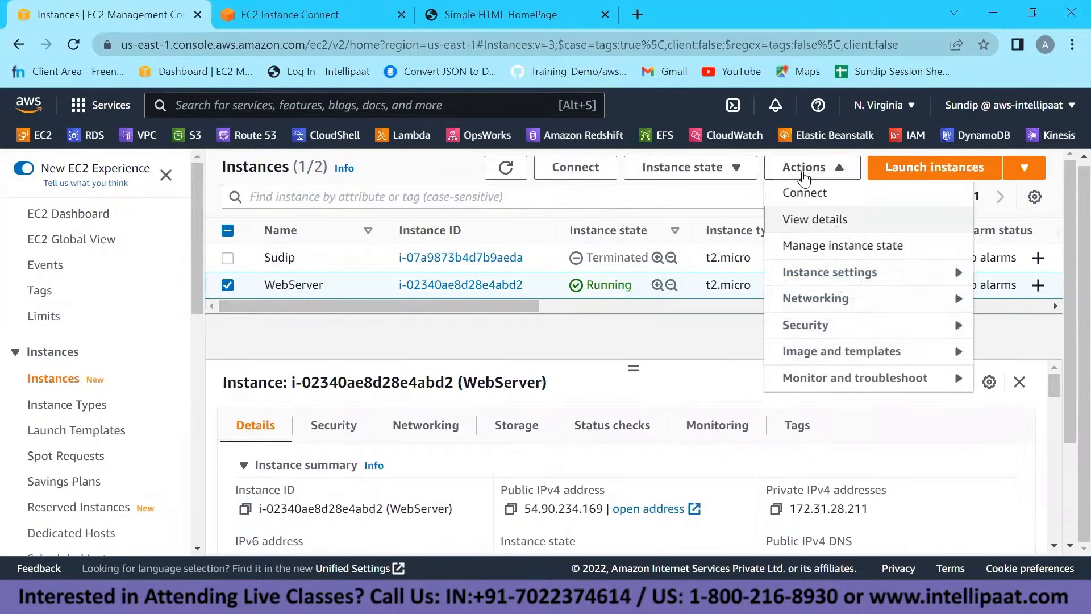
mouse_move(827, 355)
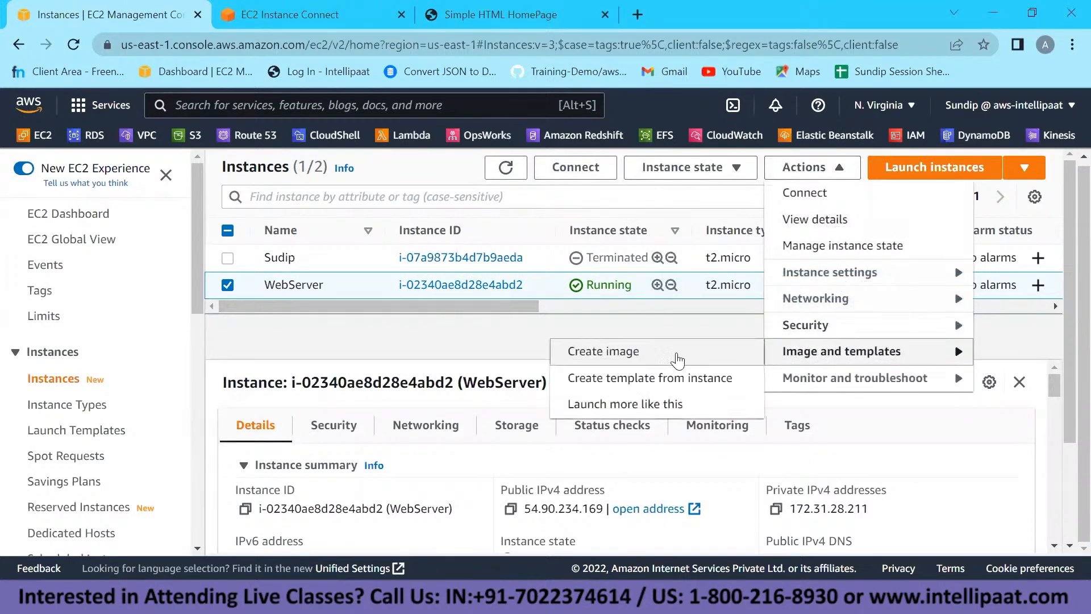
left_click(672, 358)
left_click(243, 371)
type("WebServer")
scroll(139, 286, "down", 10)
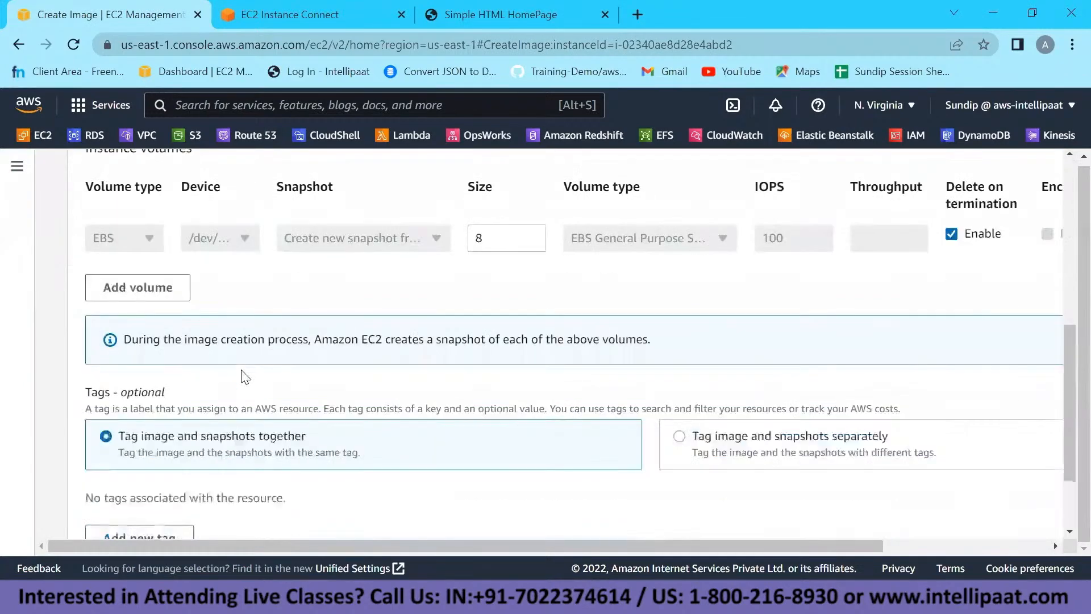
scroll(436, 353, "down", 3)
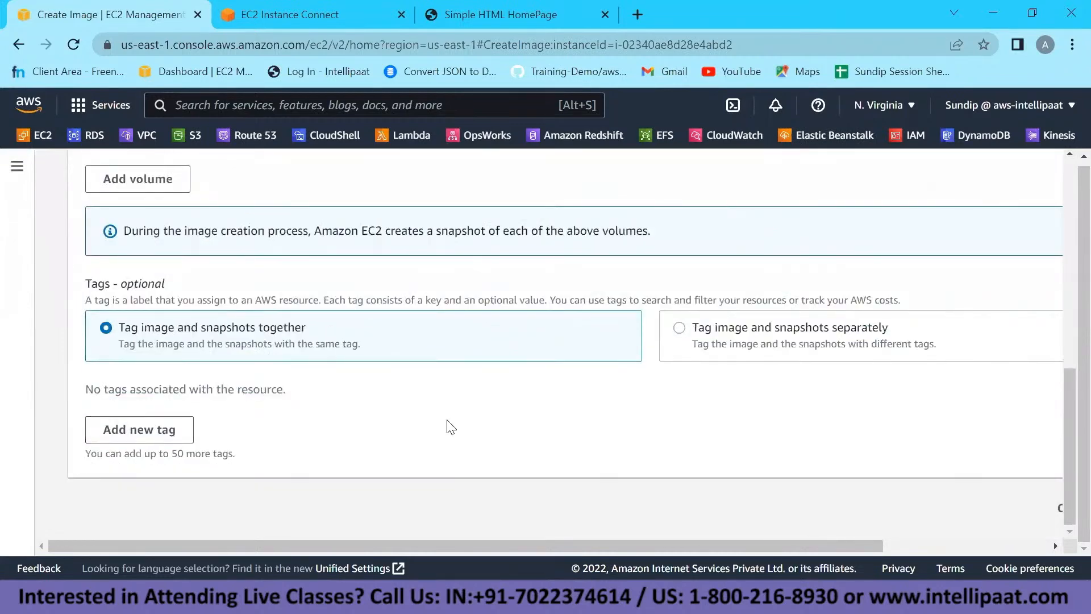
left_click(1028, 545)
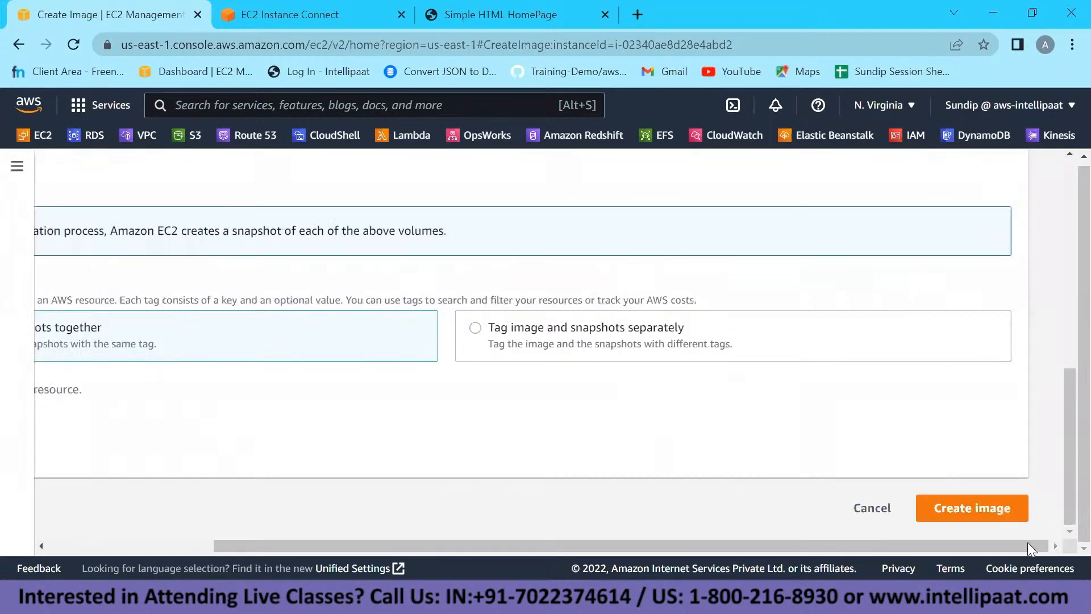
left_click(996, 519)
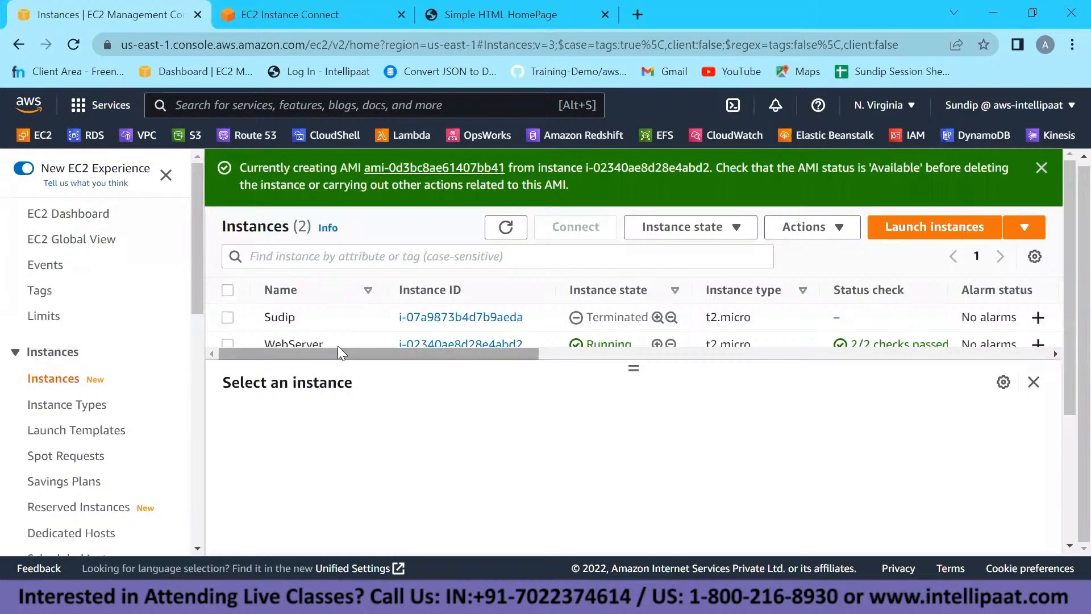
Open the list of owned AMIs and set the new image's Name to WebServer.
scroll(131, 440, "down", 5)
scroll(130, 440, "down", 1)
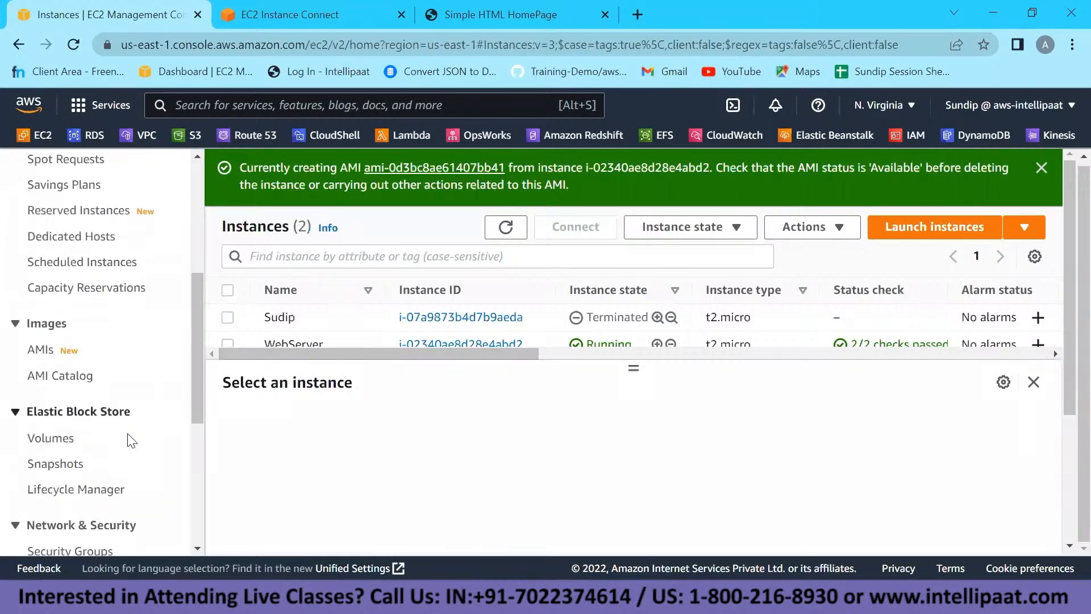
left_click(37, 349)
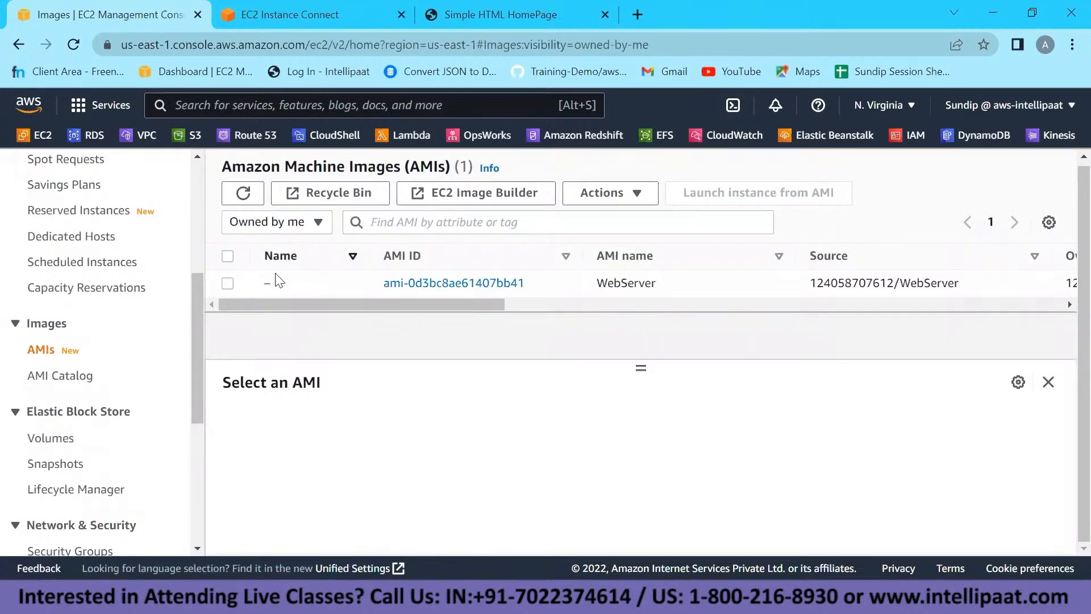
left_click(281, 283)
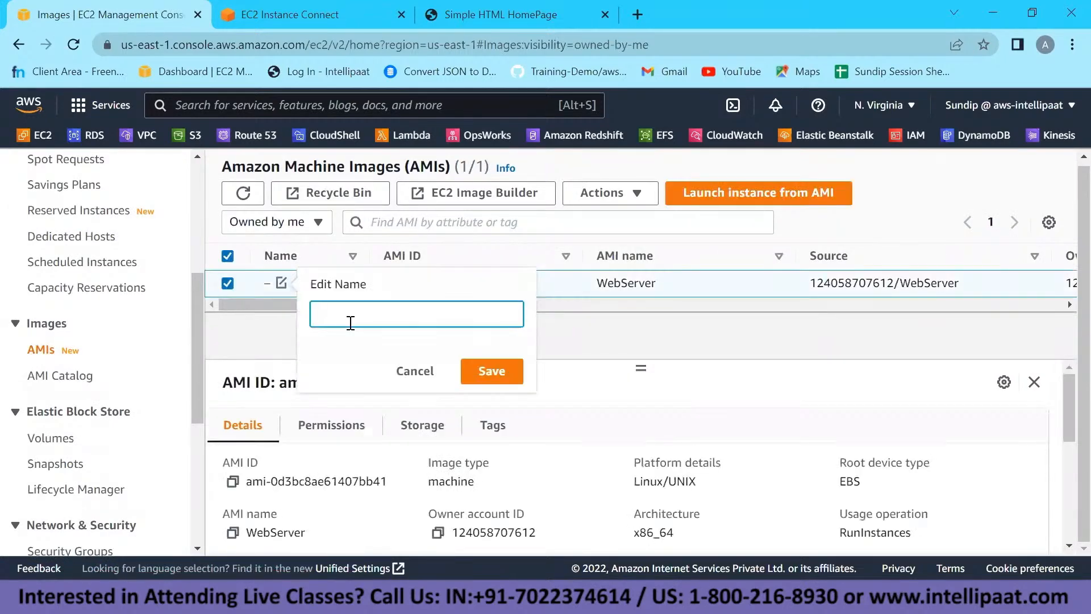
type("WebServer")
left_click(494, 372)
Check the WebServer AMI's status and refresh the AMI list.
left_click_drag(488, 306, 698, 293)
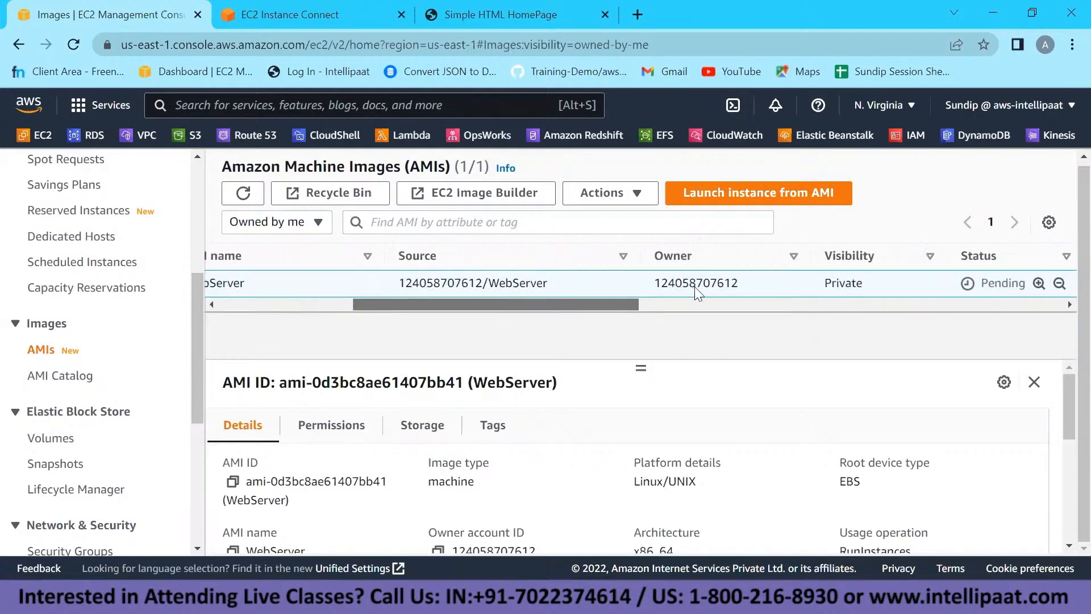
scroll(718, 287, "right", 5)
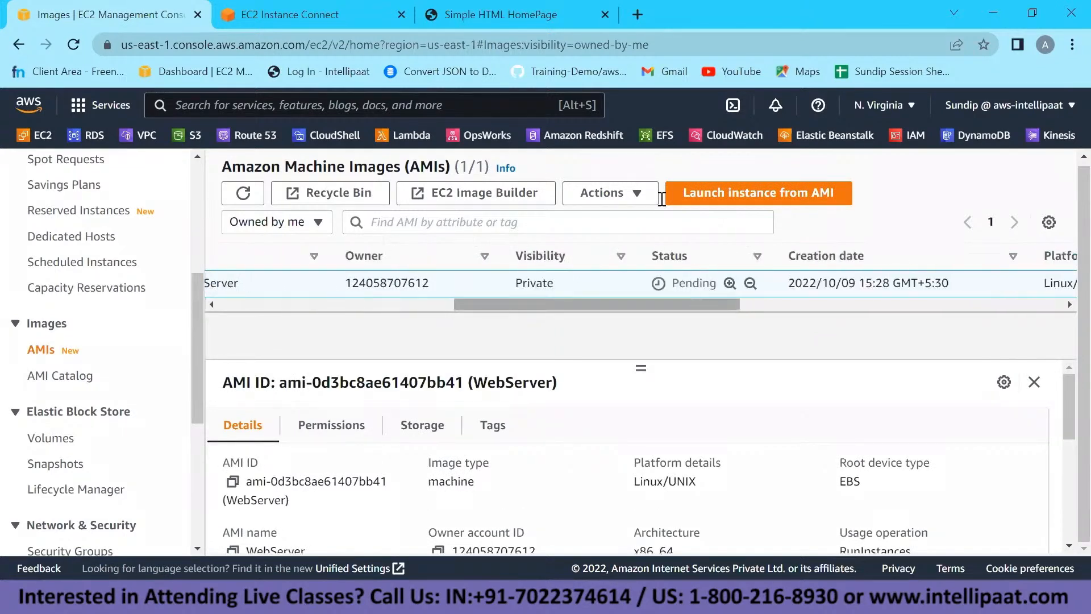
left_click(243, 193)
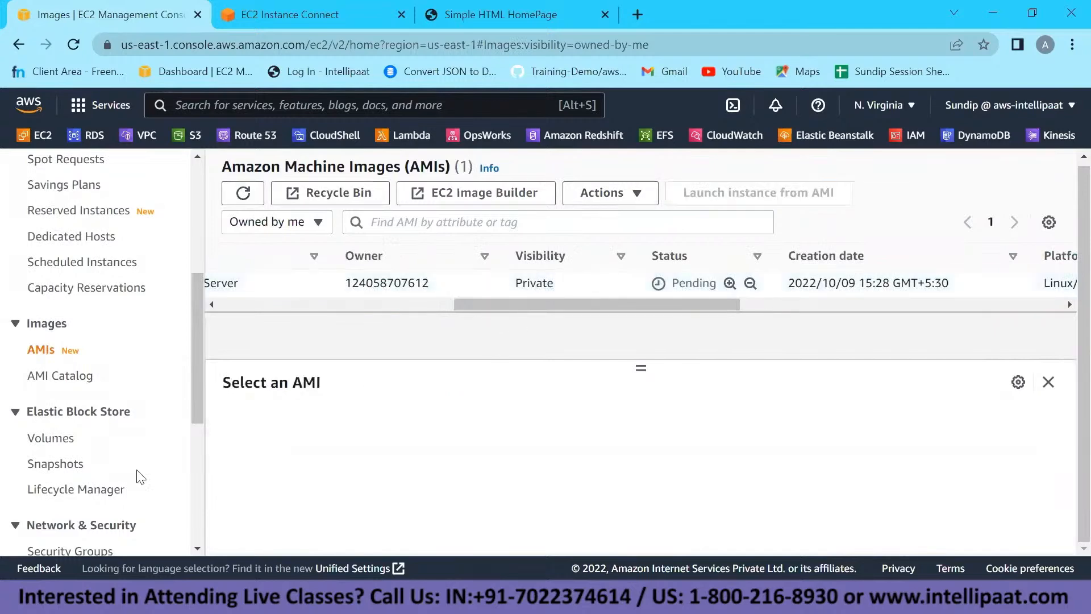
scroll(100, 481, "down", 2)
scroll(100, 480, "up", 4)
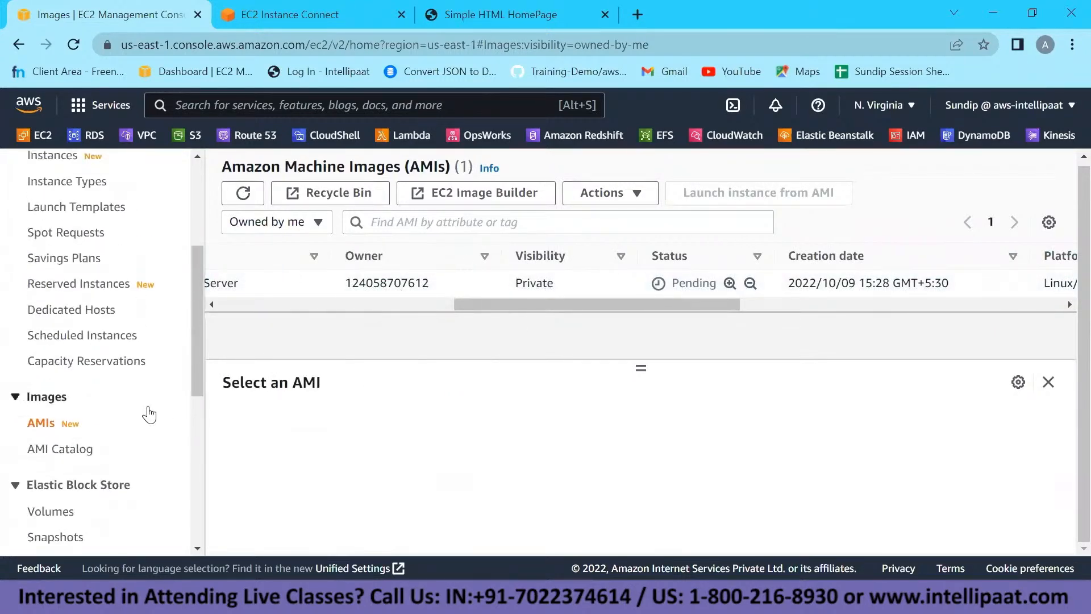
left_click(467, 7)
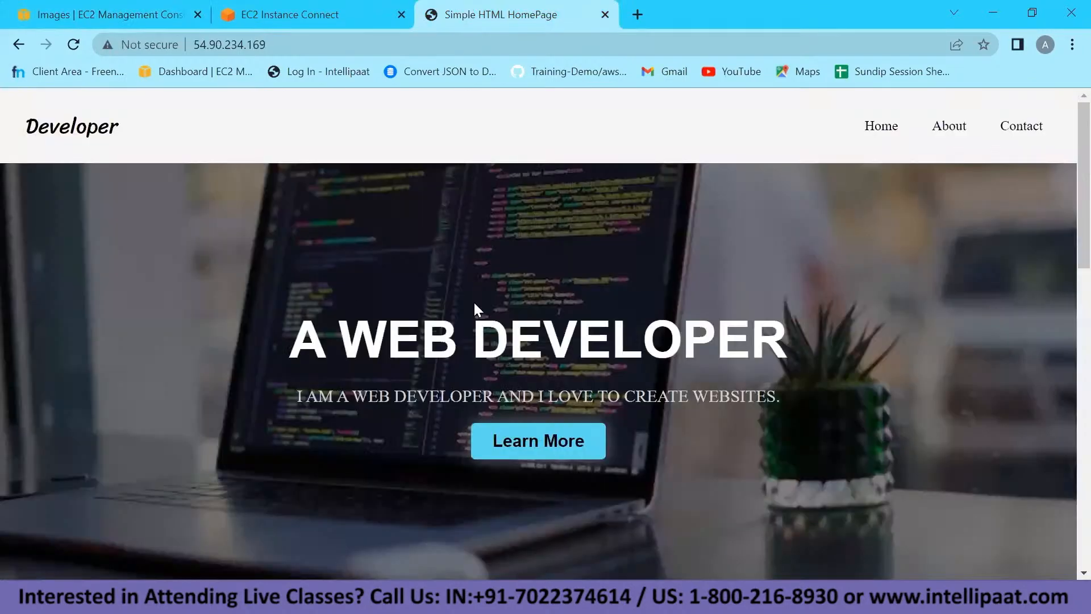
left_click(307, 11)
left_click(108, 12)
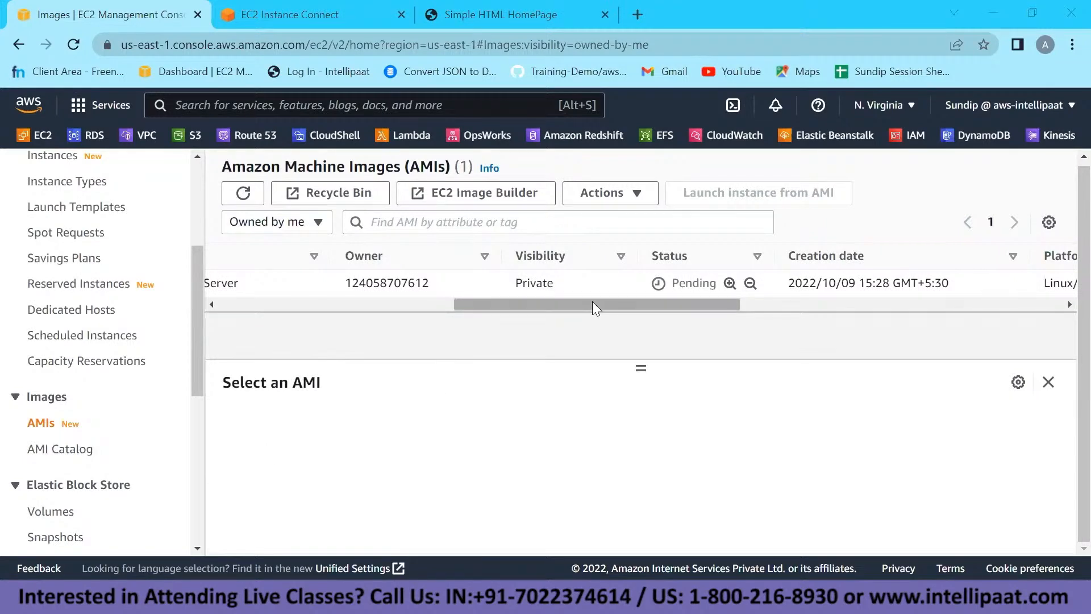
Refresh the AMI list again to recheck whether the WebServer image is available.
left_click_drag(592, 301, 631, 300)
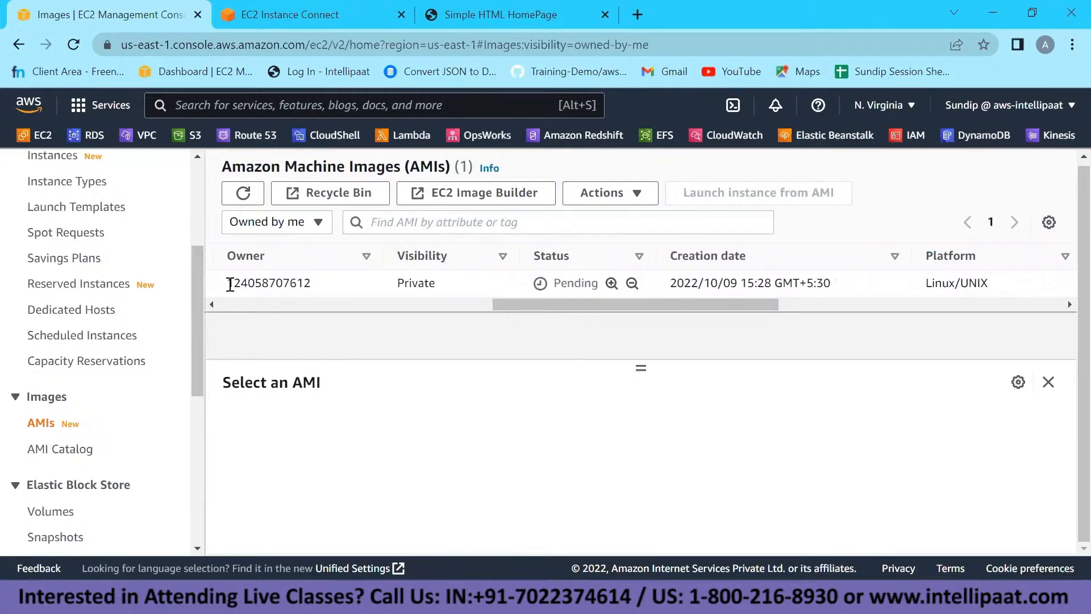
scroll(116, 268, "up", 2)
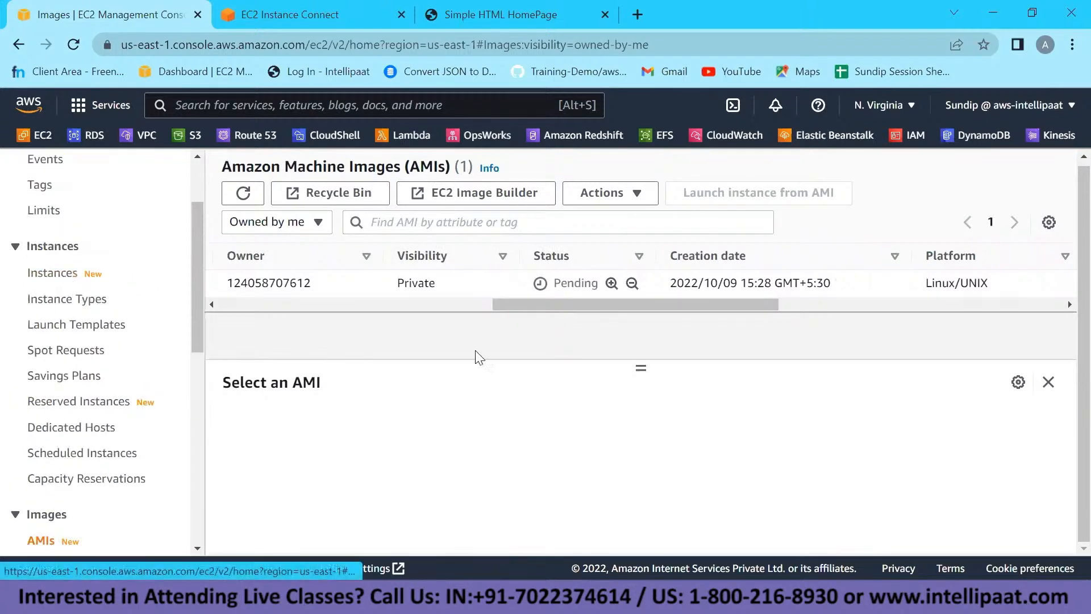
scroll(135, 415, "down", 8)
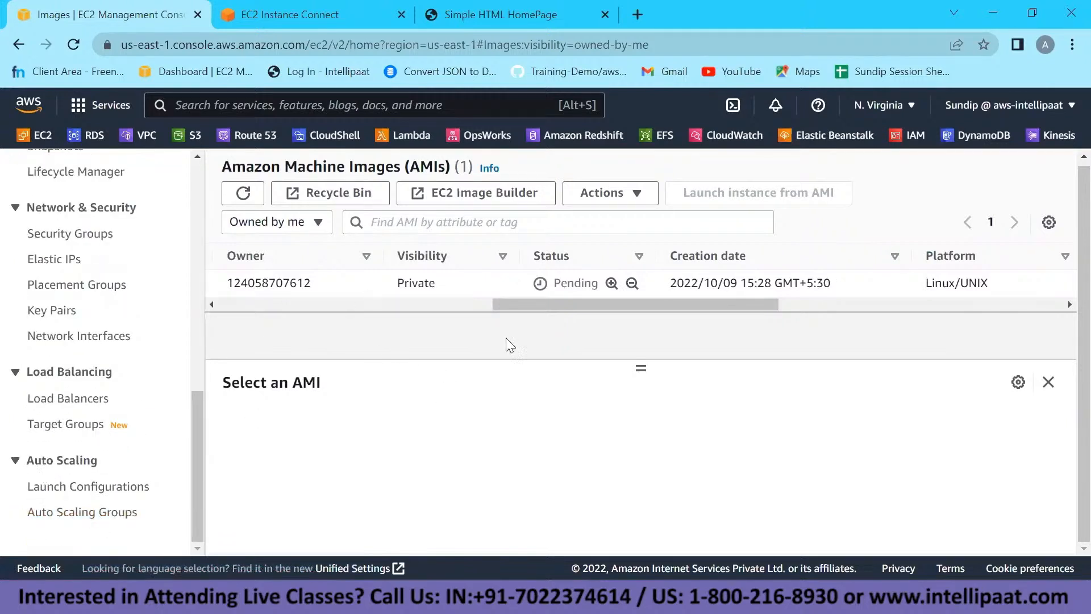
left_click(243, 194)
left_click(226, 193)
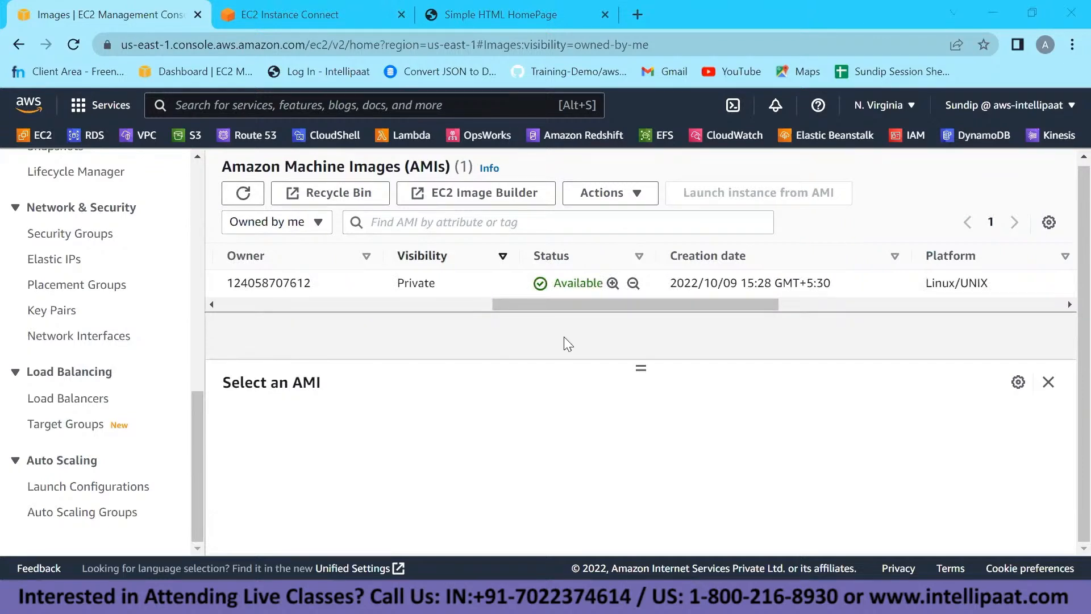
left_click_drag(557, 306, 275, 349)
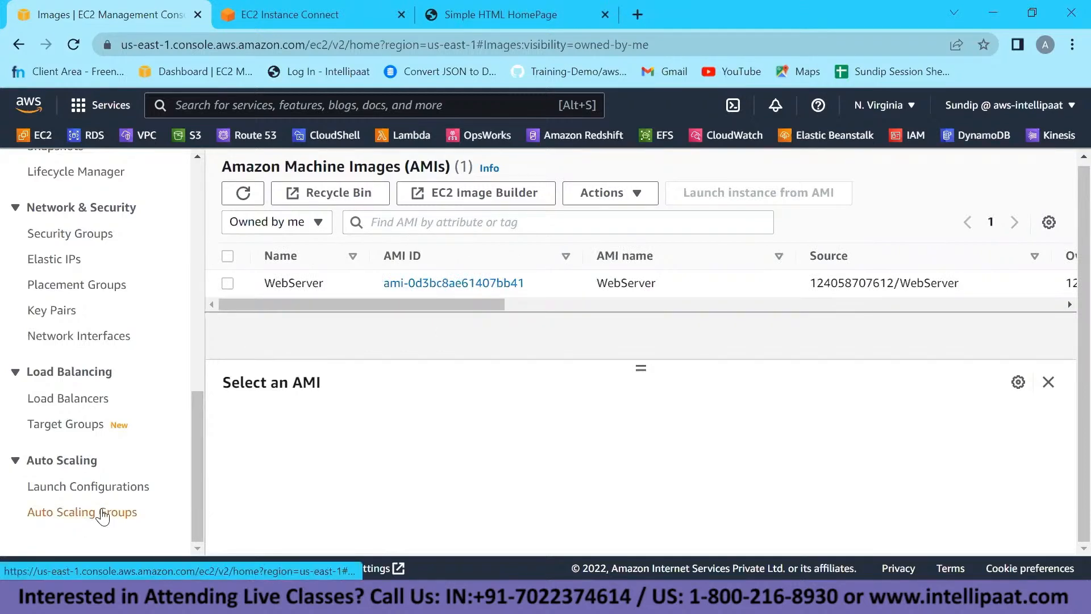
Start a new launch configuration, enter a name starting with Web, and choose WebServer from My AMIs.
left_click(138, 495)
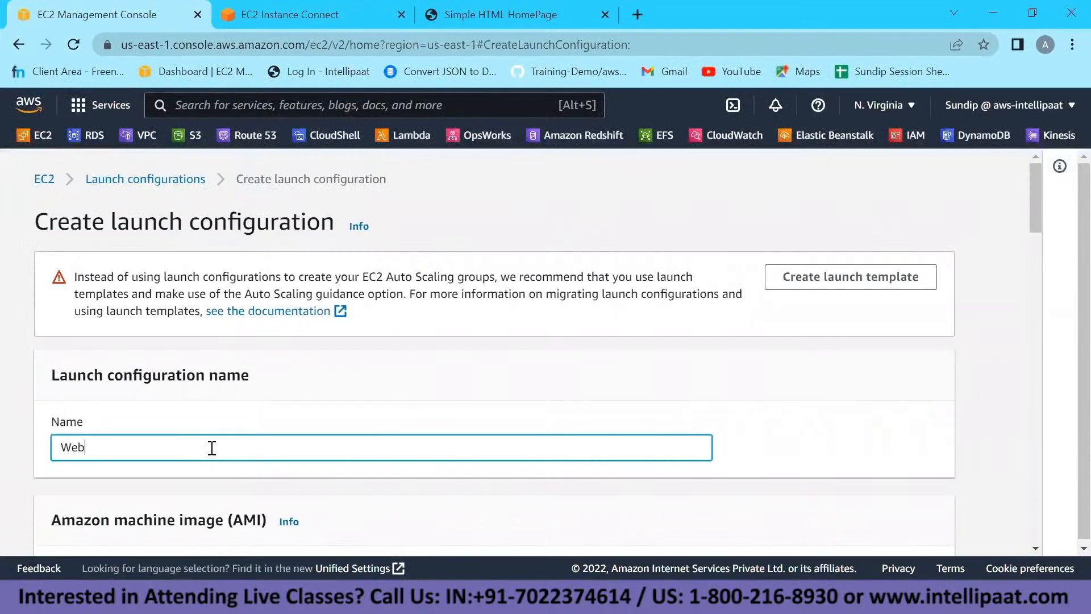
scroll(212, 448, "down", 5)
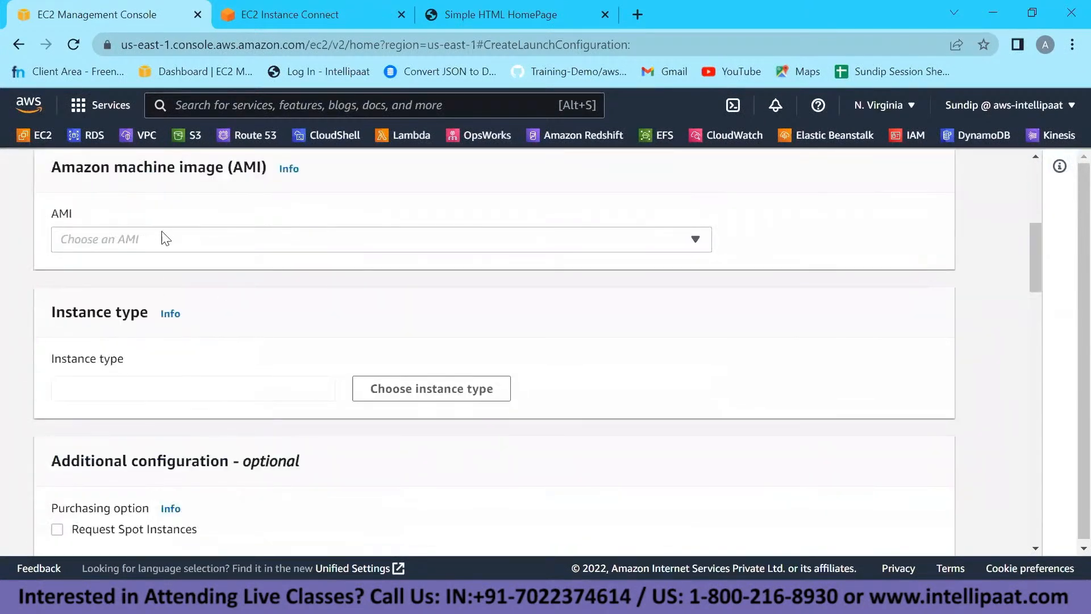
left_click(156, 247)
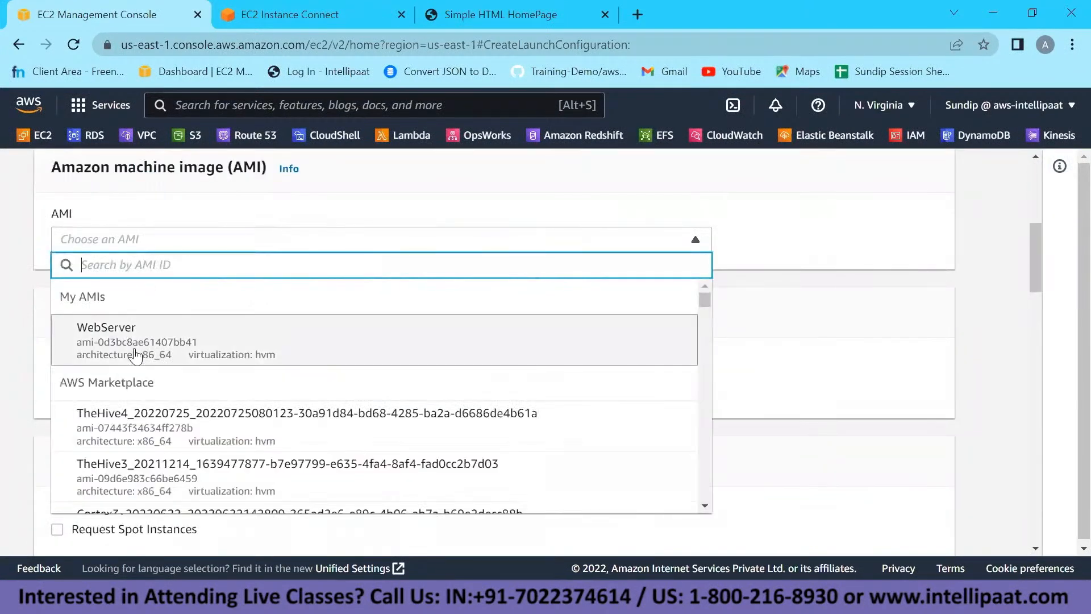
left_click(133, 352)
Filter the instance types by t2 and choose t2.micro for the launch configuration.
scroll(138, 355, "down", 2)
left_click(264, 254)
left_click(366, 260)
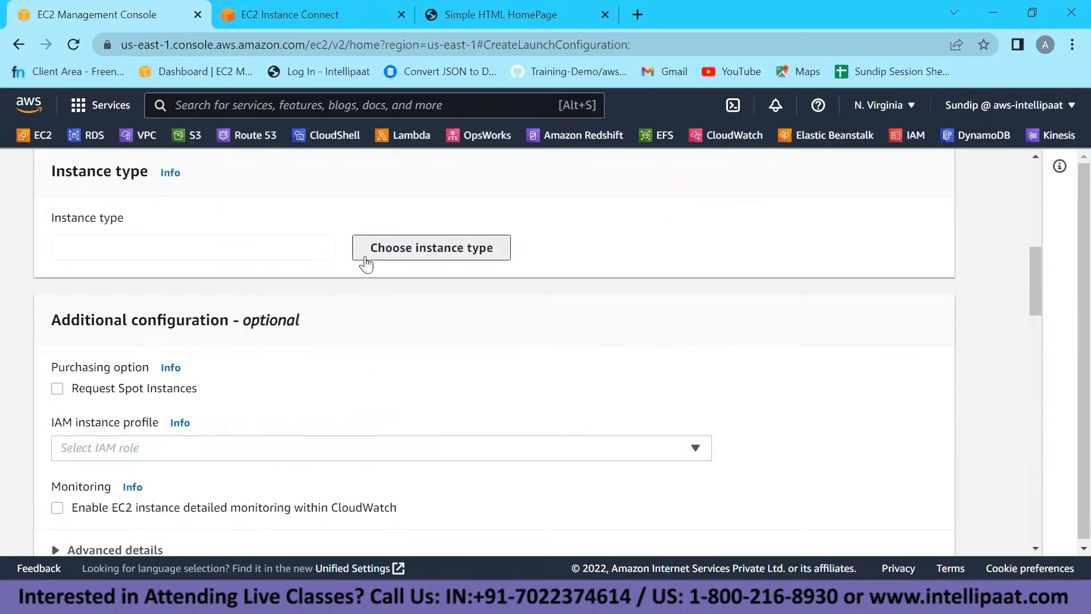
left_click(364, 264)
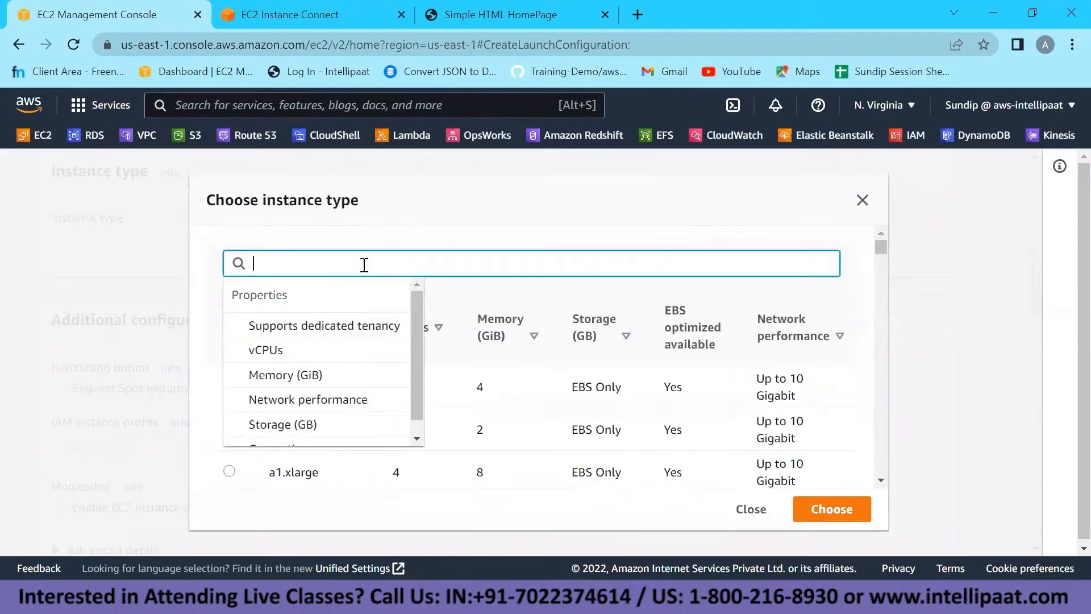
type("t2")
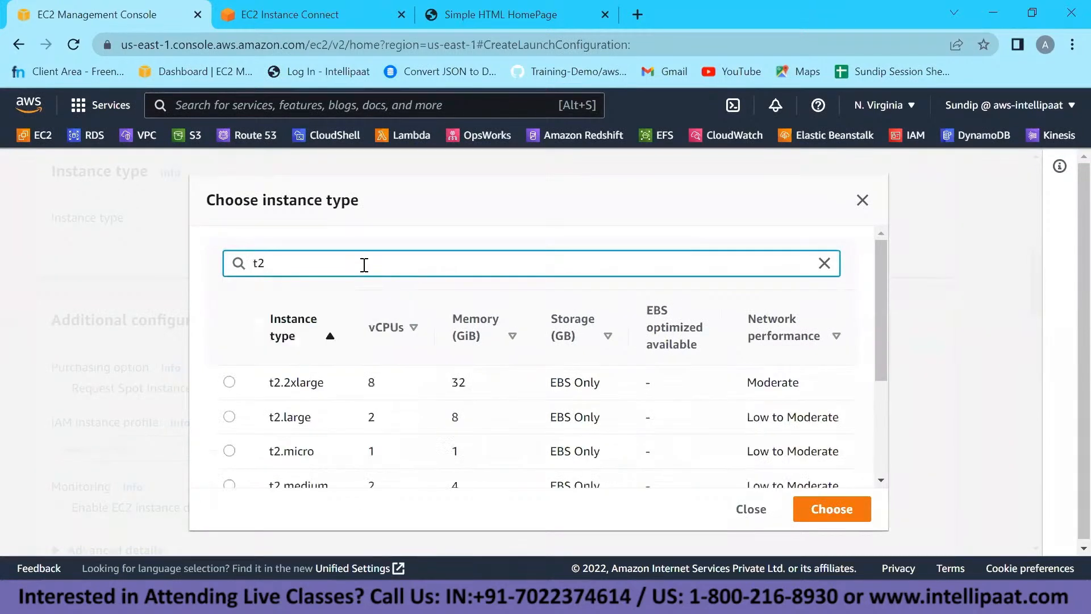
left_click(229, 451)
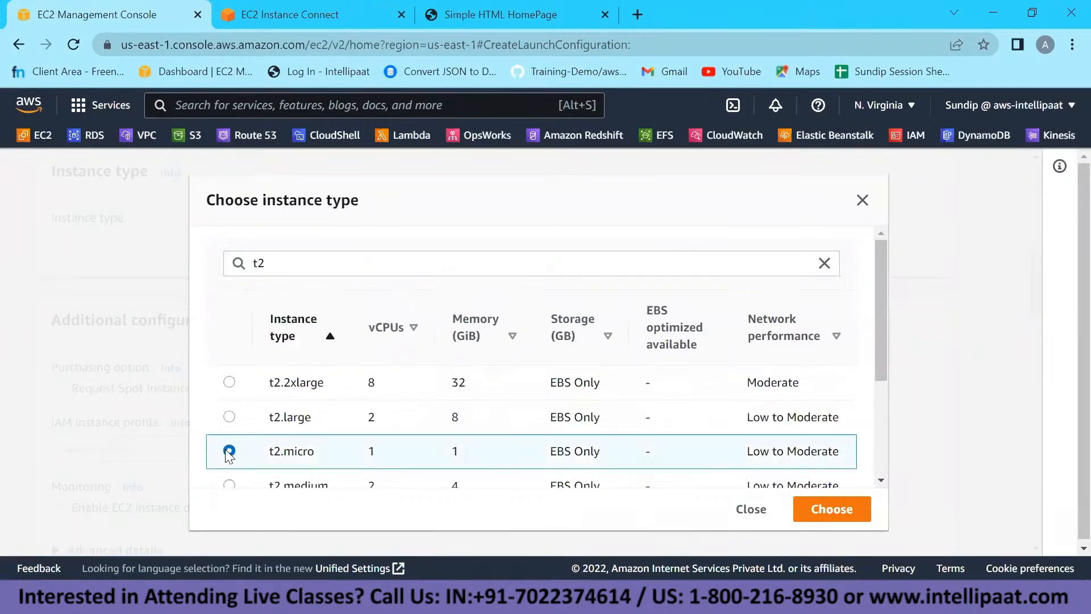
left_click(819, 509)
Assign the existing default VPC security group to the launch configuration.
scroll(309, 372, "down", 10)
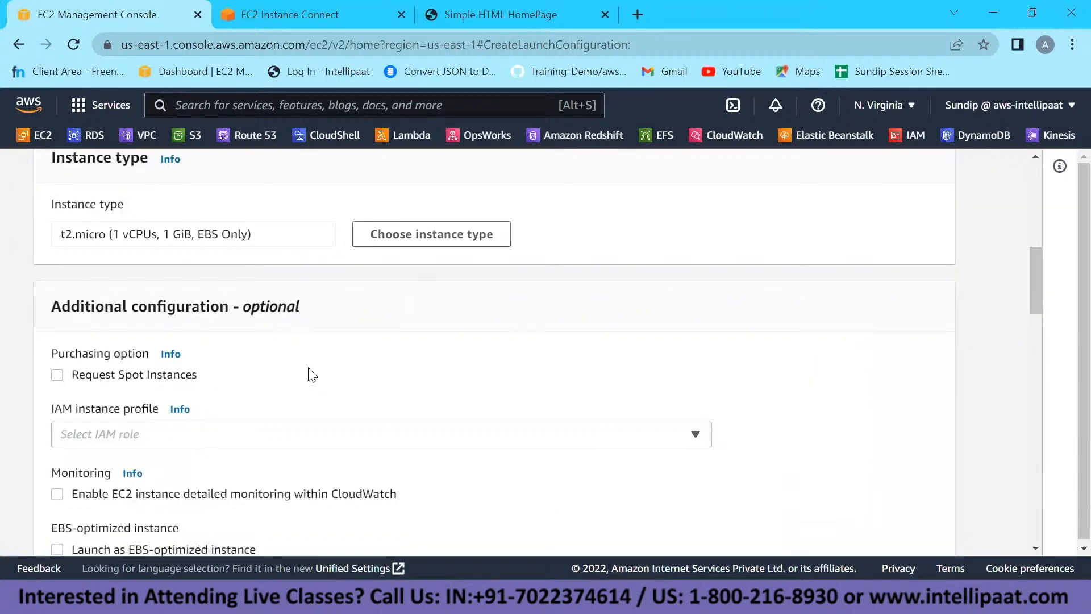
scroll(61, 276, "down", 5)
left_click(58, 275)
scroll(73, 371, "down", 5)
left_click(74, 371)
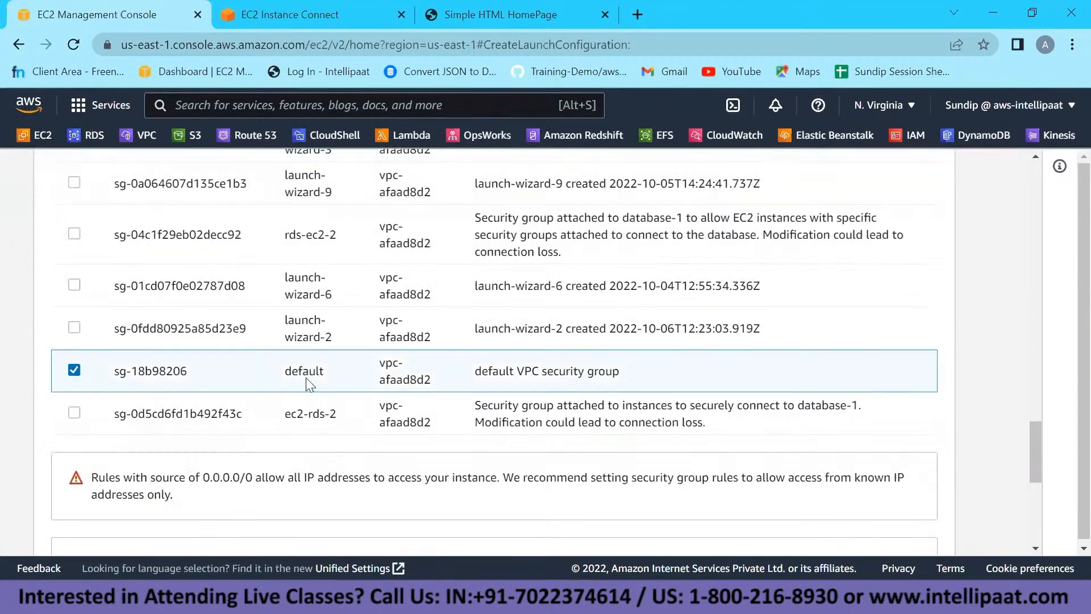
Choose the existing key pair Web, acknowledge access to its private key file, and create the launch configuration.
scroll(307, 383, "down", 7)
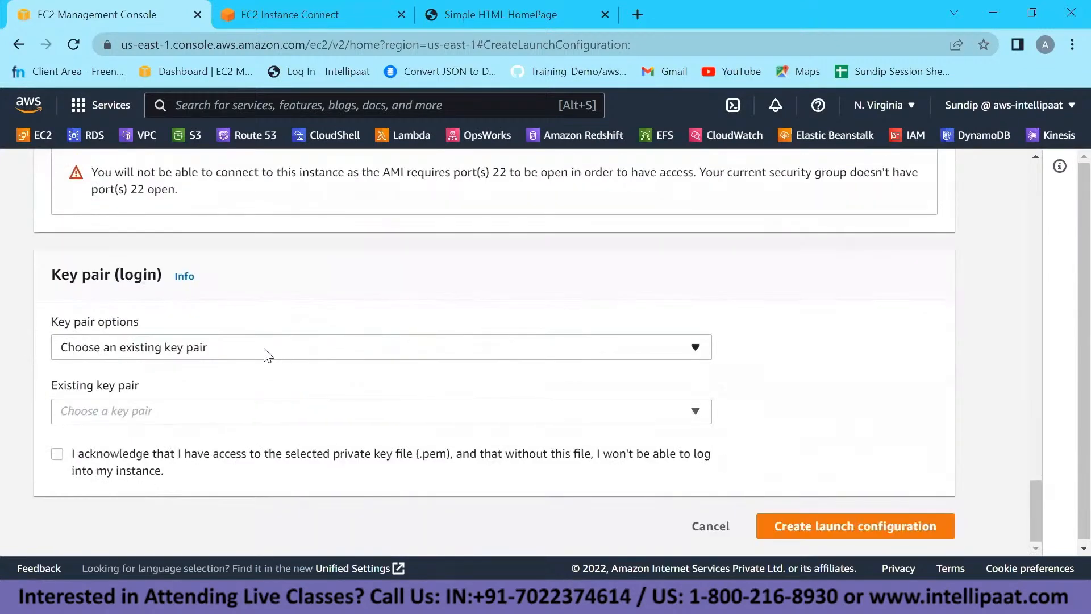
left_click(241, 418)
left_click(201, 366)
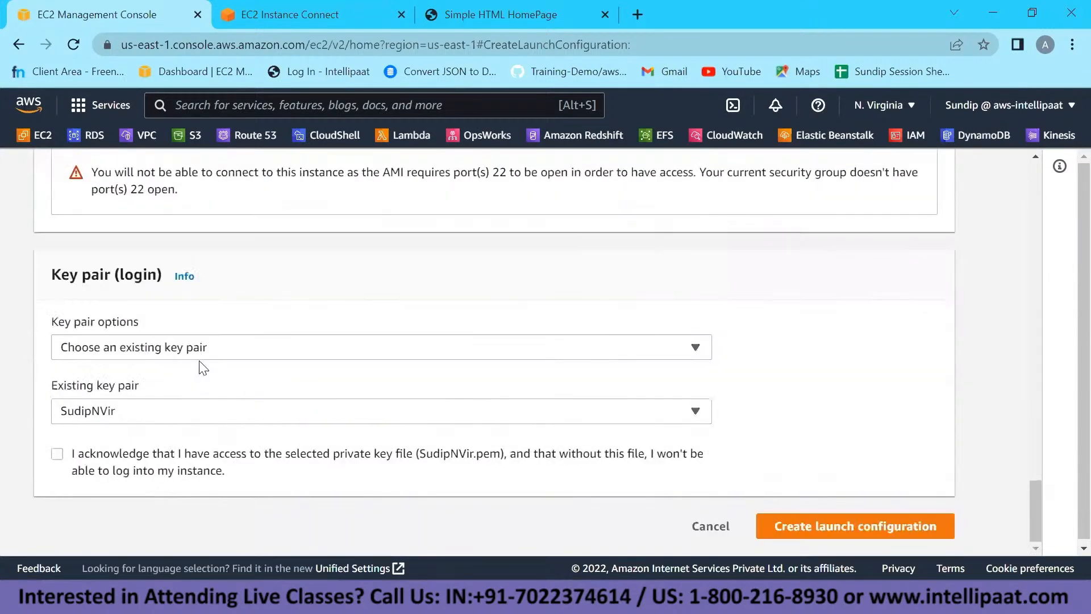
left_click(116, 417)
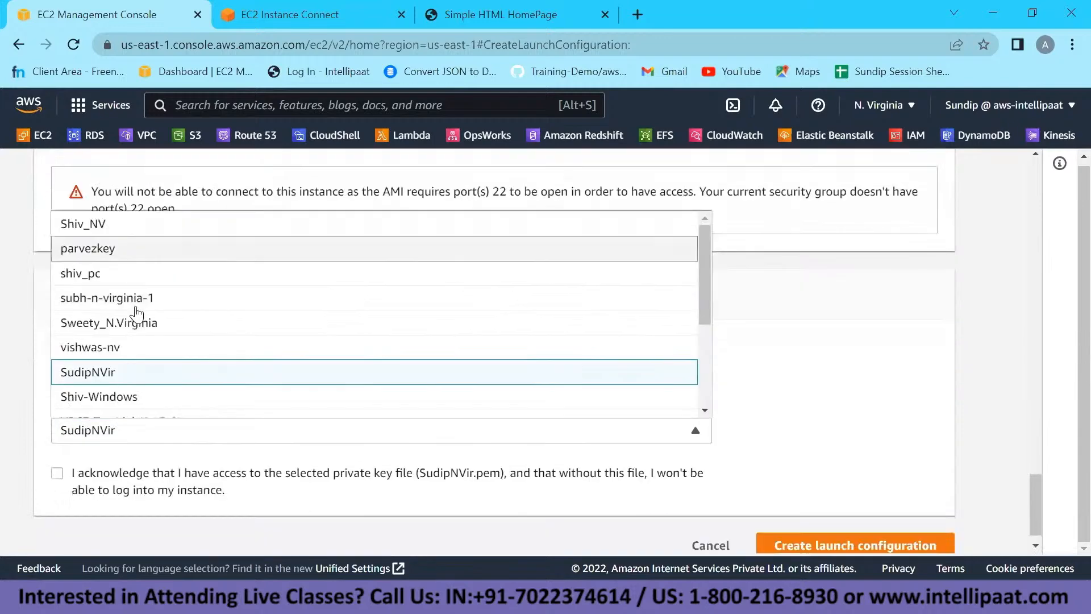
scroll(124, 407, "down", 3)
left_click(123, 400)
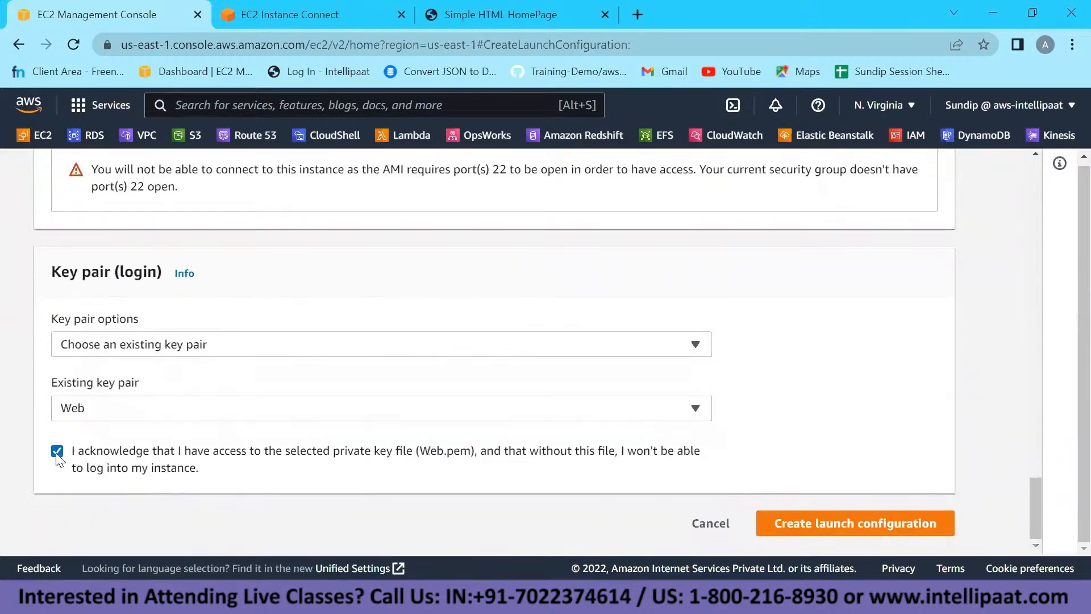
left_click(796, 514)
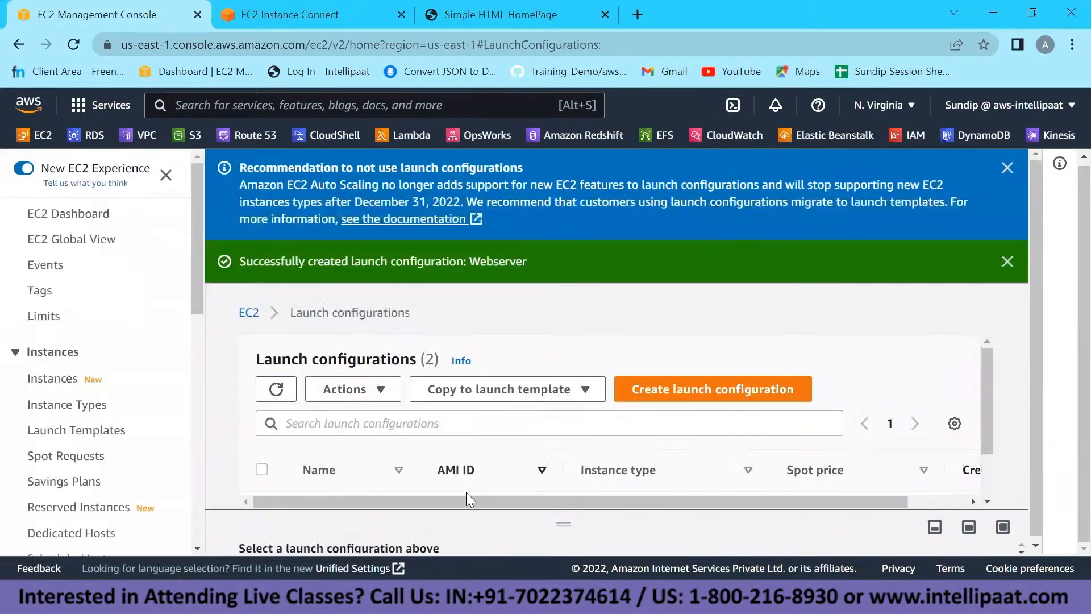
Start creating a new Auto Scaling group and name it WebSever.
scroll(447, 462, "down", 2)
scroll(180, 473, "down", 8)
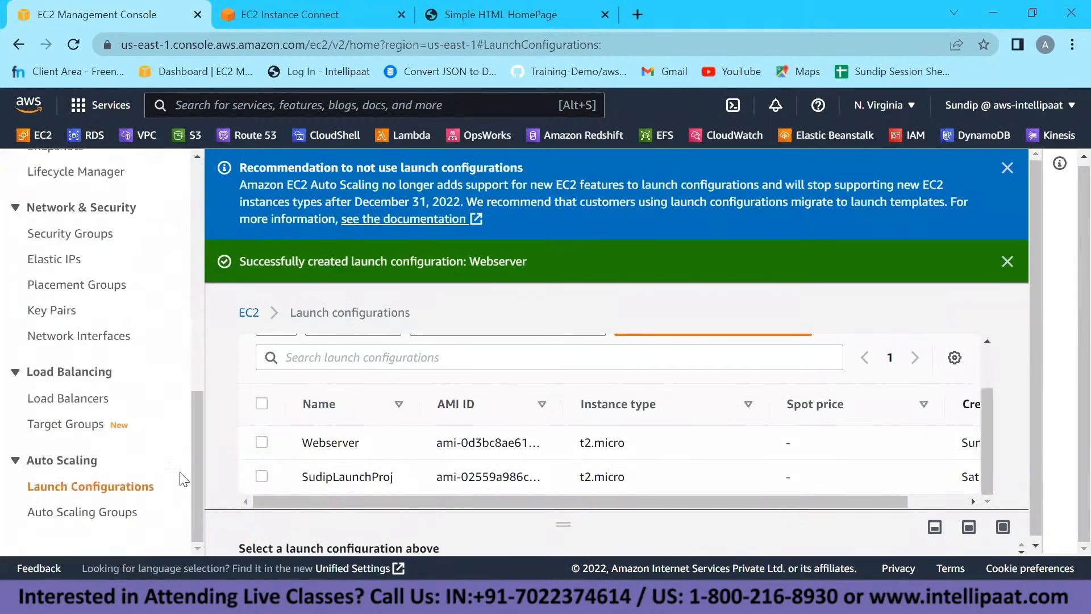
left_click(111, 513)
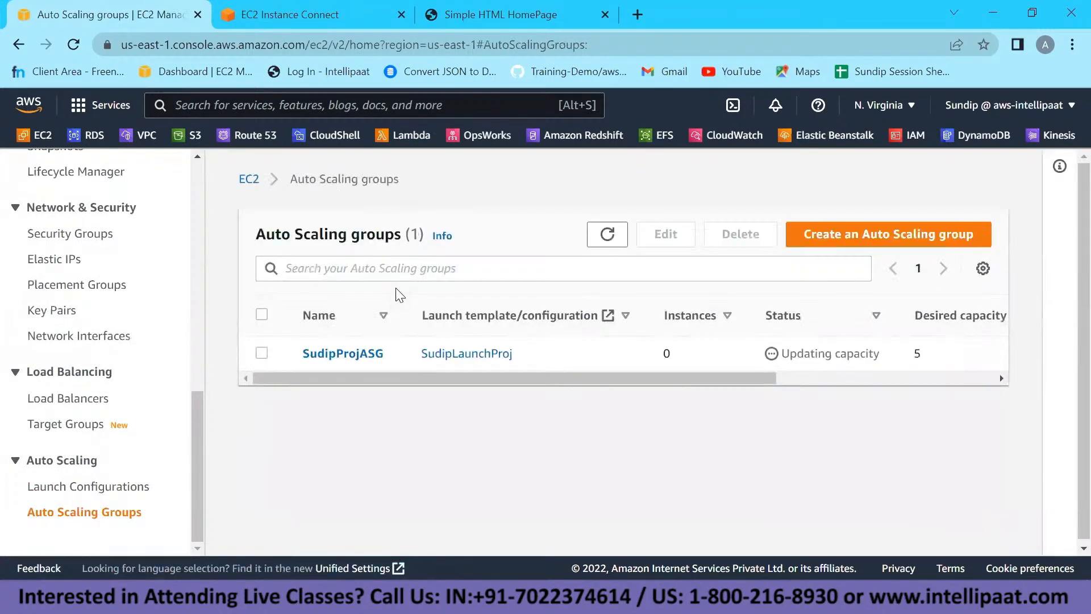
left_click(860, 246)
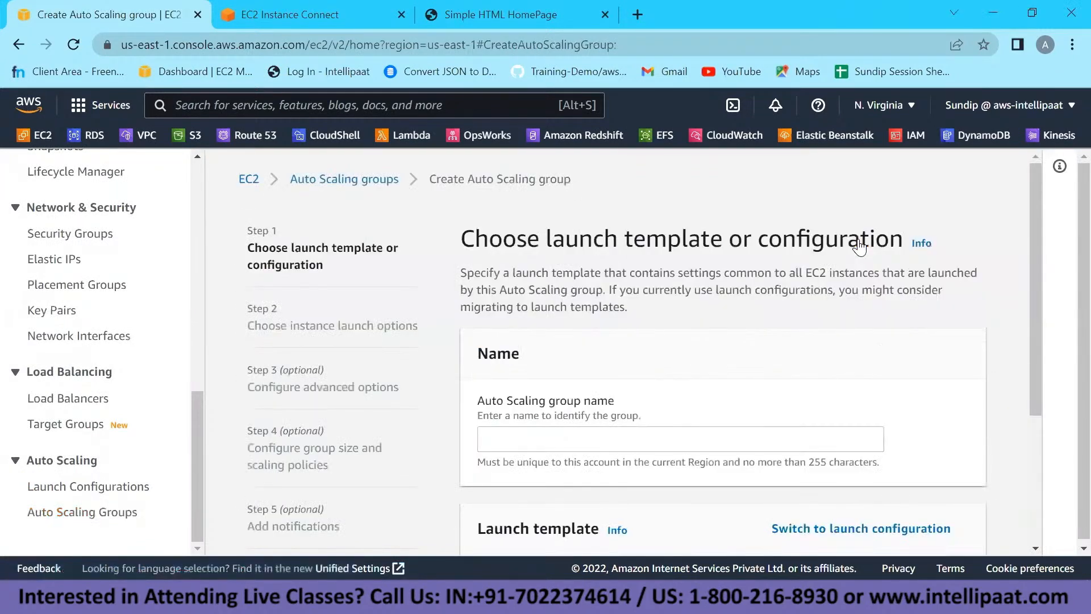
left_click(518, 442)
type("WebSever")
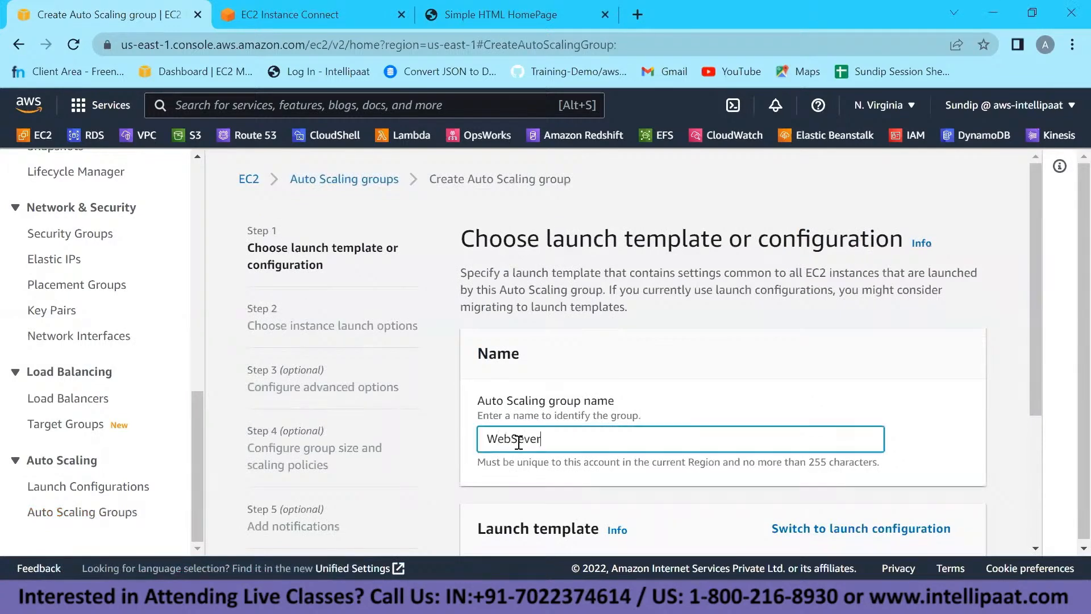
Switch the group from a launch template to the Webserver launch configuration and continue to the instance launch options.
scroll(519, 442, "down", 4)
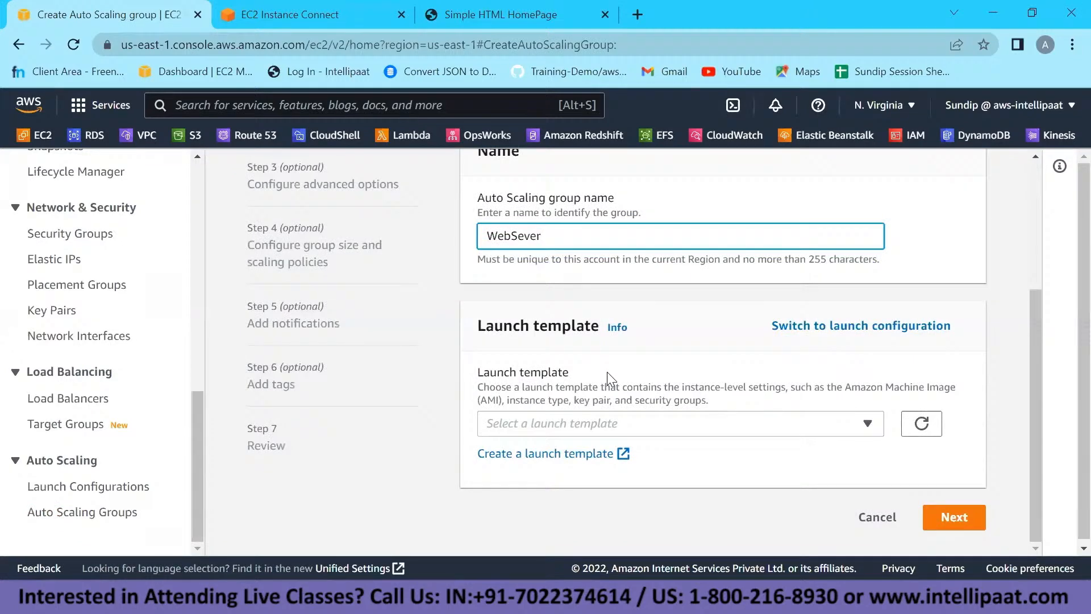
left_click(780, 326)
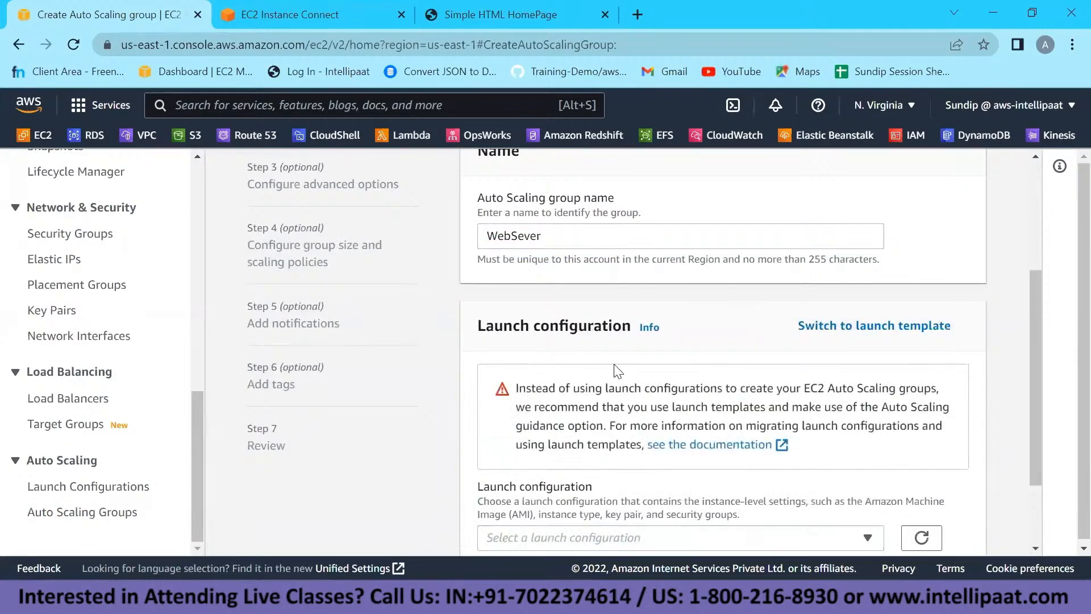
scroll(619, 370, "down", 2)
left_click(625, 429)
left_click(563, 351)
left_click(946, 514)
Select all six default subnets, us-east-1a through us-east-1f, for the group in the default VPC.
scroll(536, 432, "down", 3)
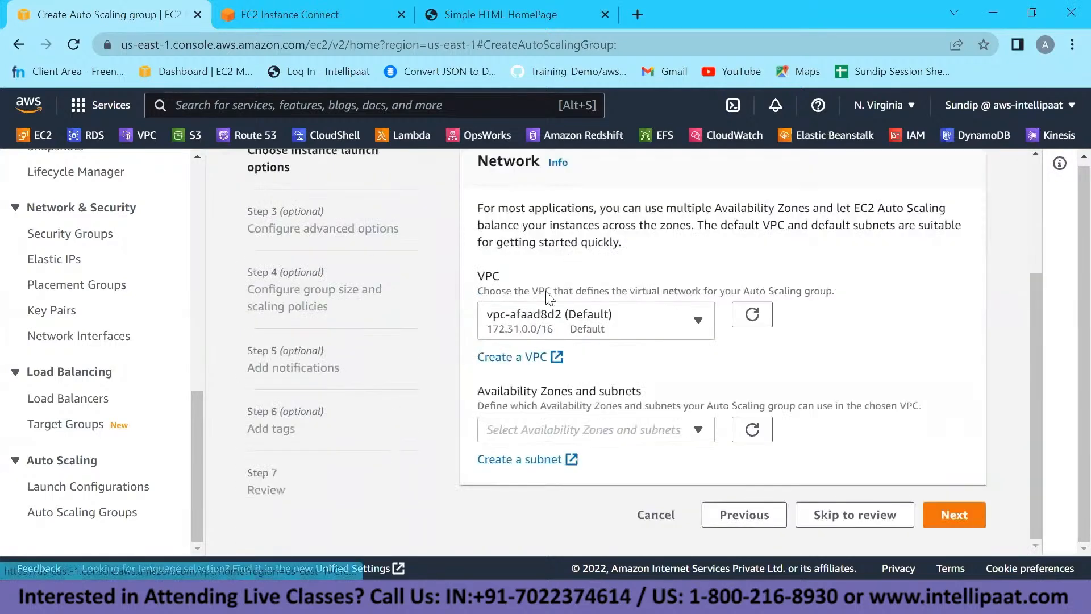
left_click(536, 432)
left_click(551, 409)
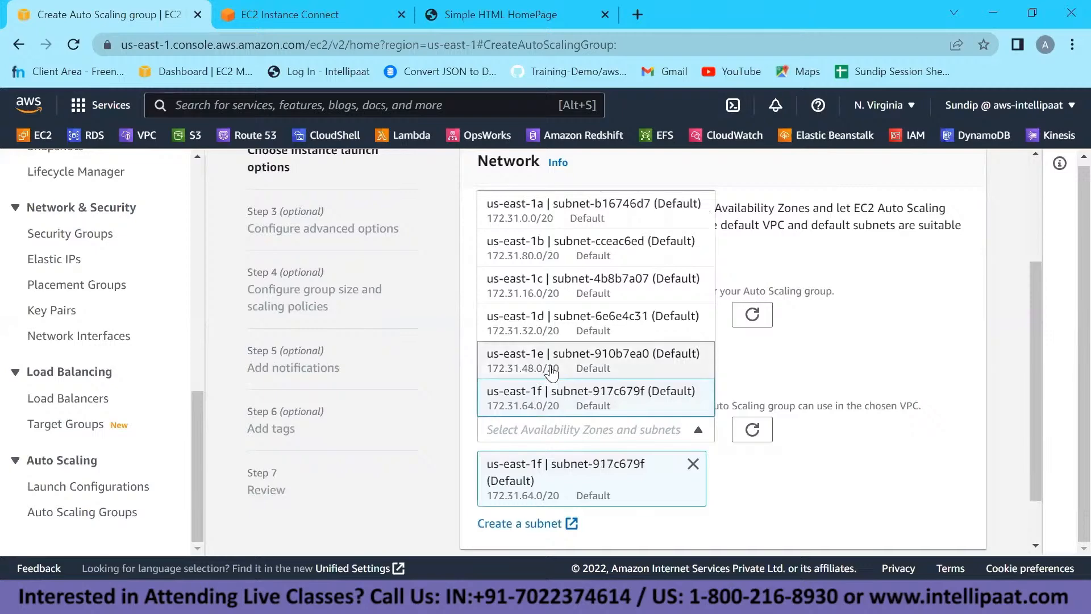
left_click(551, 369)
left_click(554, 337)
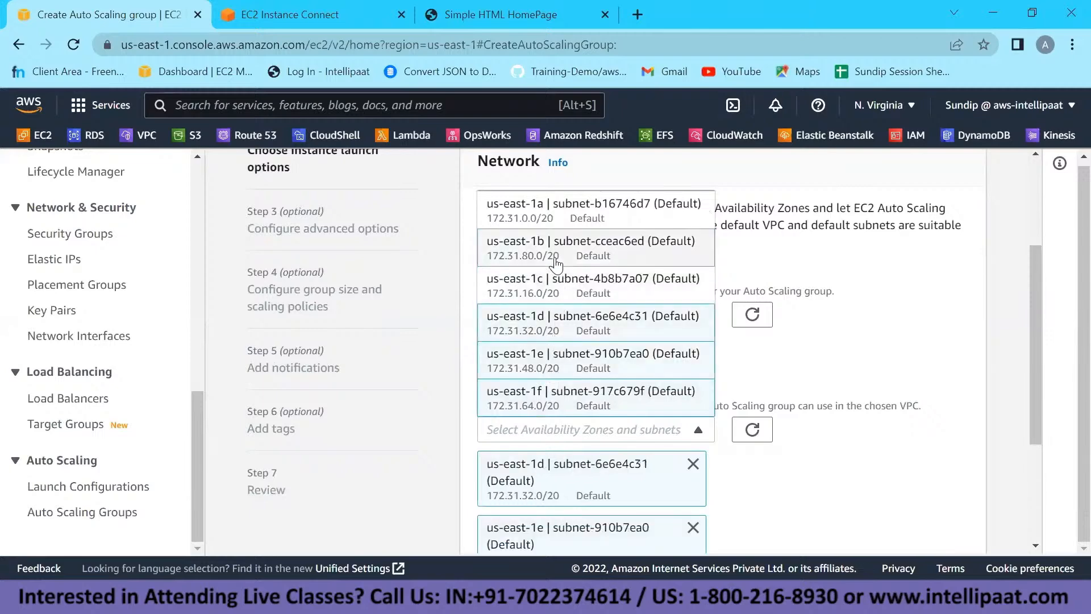
left_click(555, 250)
left_click(553, 187)
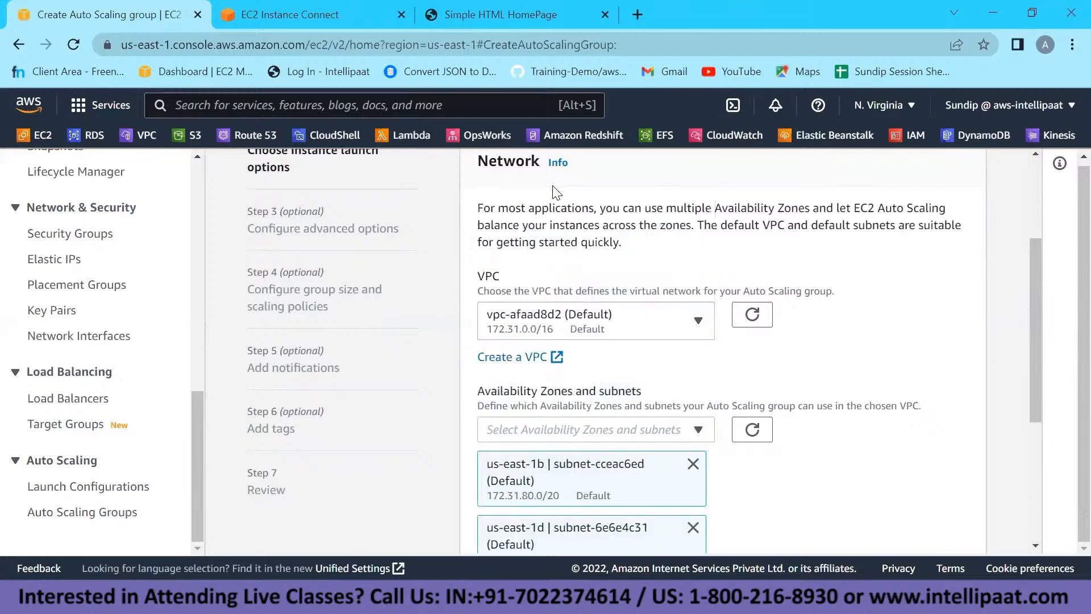
left_click(594, 435)
left_click(592, 207)
left_click(573, 295)
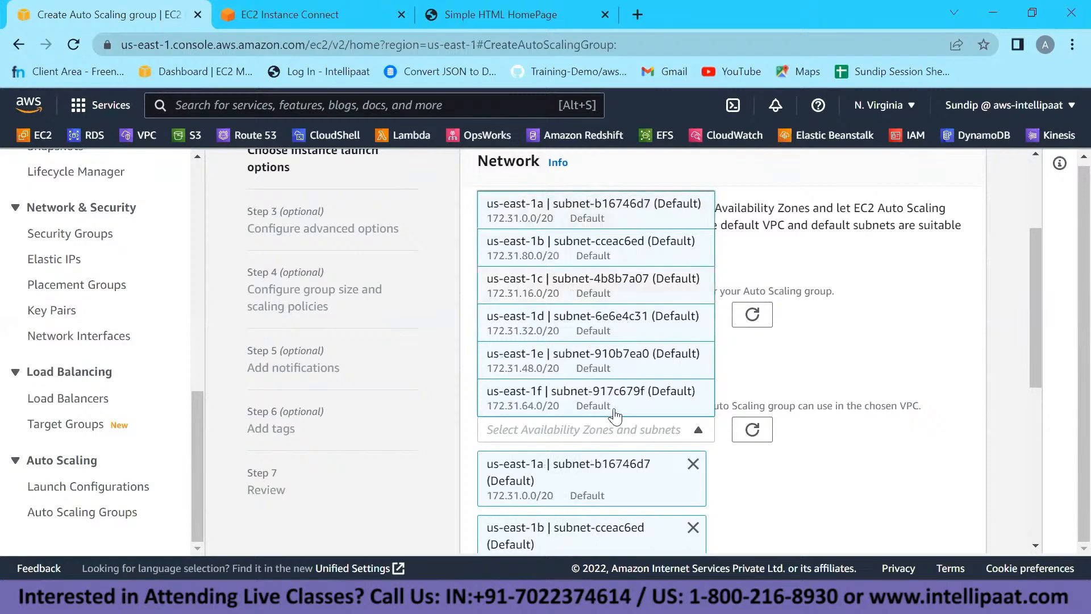
Review the selected Availability Zones and subnets, and continue to the advanced options.
scroll(614, 429, "down", 2)
scroll(614, 428, "down", 5)
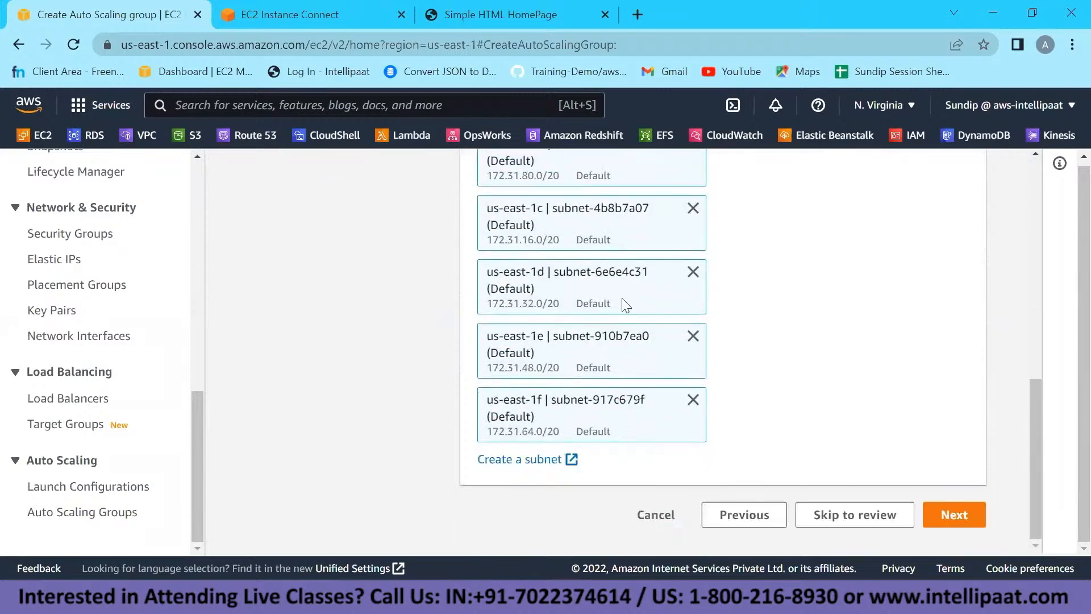
scroll(624, 298, "up", 7)
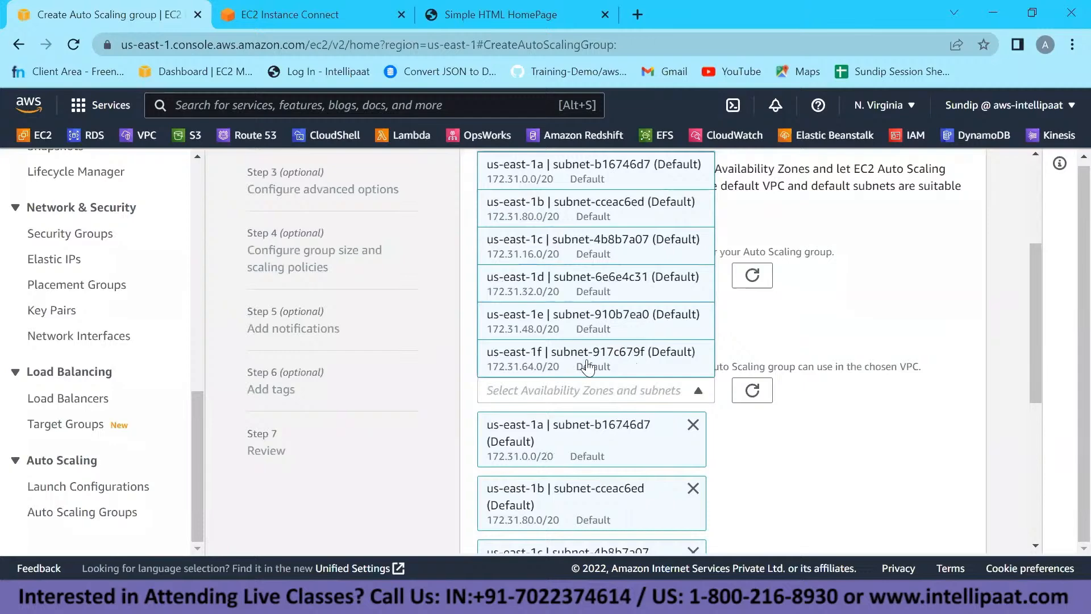
scroll(588, 368, "up", 1)
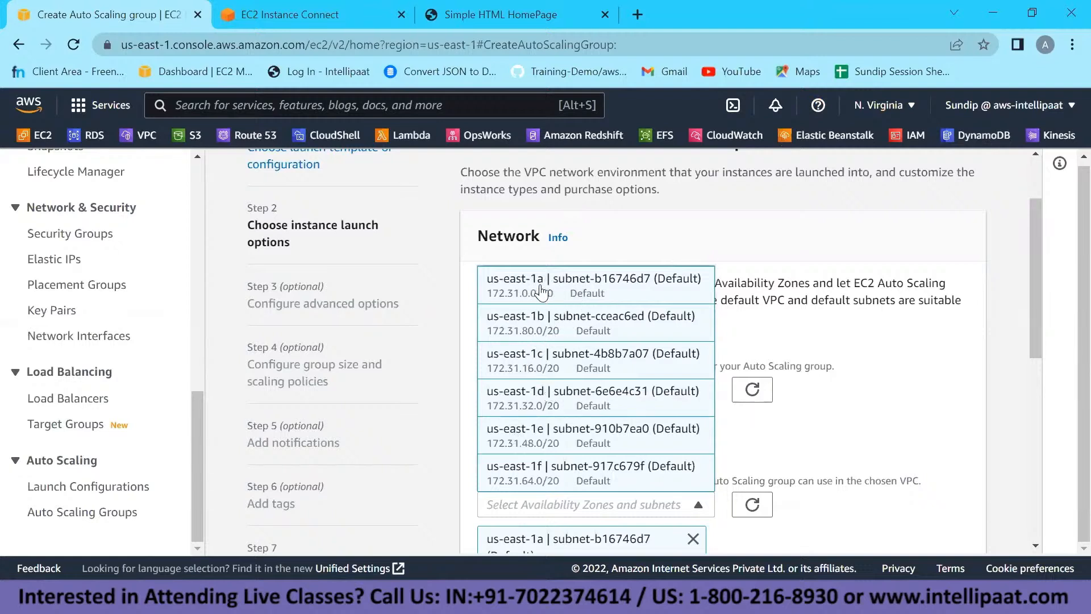
scroll(714, 480, "down", 8)
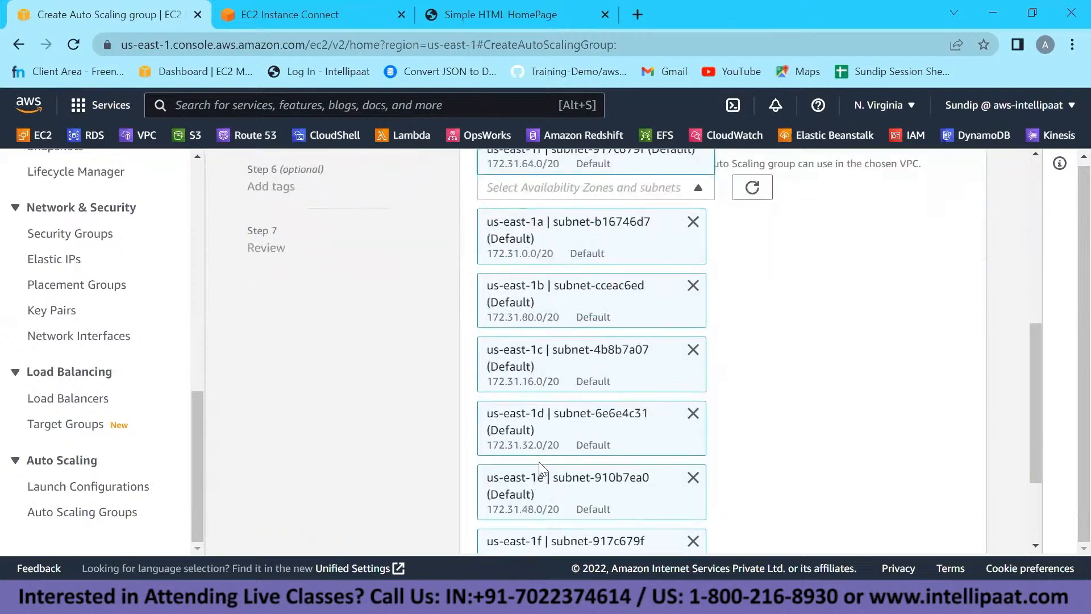
left_click(954, 515)
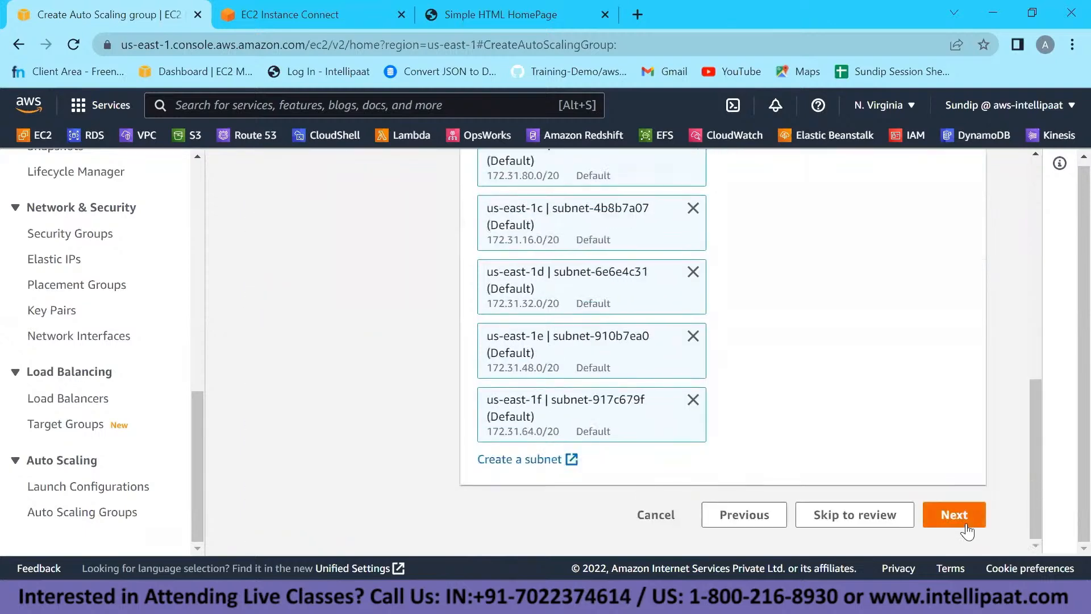
Set the health check grace period to 60 seconds and continue to the group size settings.
scroll(628, 455, "down", 8)
left_click(508, 236)
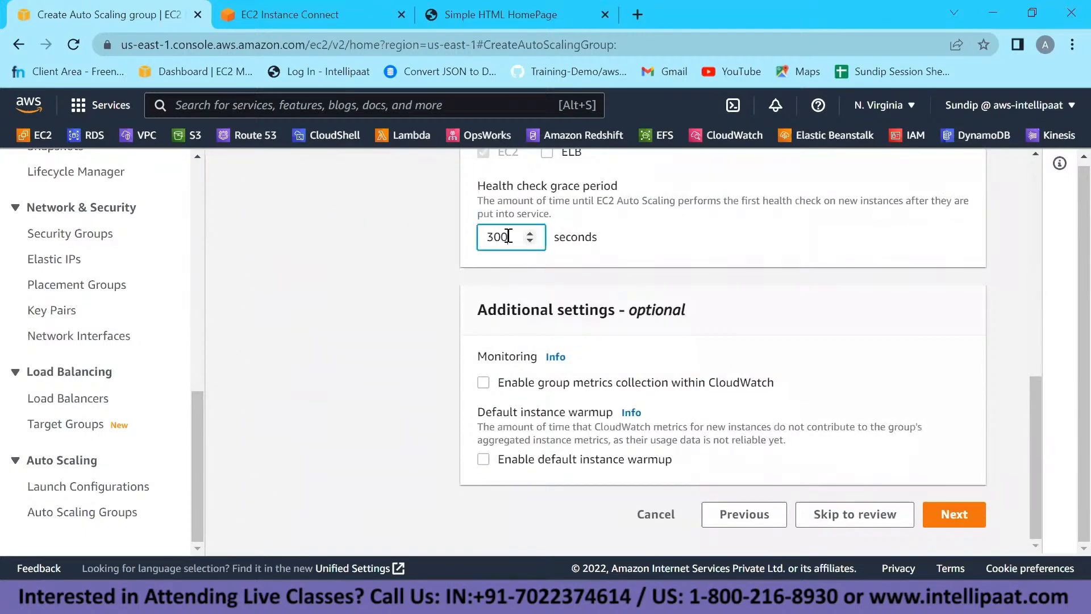
double_click(507, 236)
type("60")
scroll(509, 237, "up", 2)
left_click(935, 514)
Set the group's desired capacity to 7, minimum capacity to 5 and maximum capacity to 10.
scroll(554, 446, "down", 3)
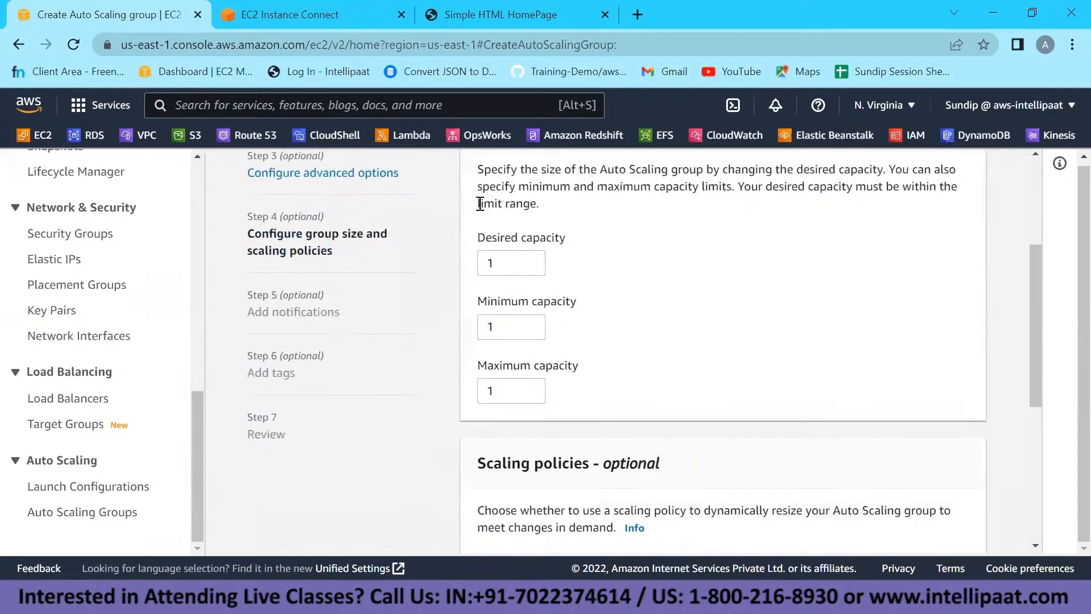
left_click(498, 260)
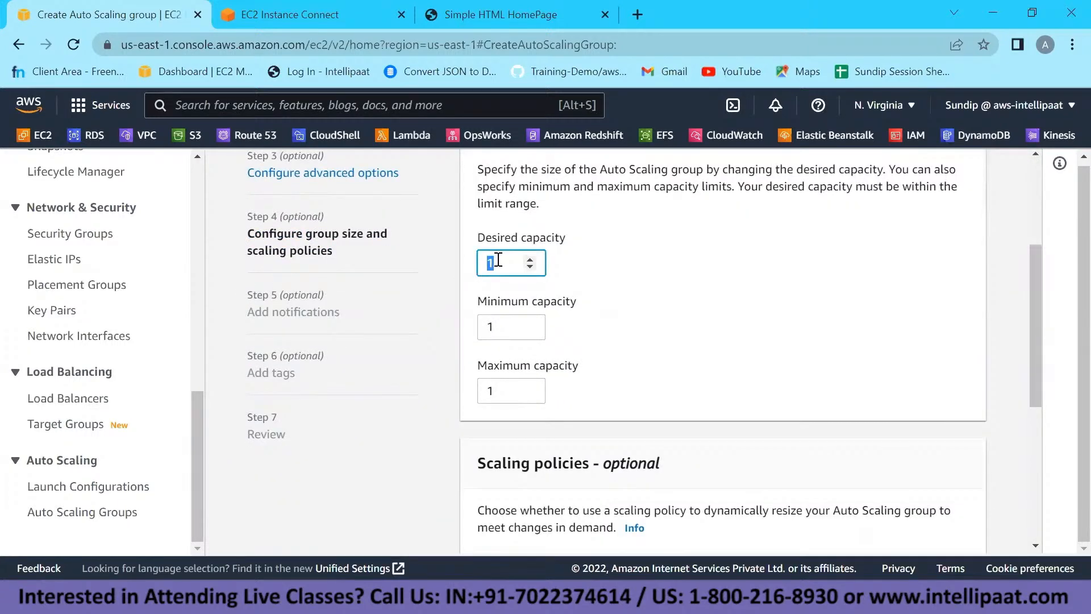
left_click(503, 323)
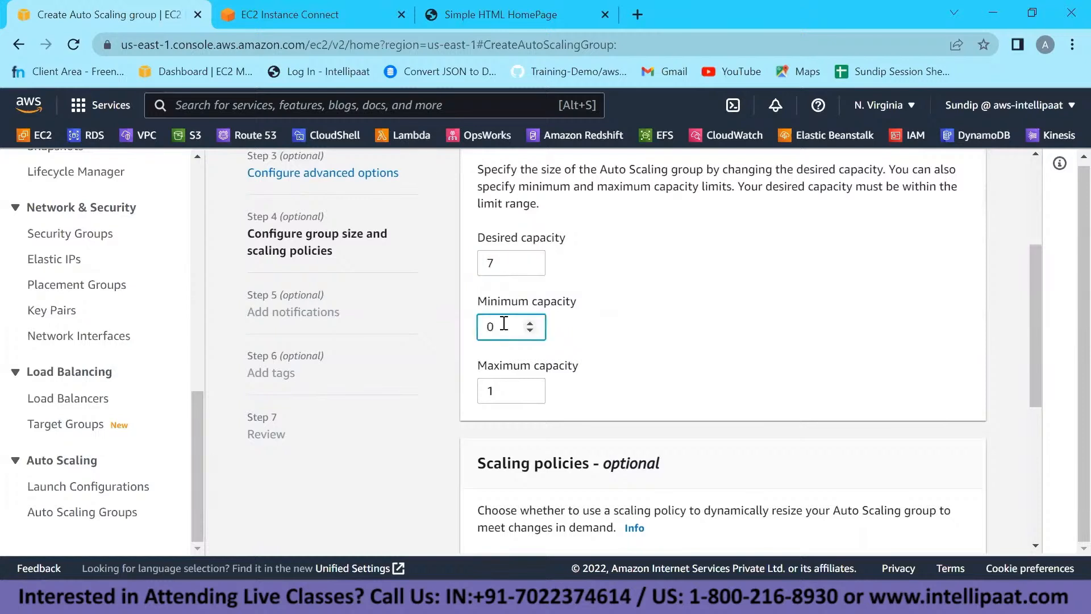
left_click(510, 391)
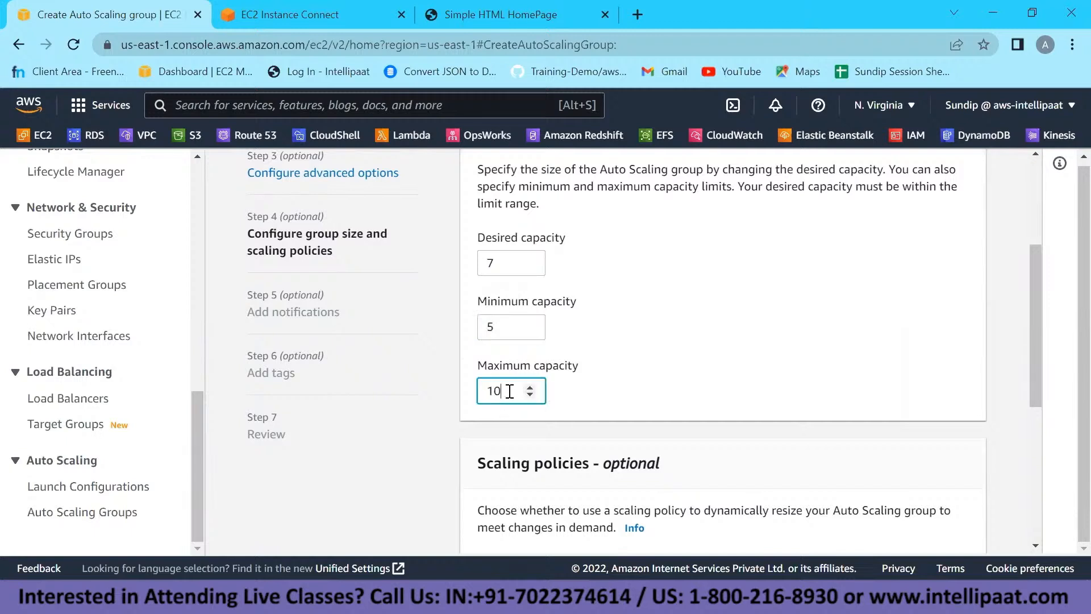
left_click(605, 392)
Keep the scaling policy at None and proceed past the notifications page without adding any.
scroll(588, 381, "down", 5)
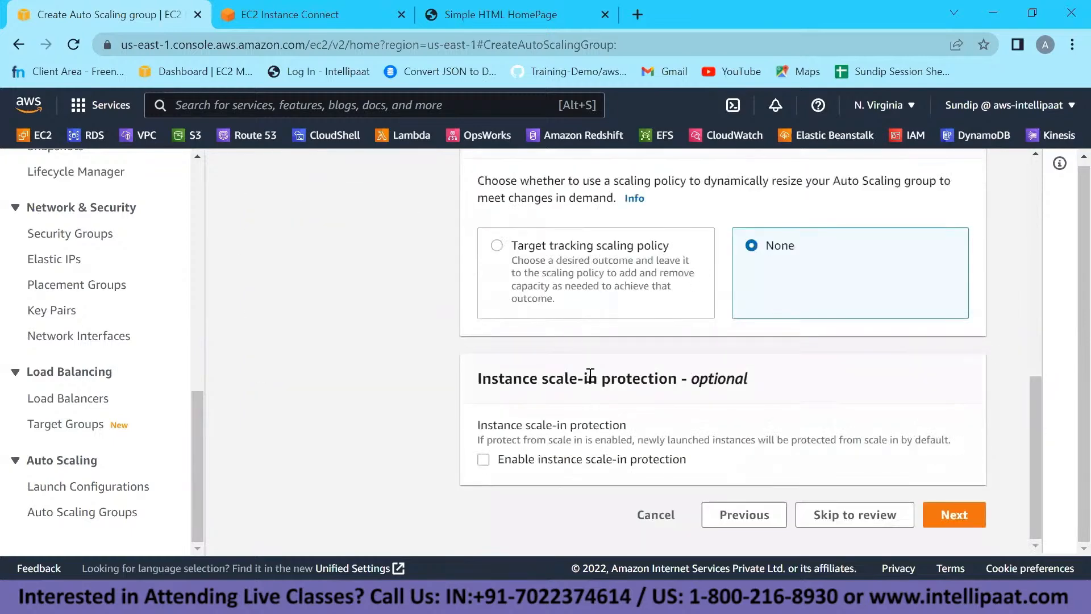
left_click(954, 514)
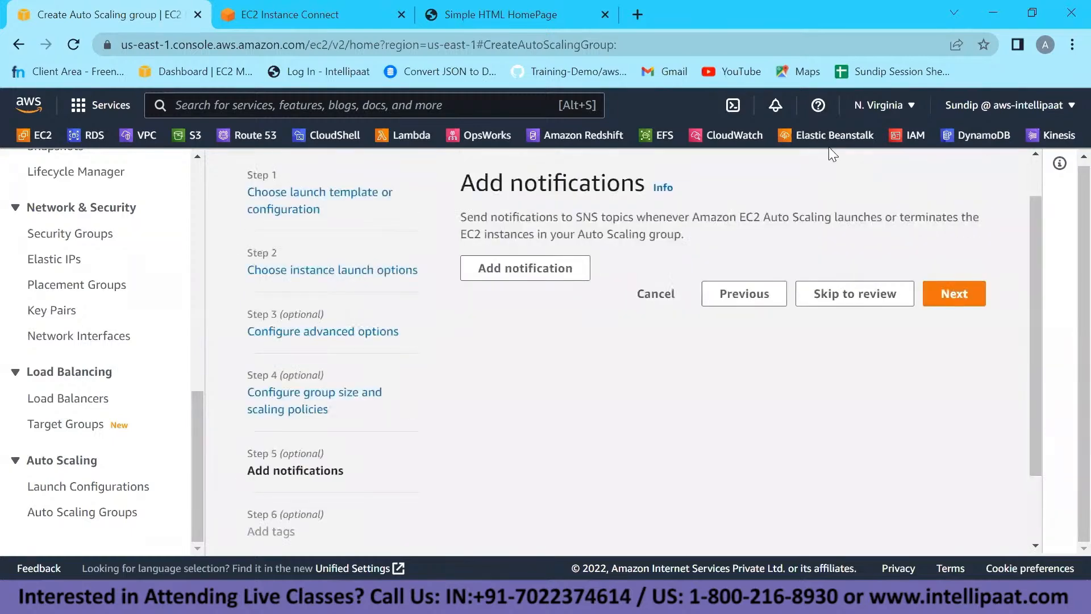
left_click(945, 295)
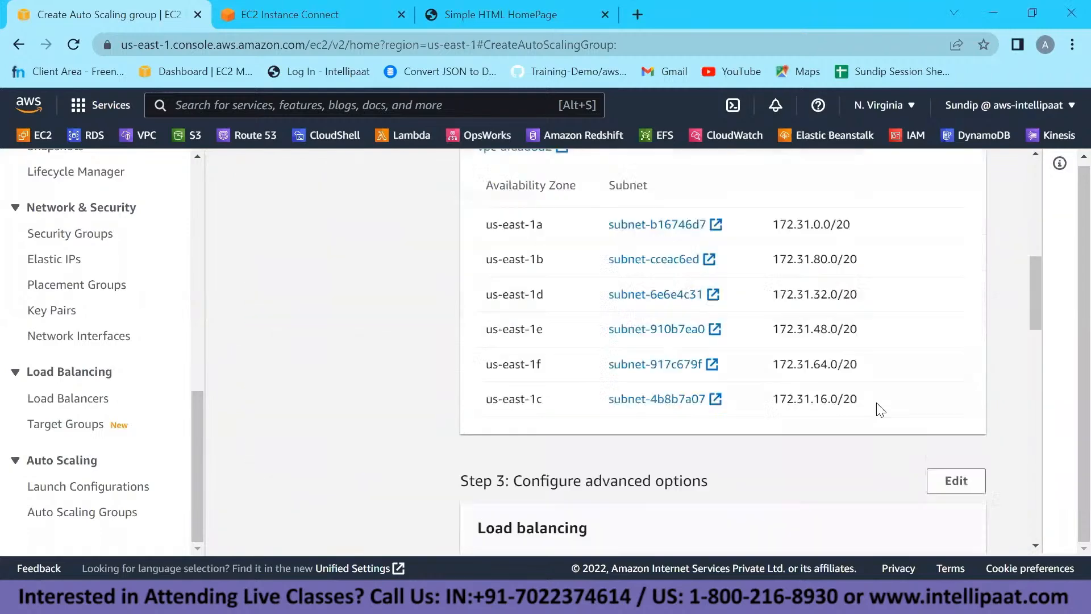
Review the Auto Scaling group's configuration summary and create the group.
scroll(878, 409, "down", 10)
scroll(879, 410, "up", 6)
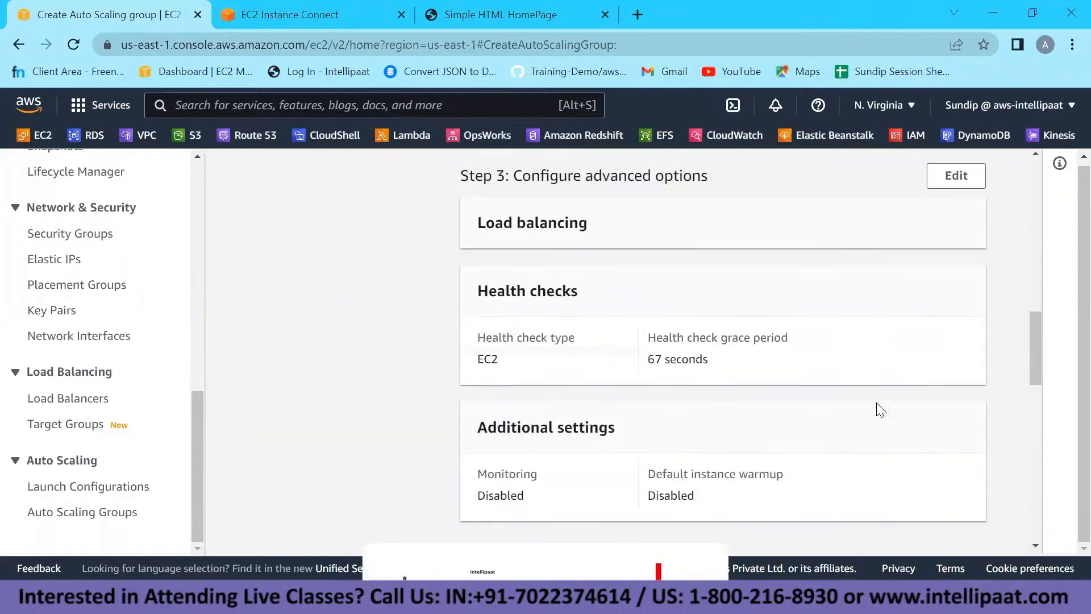
scroll(884, 432, "down", 10)
left_click(892, 495)
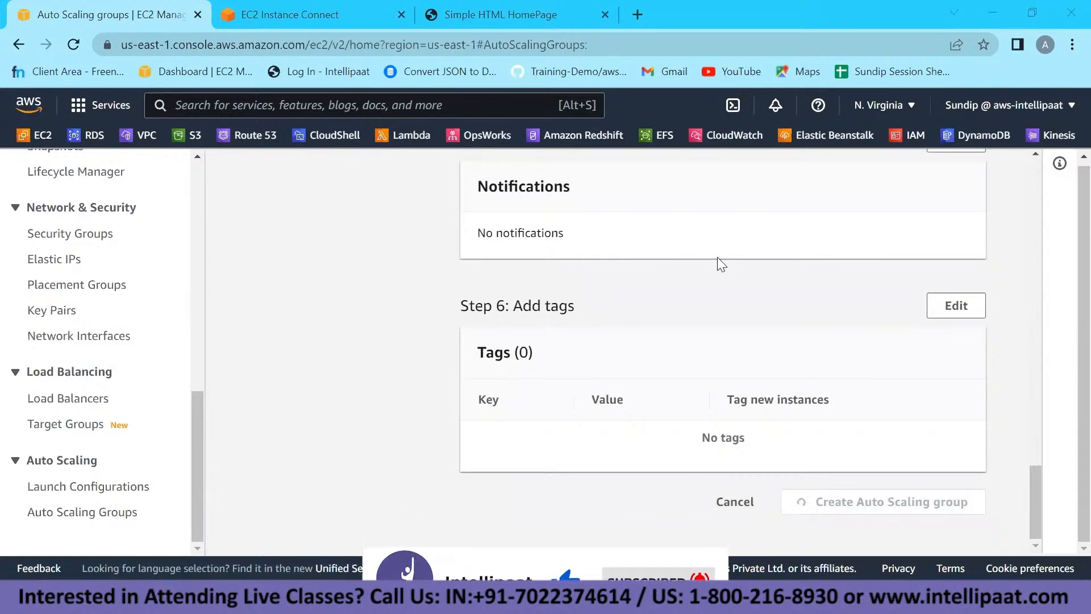
Check the instances, status and capacity limits of the groups in the Auto Scaling groups list.
scroll(539, 398, "right", 2)
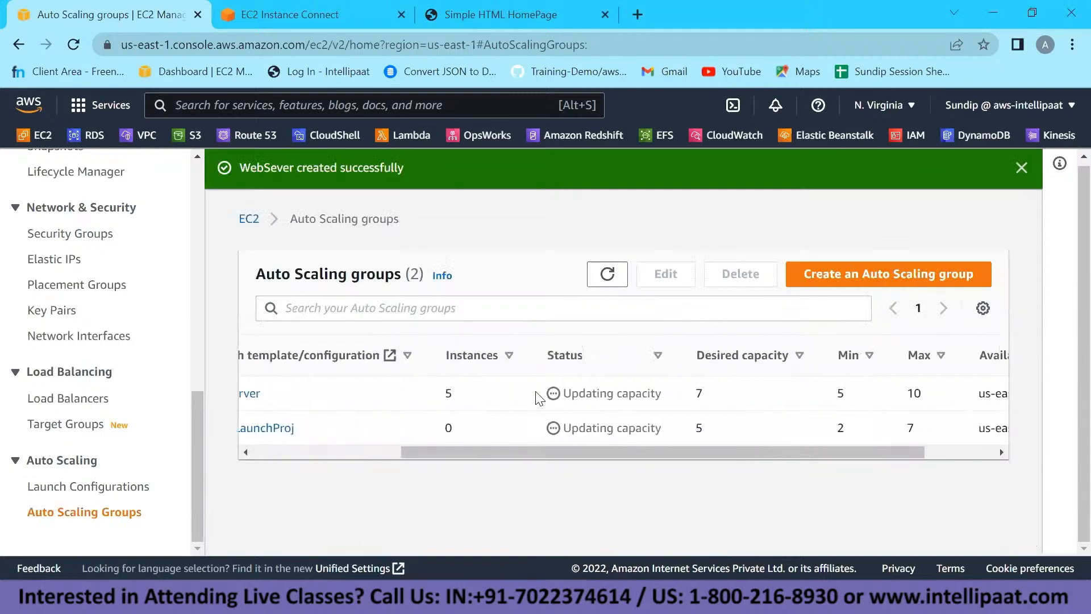
scroll(487, 407, "left", 5)
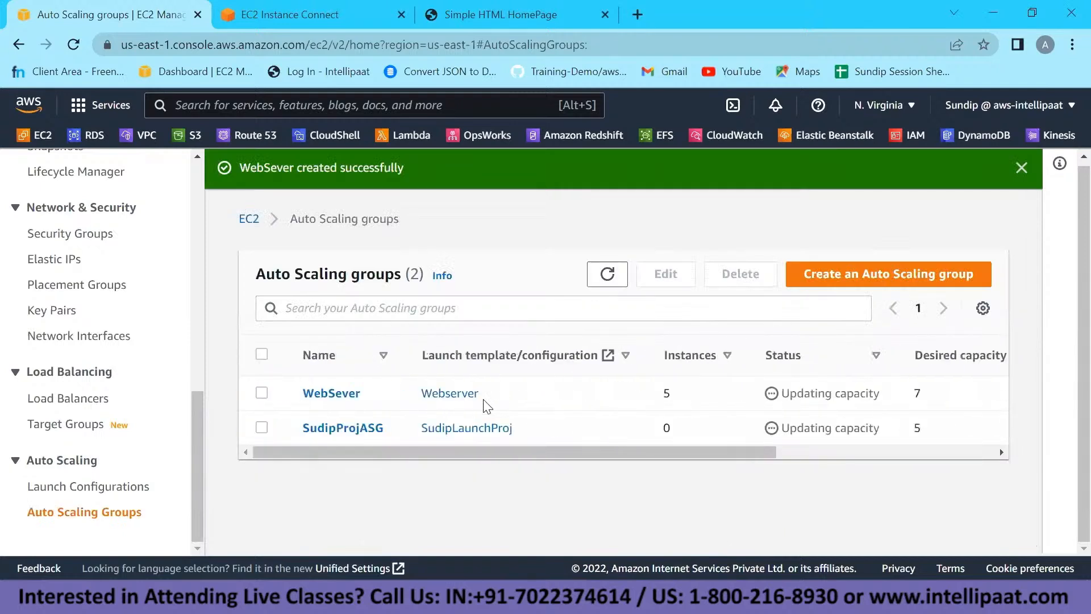
scroll(711, 410, "right", 6)
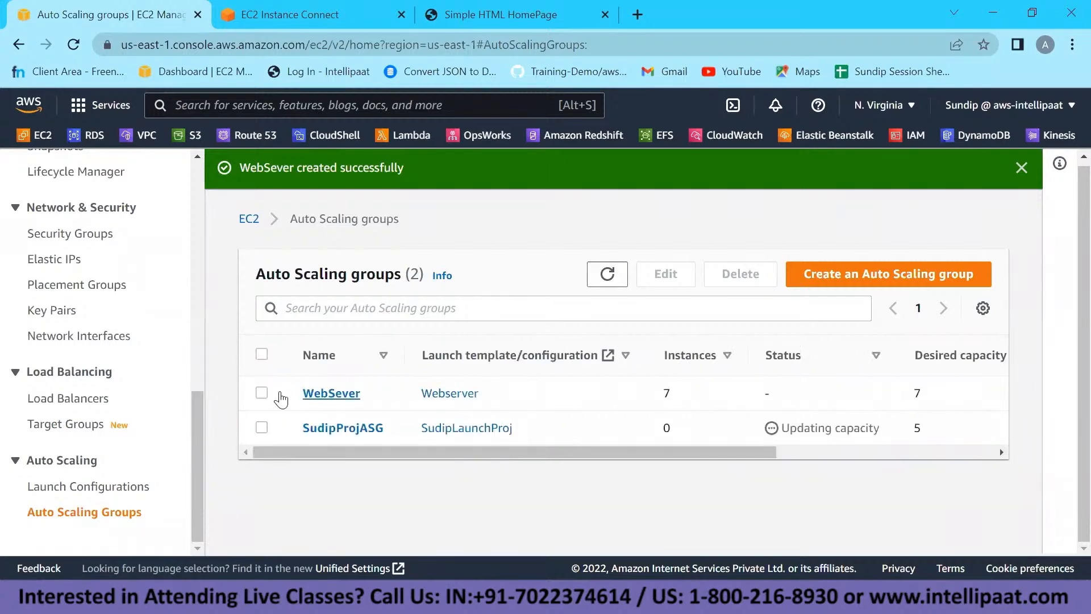
Open the WebSever group's activity history, examine the instance launch entries, and refresh the group list.
left_click(262, 393)
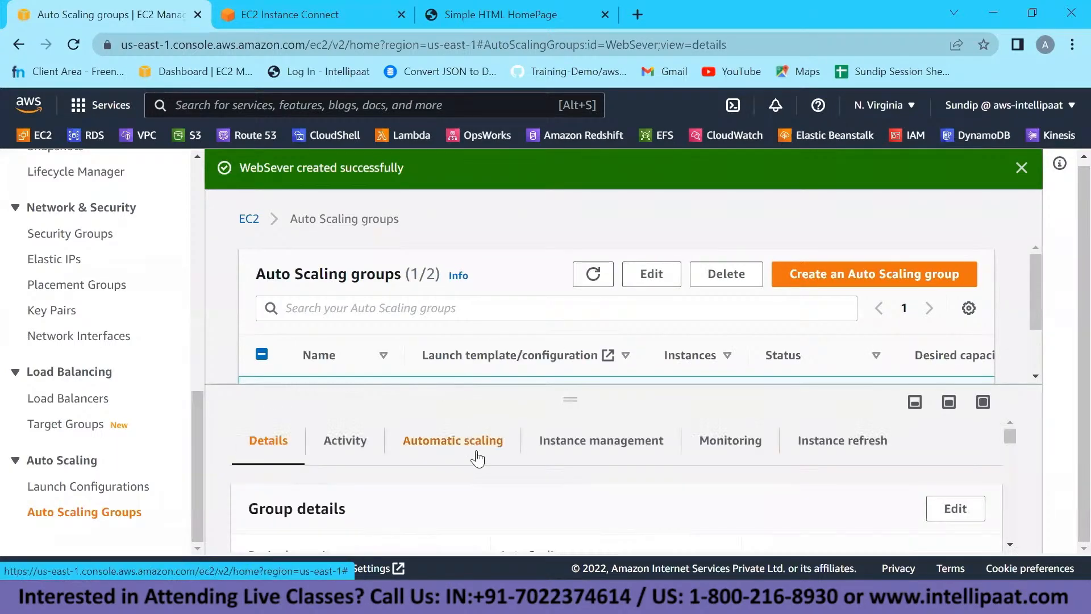
left_click(352, 450)
scroll(450, 492, "down", 3)
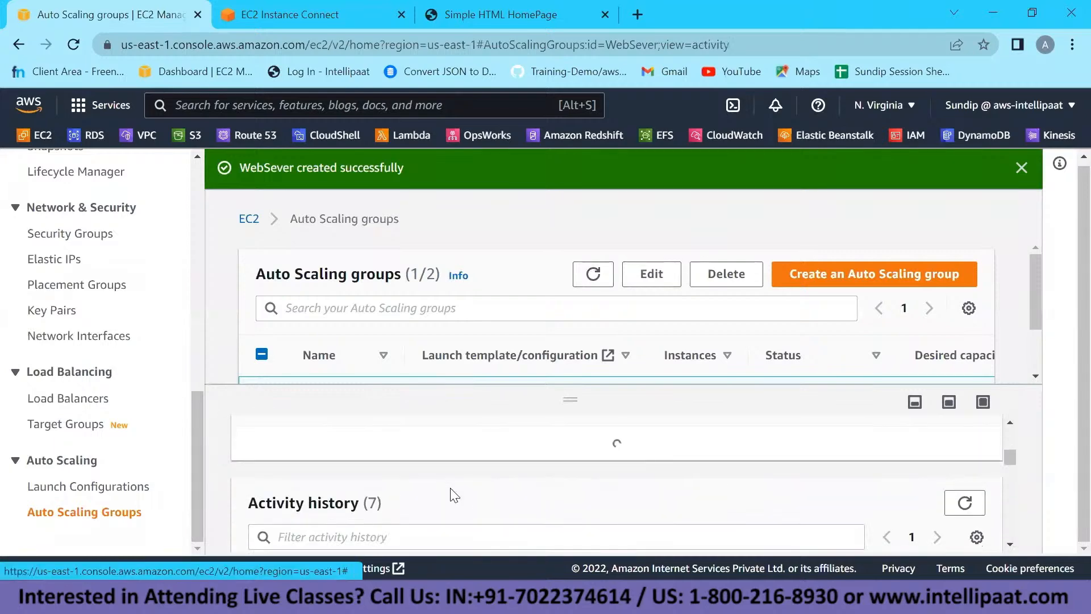
scroll(451, 493, "down", 5)
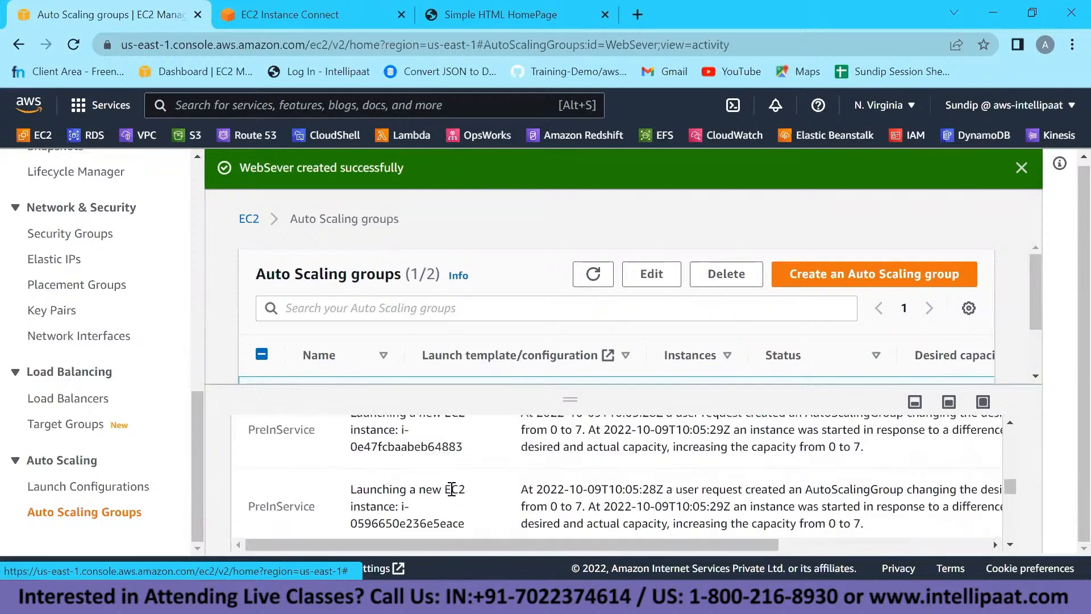
scroll(378, 462, "up", 1)
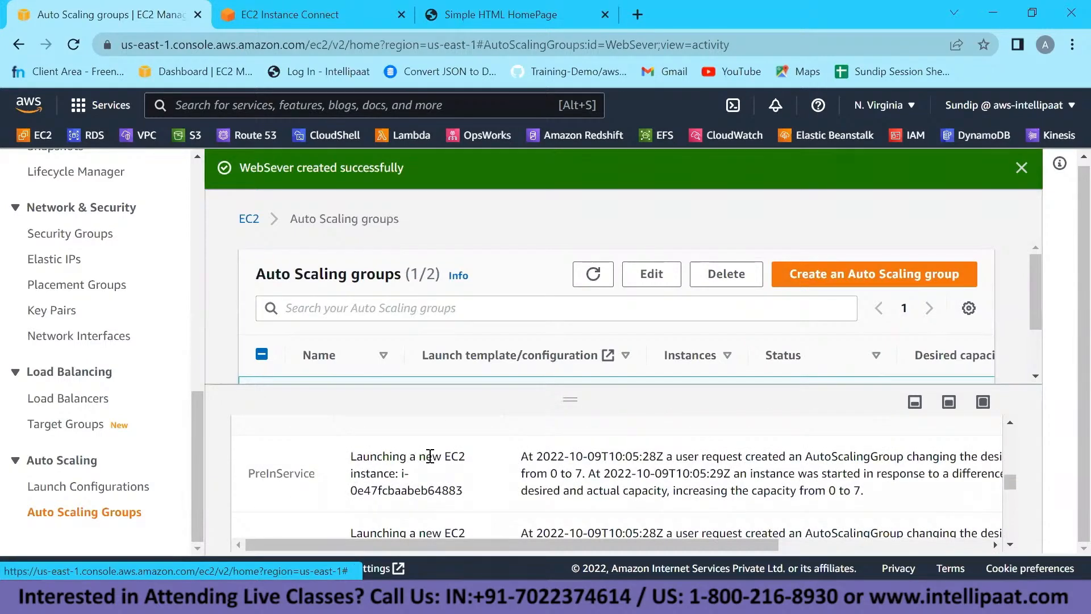
scroll(428, 453, "up", 3)
scroll(429, 462, "up", 3)
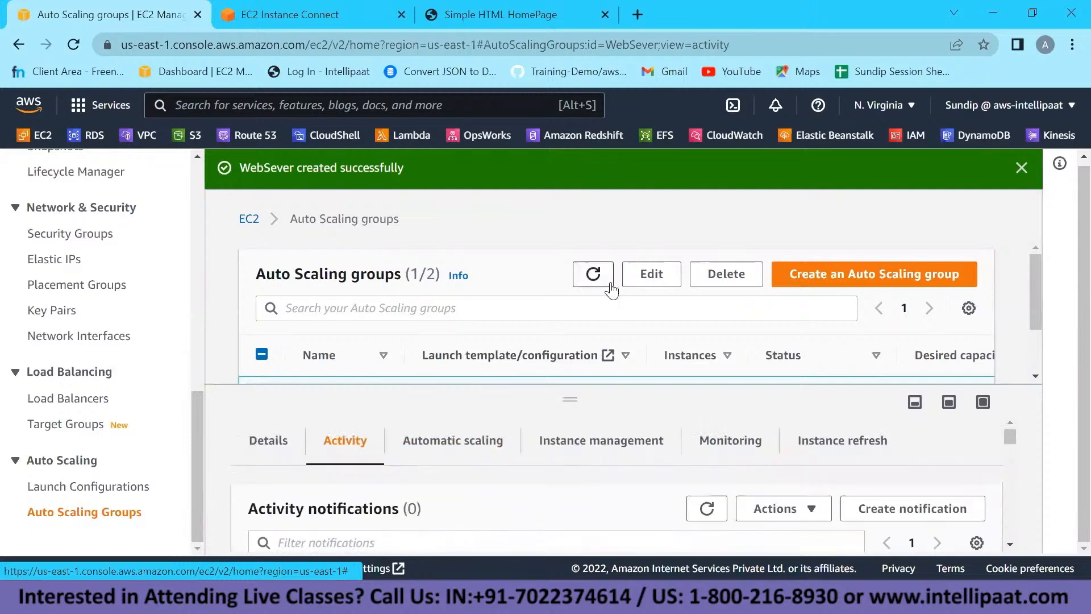
left_click(593, 274)
Open the EC2 Instances list and examine the new instances' states, Availability Zones, security groups, key names and launch times.
scroll(97, 318, "up", 8)
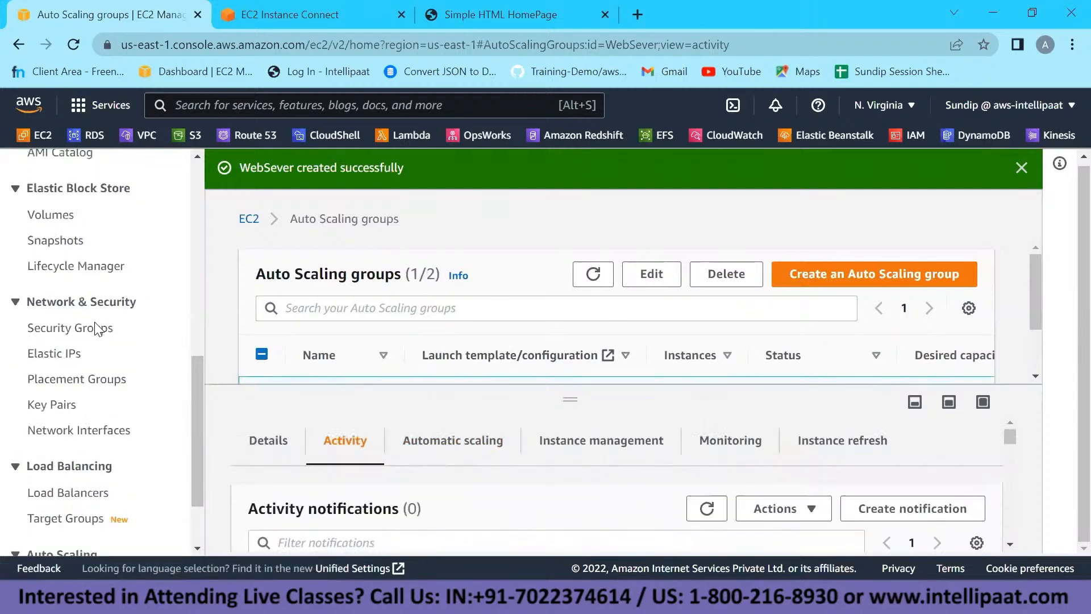
left_click(57, 379)
scroll(364, 306, "down", 5)
scroll(365, 307, "up", 1)
scroll(364, 307, "down", 3)
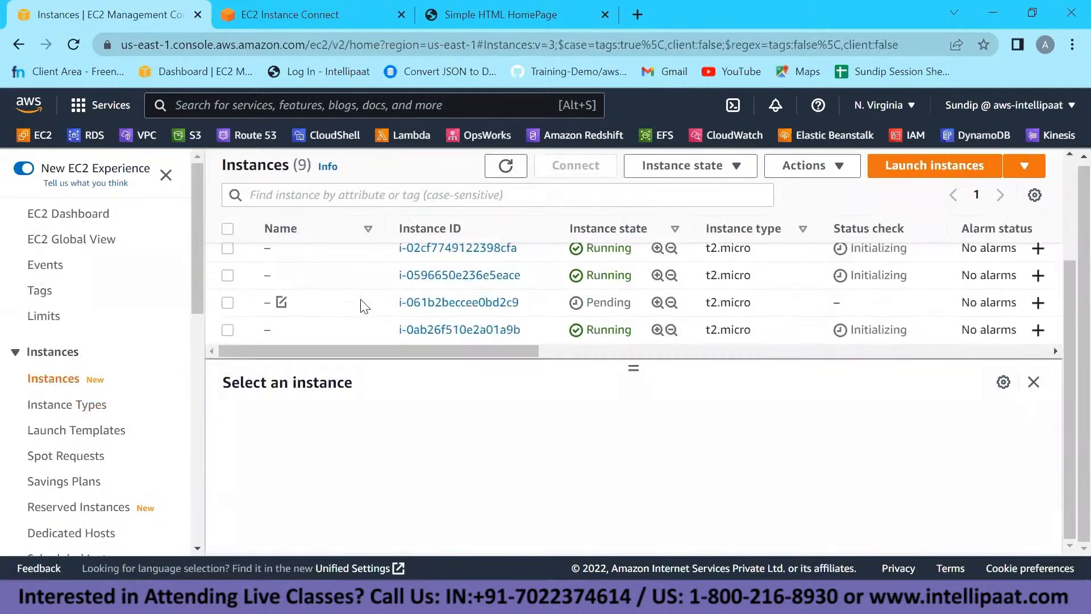
scroll(364, 305, "right", 8)
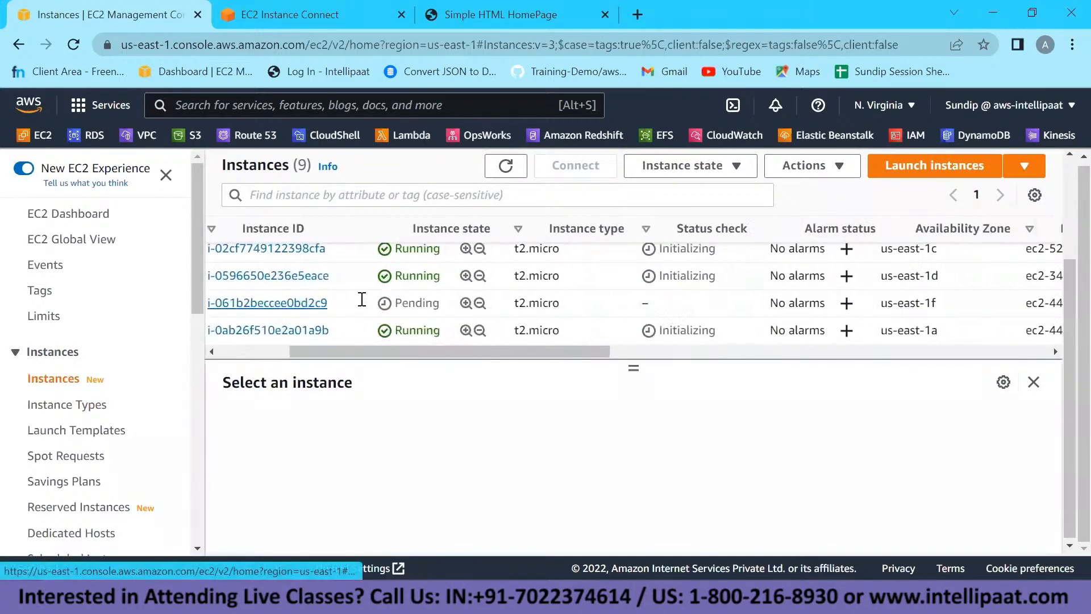
scroll(362, 299, "right", 10)
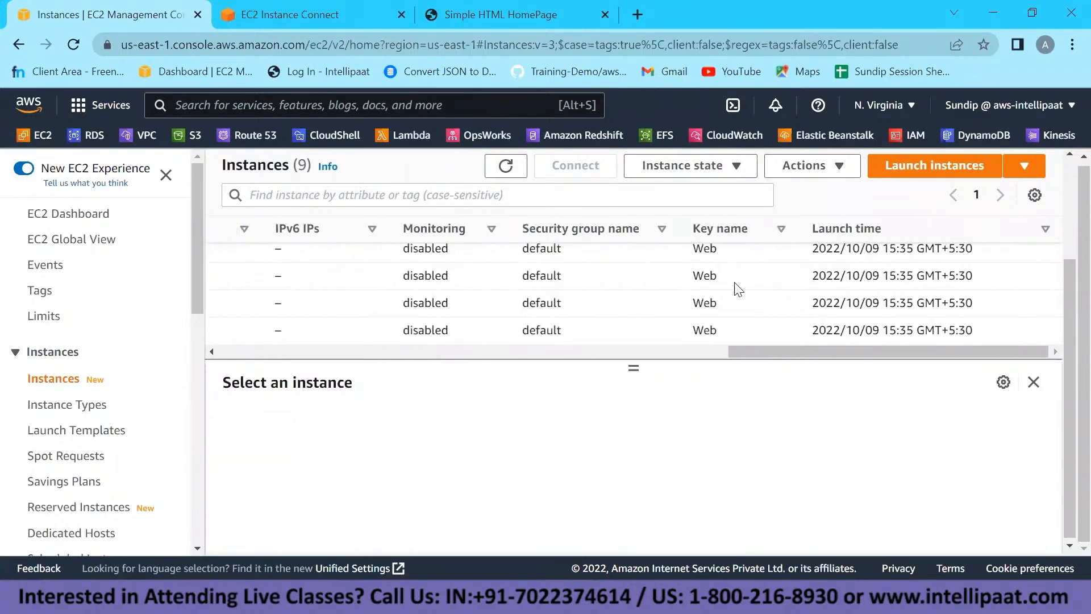
scroll(545, 316, "left", 15)
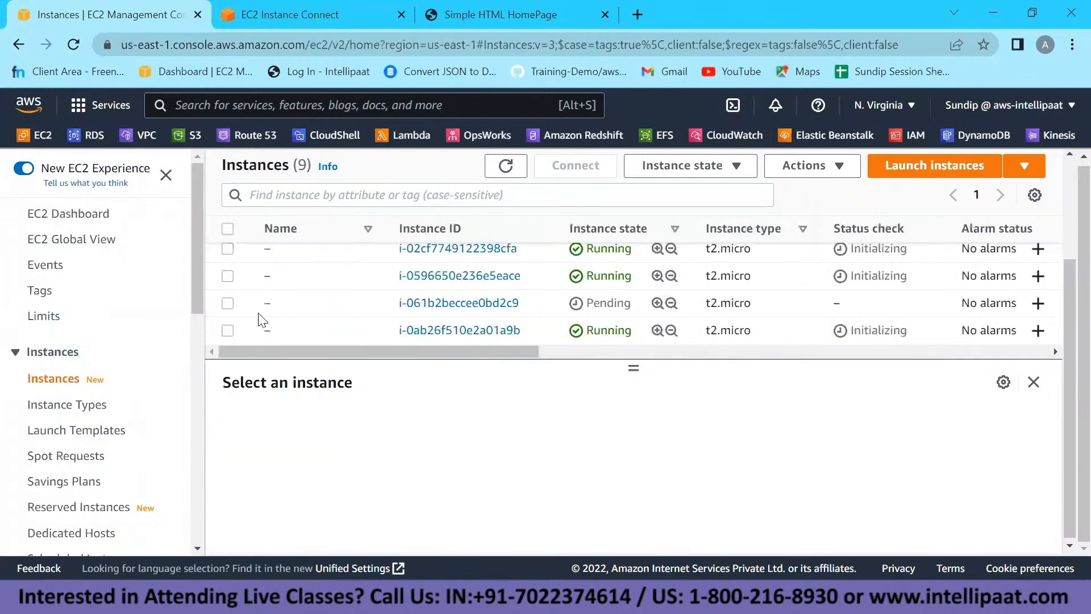
scroll(258, 314, "up", 3)
right_click(259, 313)
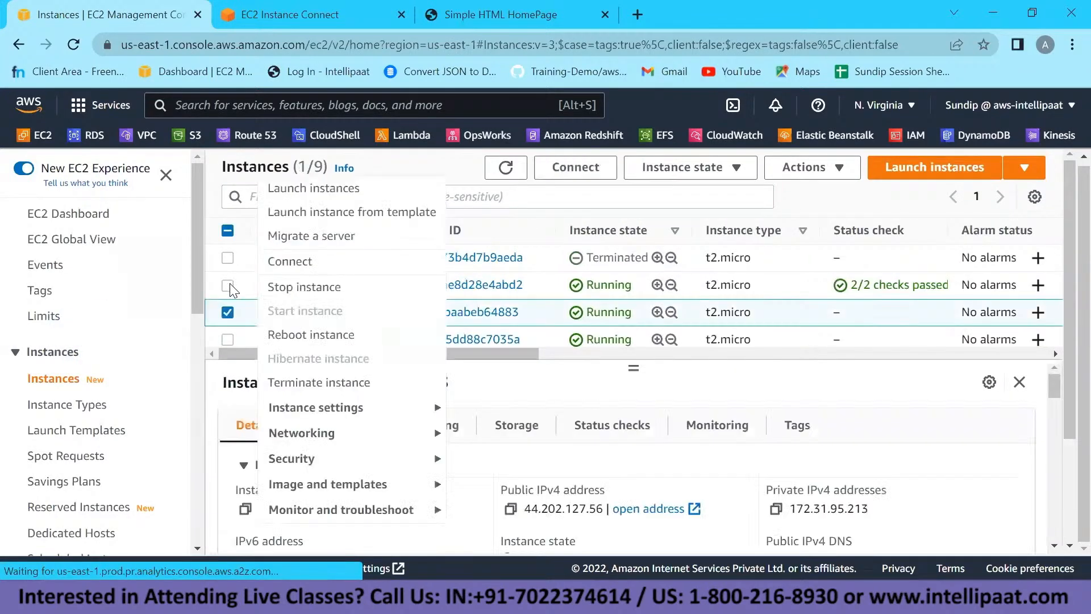
left_click(228, 312)
left_click(228, 312)
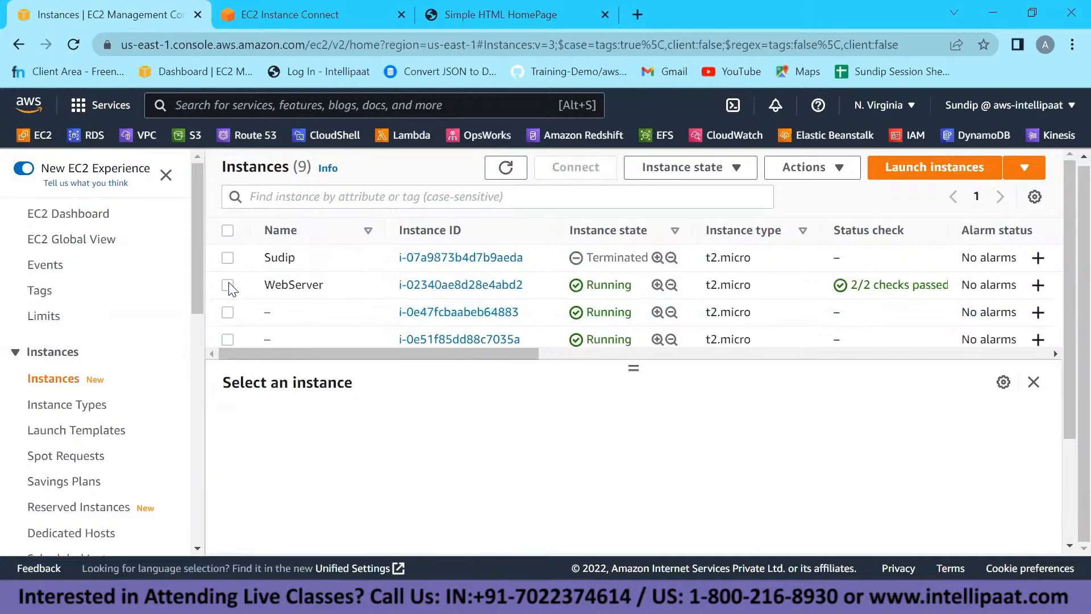
Terminate the original WebServer instance and refresh the instance list.
left_click(228, 284)
left_click(690, 167)
left_click(725, 262)
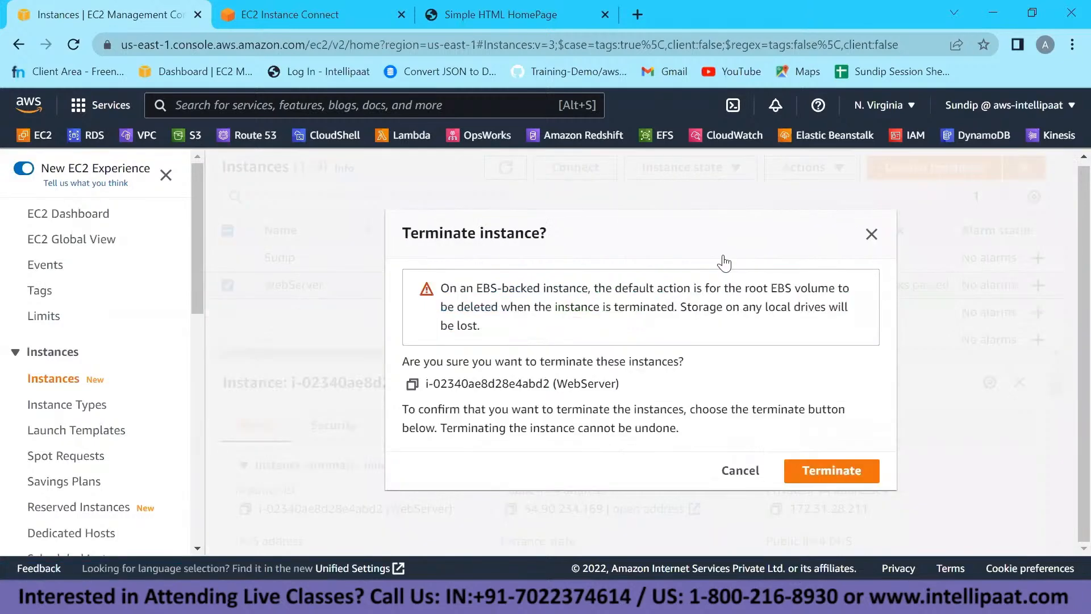
left_click(817, 479)
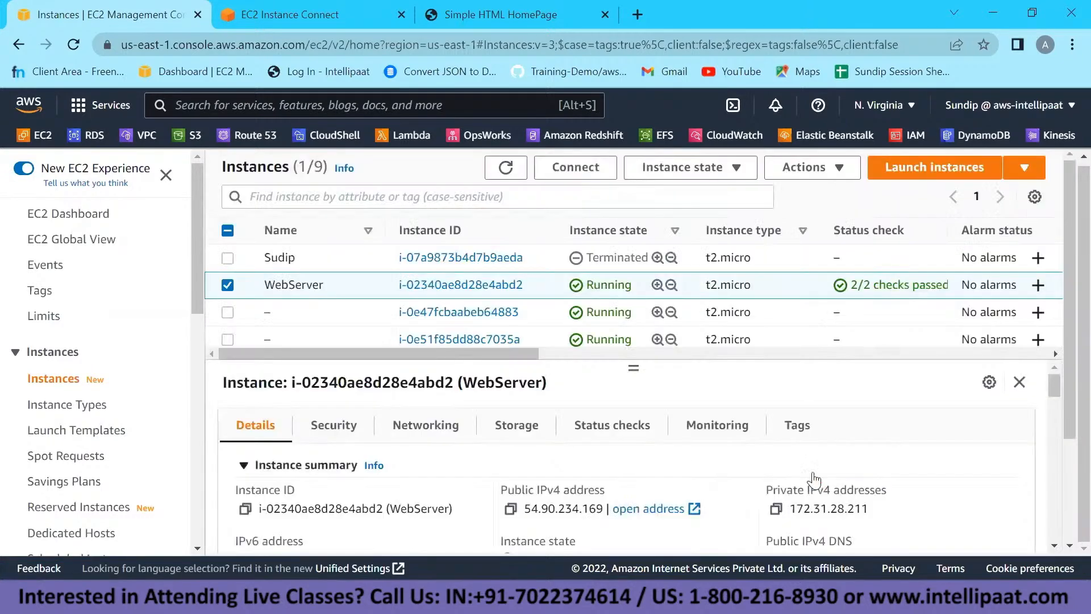
left_click(506, 210)
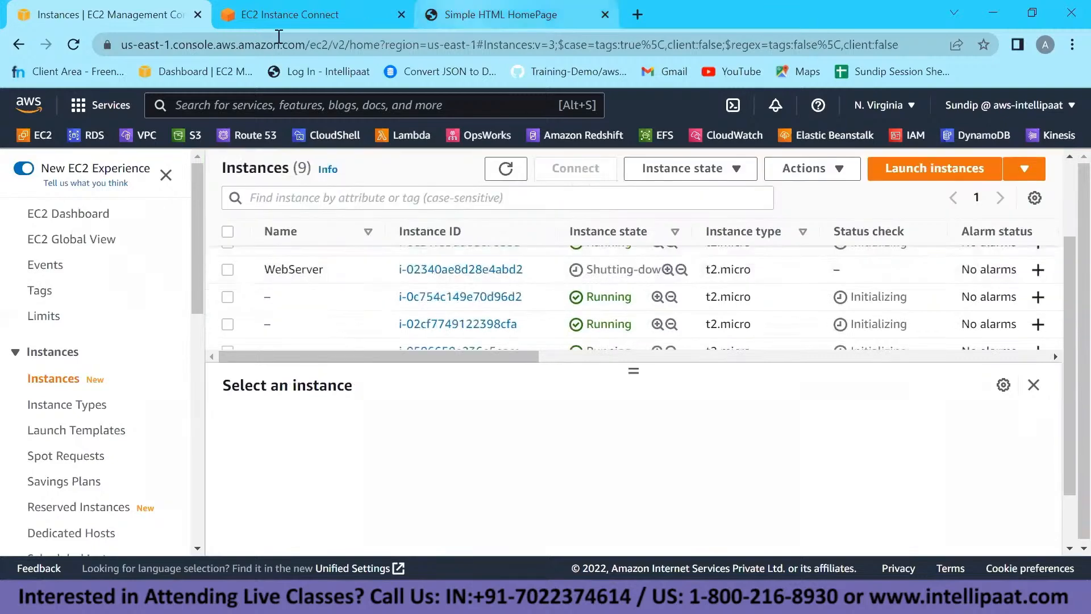
Reload the terminated instance's website at 54.90.234.169, and check its EC2 Instance Connect session.
left_click(468, 14)
left_click(73, 46)
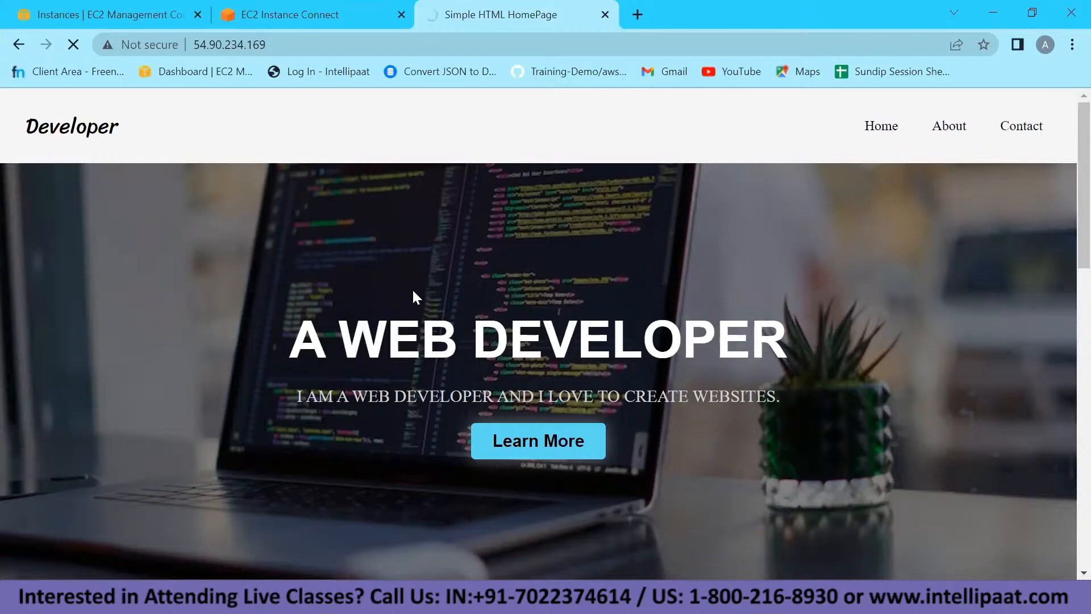
left_click(270, 16)
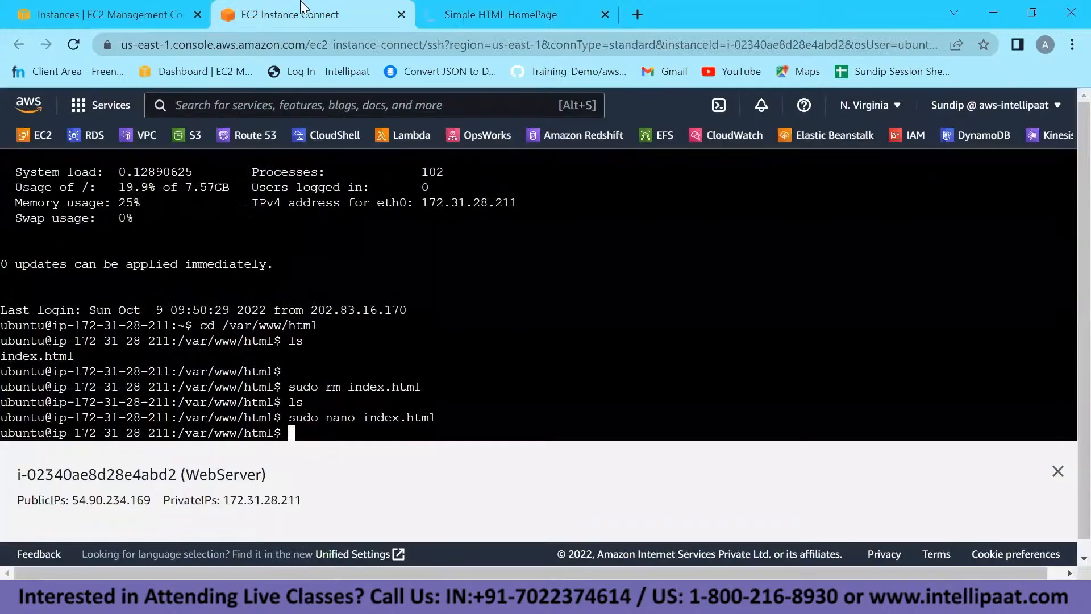
Return to the Instances list and copy the public IPv4 address of instance i-0ab26f510e2a01a9b.
left_click(83, 8)
scroll(284, 318, "up", 2)
scroll(287, 325, "down", 2)
scroll(287, 325, "down", 2)
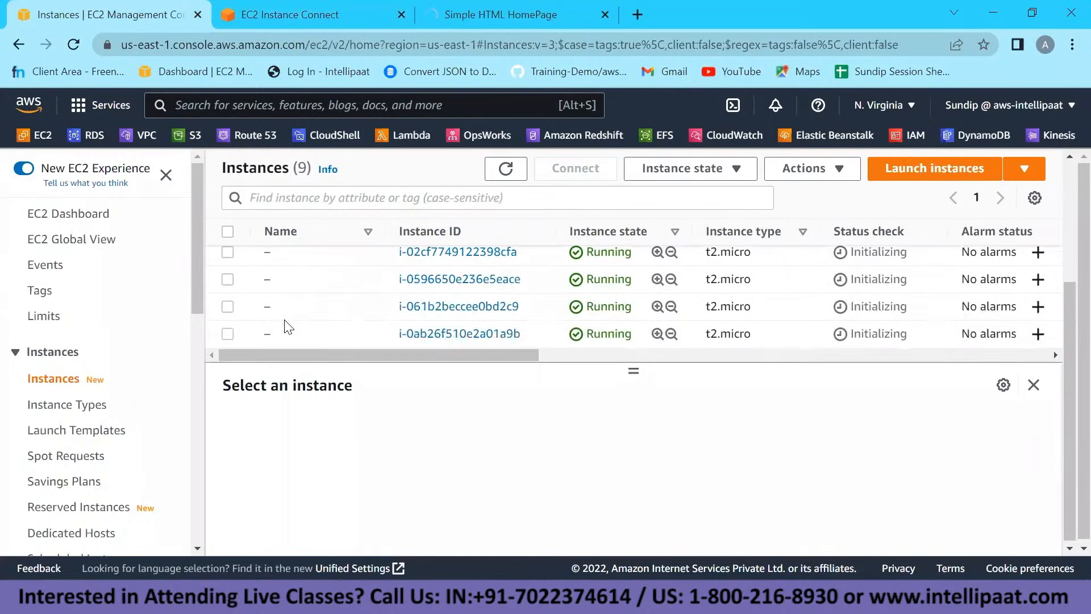
left_click(228, 333)
scroll(550, 472, "down", 1)
left_click(509, 436)
Check the original site's page, and load the copied address 44.201.28.66 in a new browser tab.
left_click(500, 14)
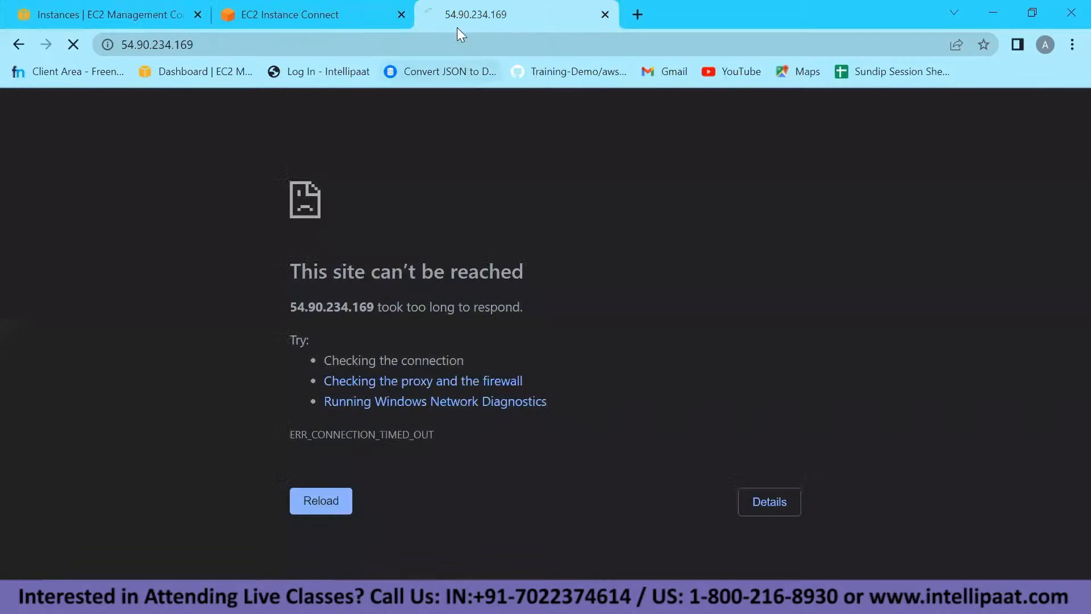
left_click(638, 14)
left_click(613, 37)
key("ctrl+v")
key("Return")
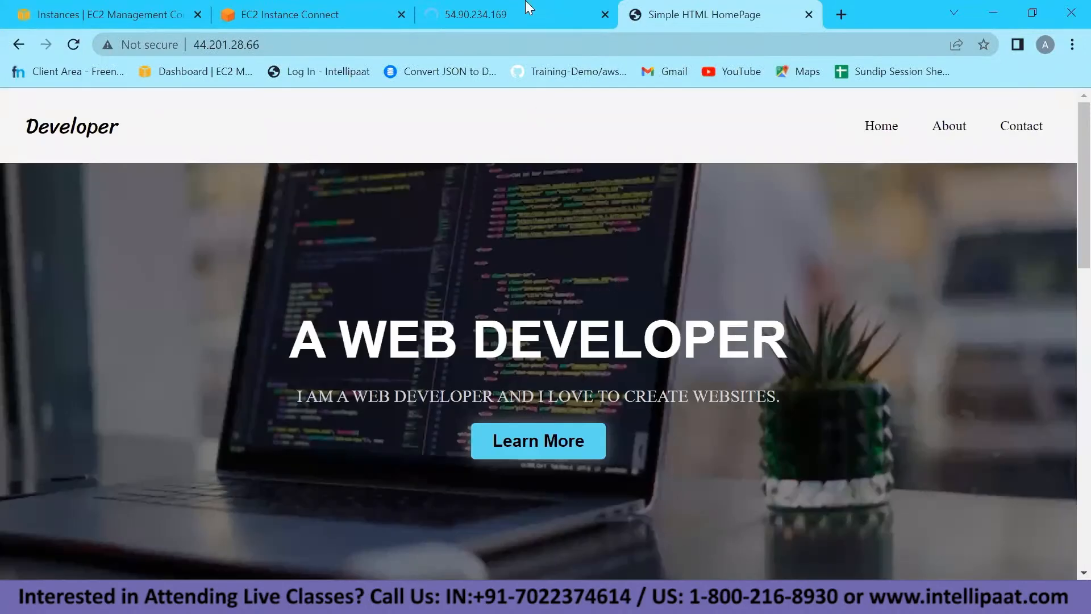
left_click(139, 11)
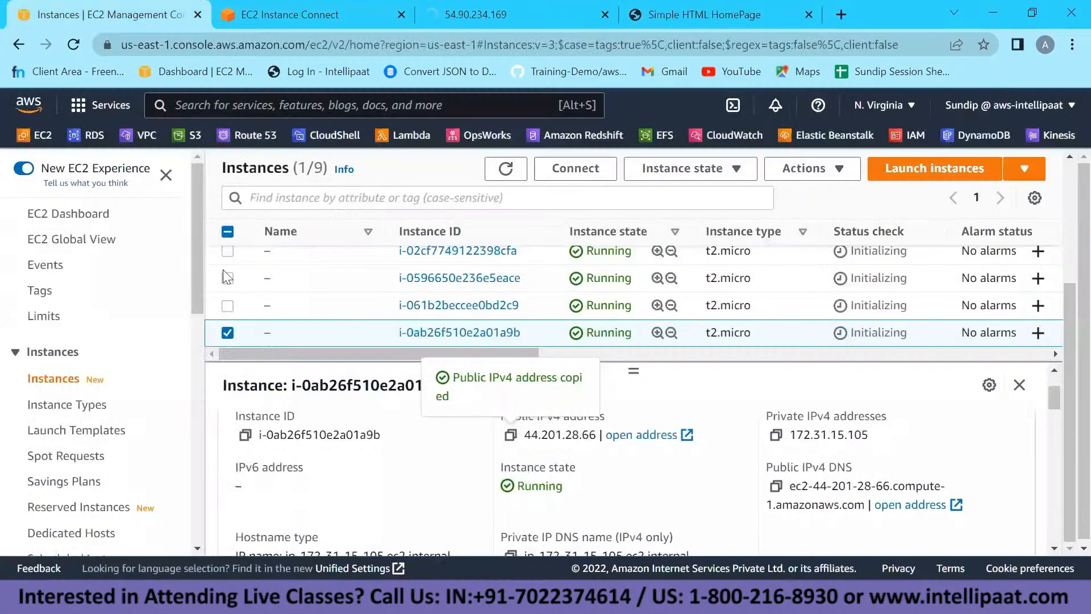
left_click(315, 260)
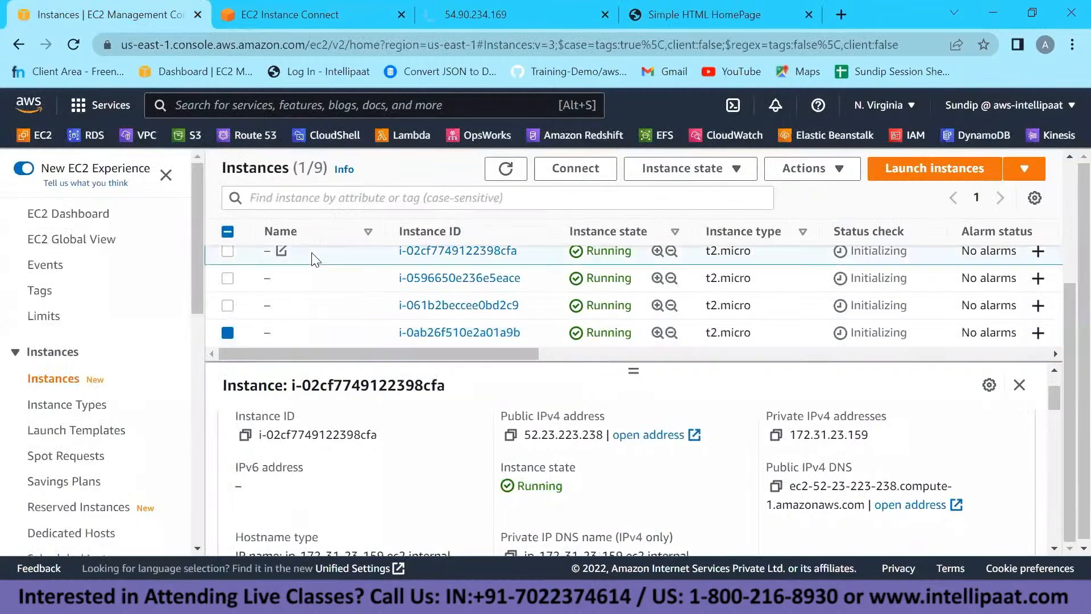
left_click(510, 436)
left_click(840, 15)
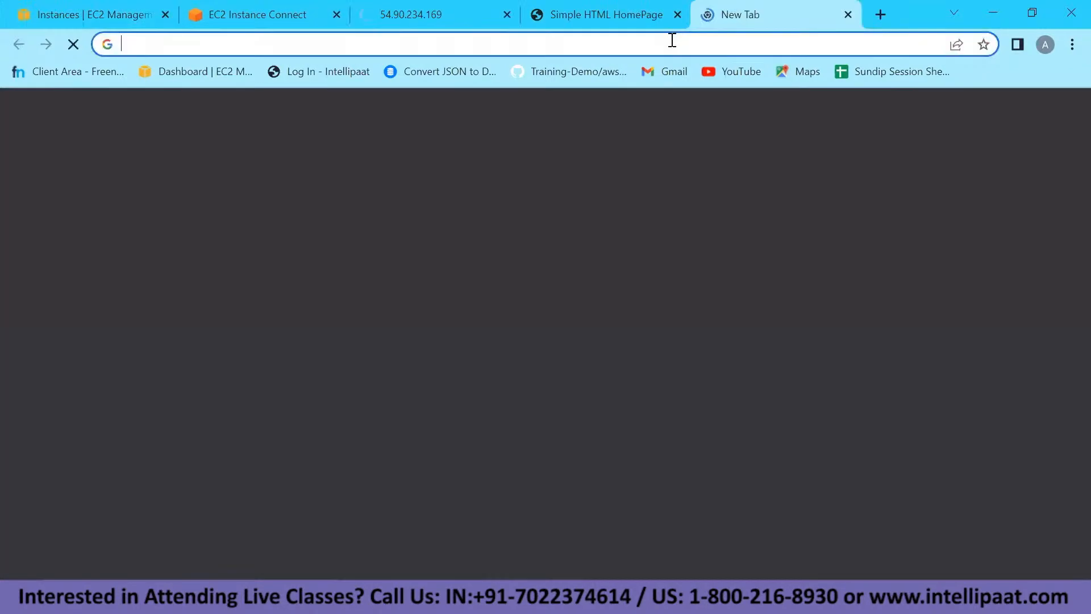
key("ctrl+v")
key("Return")
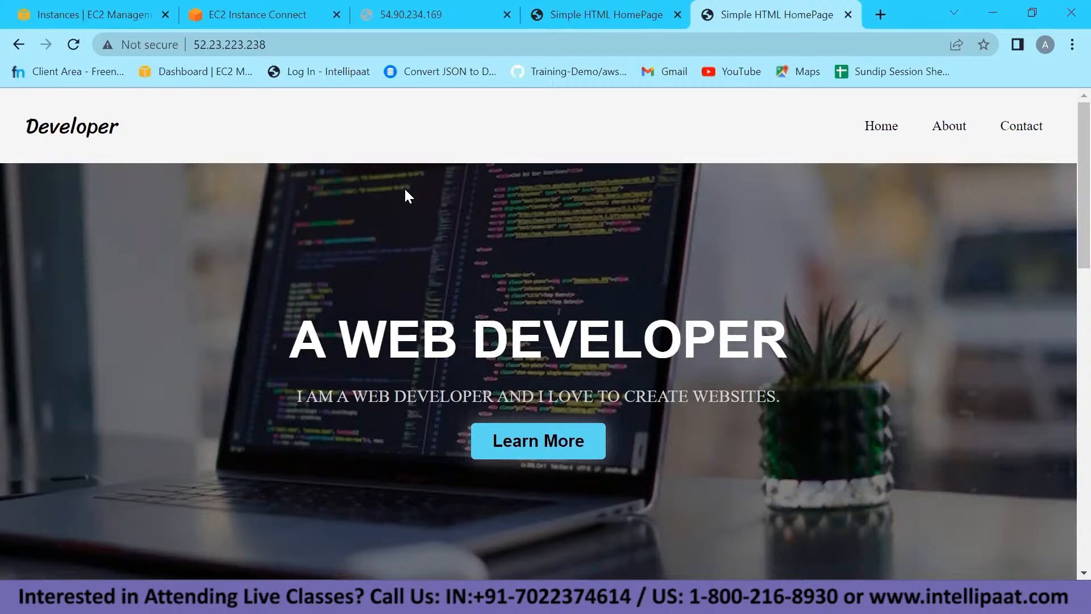
Terminate instance i-0c754c149e70d96d2 from the Instances list and refresh the list.
left_click(93, 15)
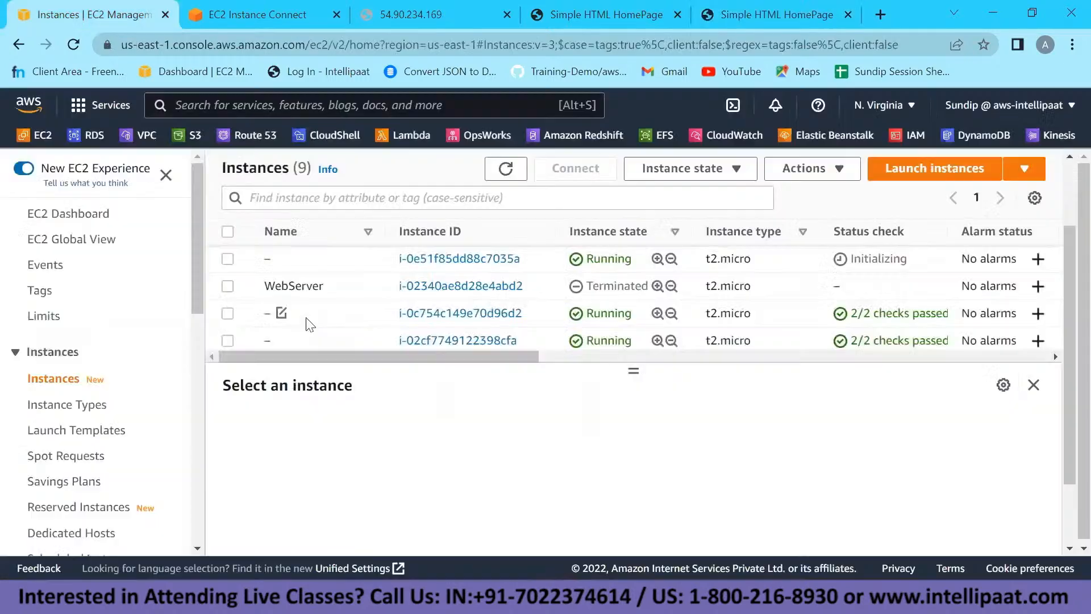
left_click(227, 314)
left_click(686, 169)
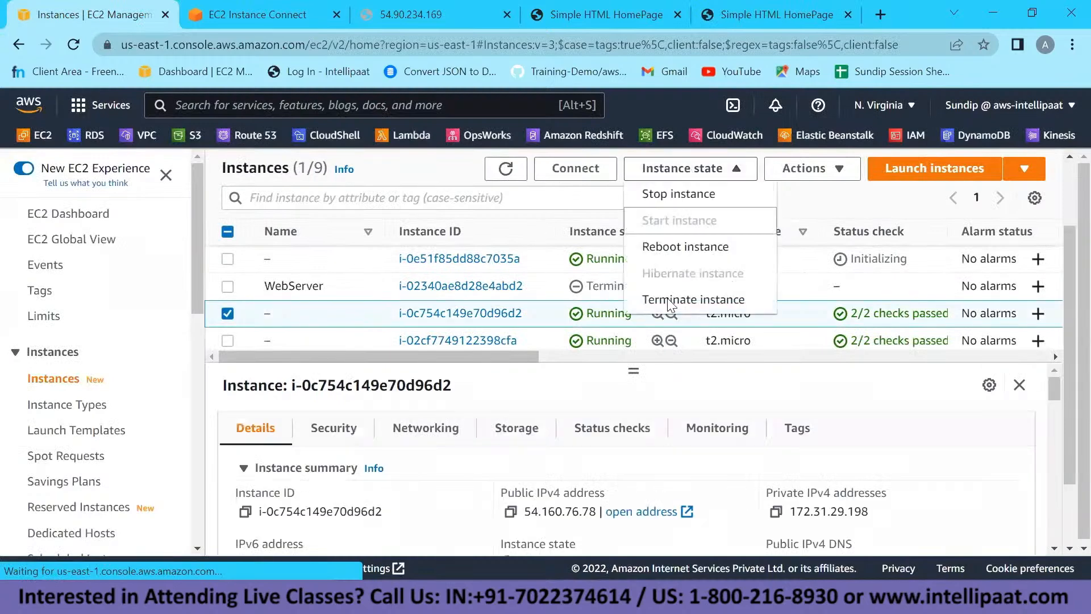
left_click(670, 300)
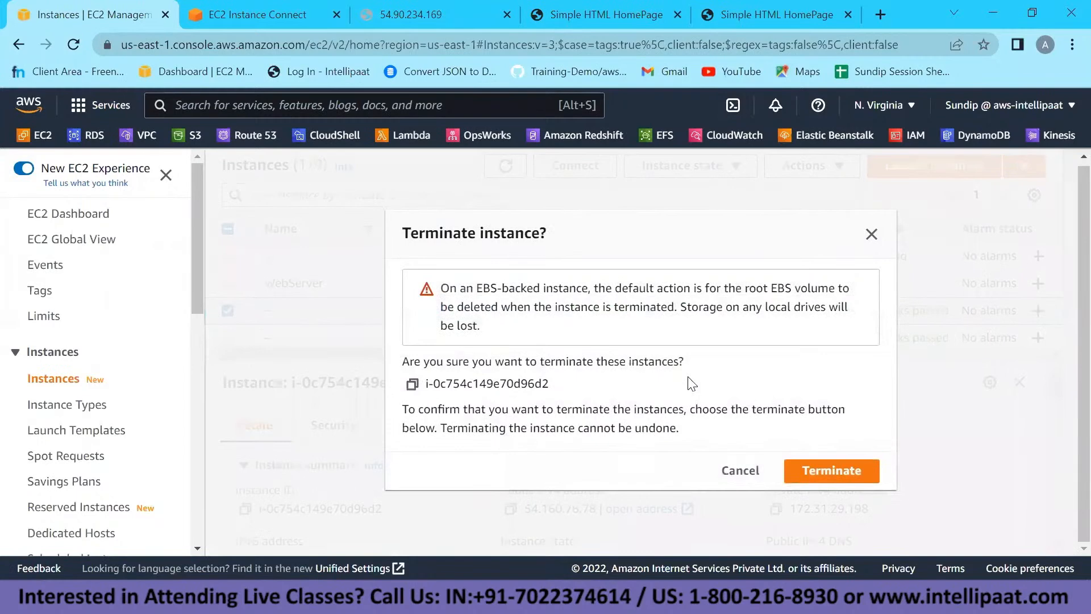
left_click(833, 472)
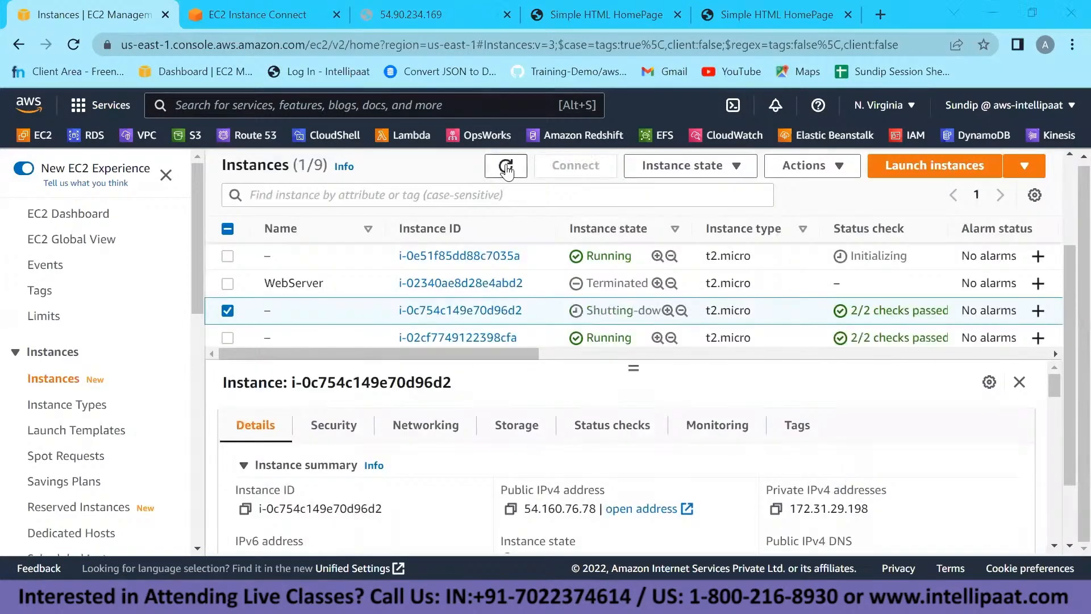
left_click(507, 167)
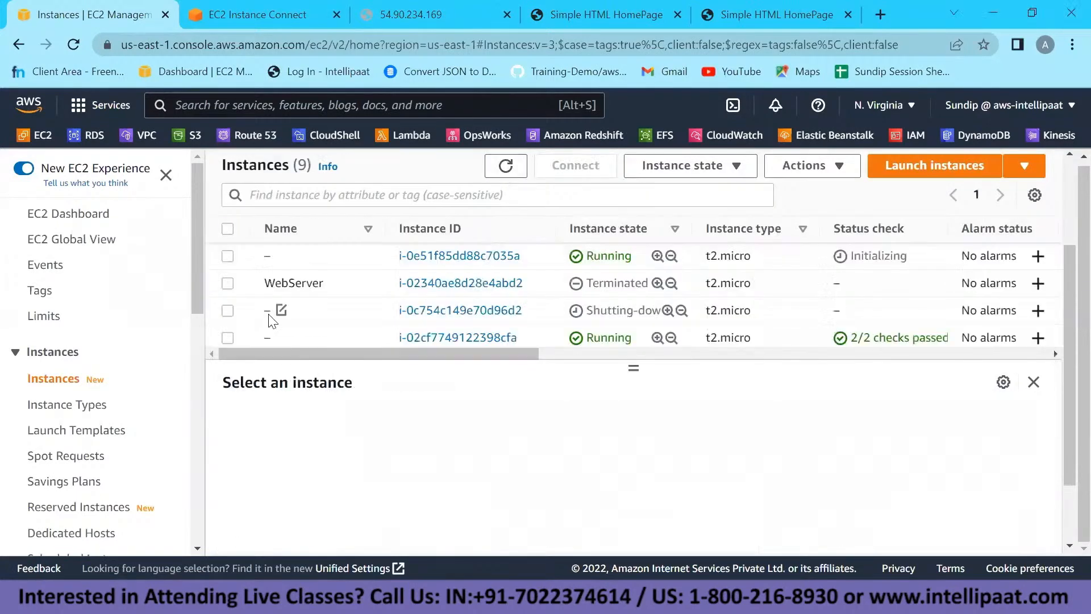
left_click(270, 337)
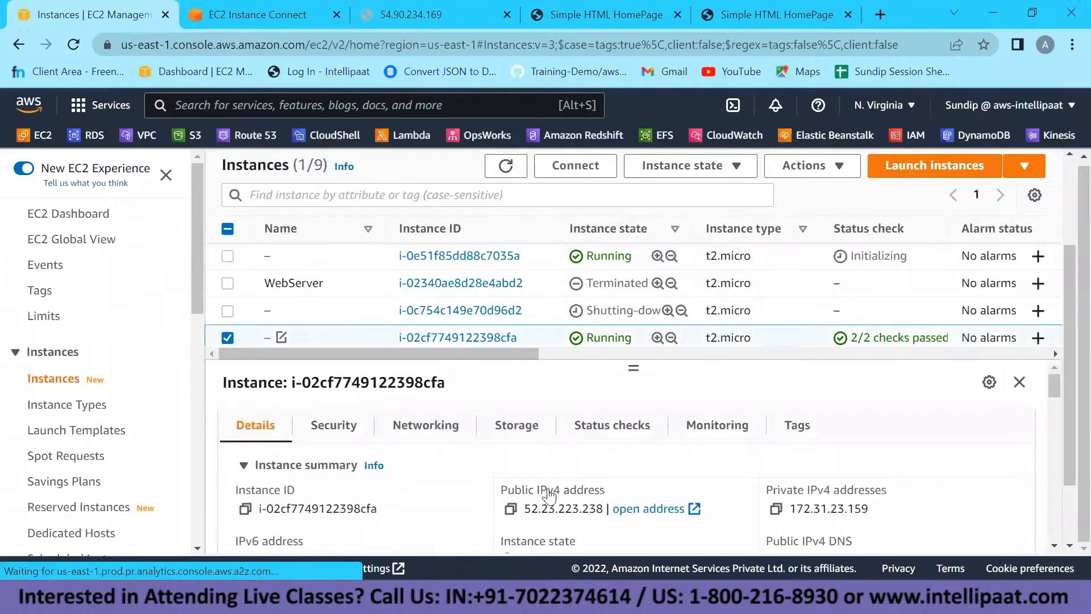
left_click(510, 508)
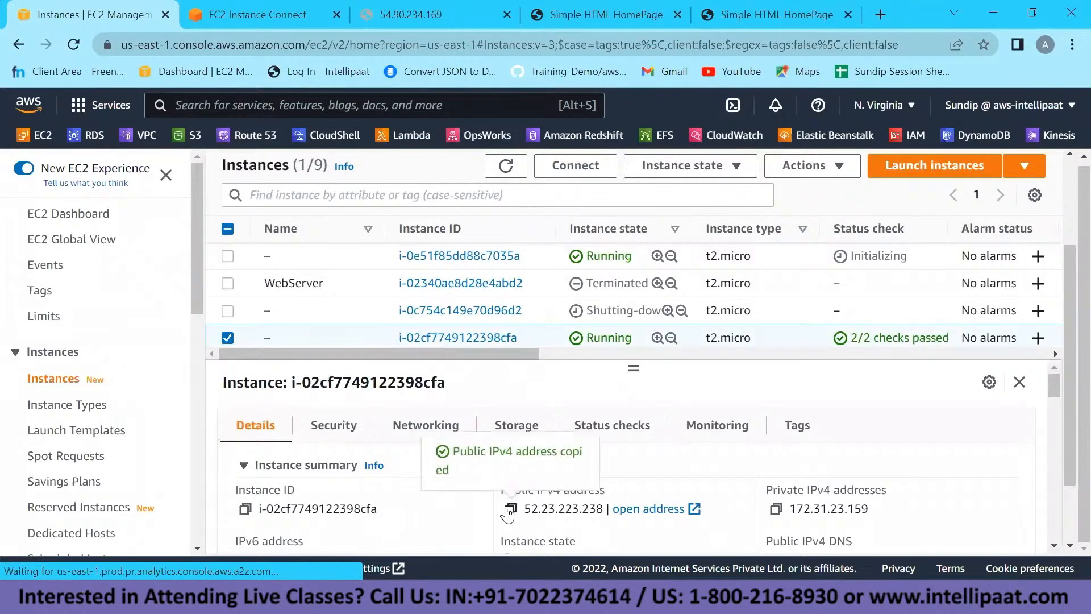
left_click(775, 14)
left_click(563, 41)
key("ctrl+v")
key("Return")
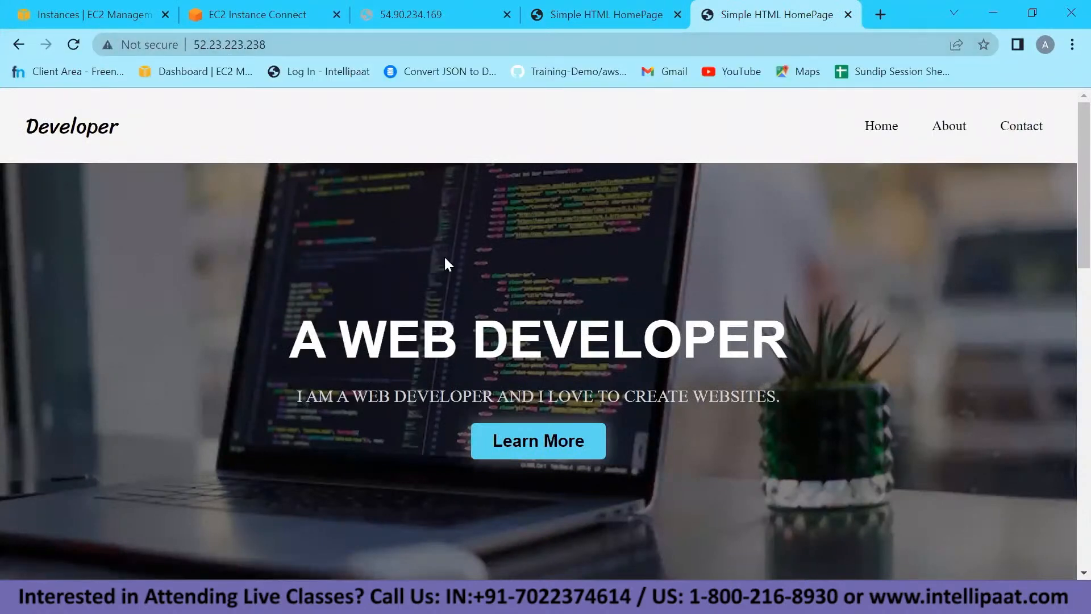
Check the original site's page at 54.90.234.169 and return to the EC2 Instances list.
left_click(383, 7)
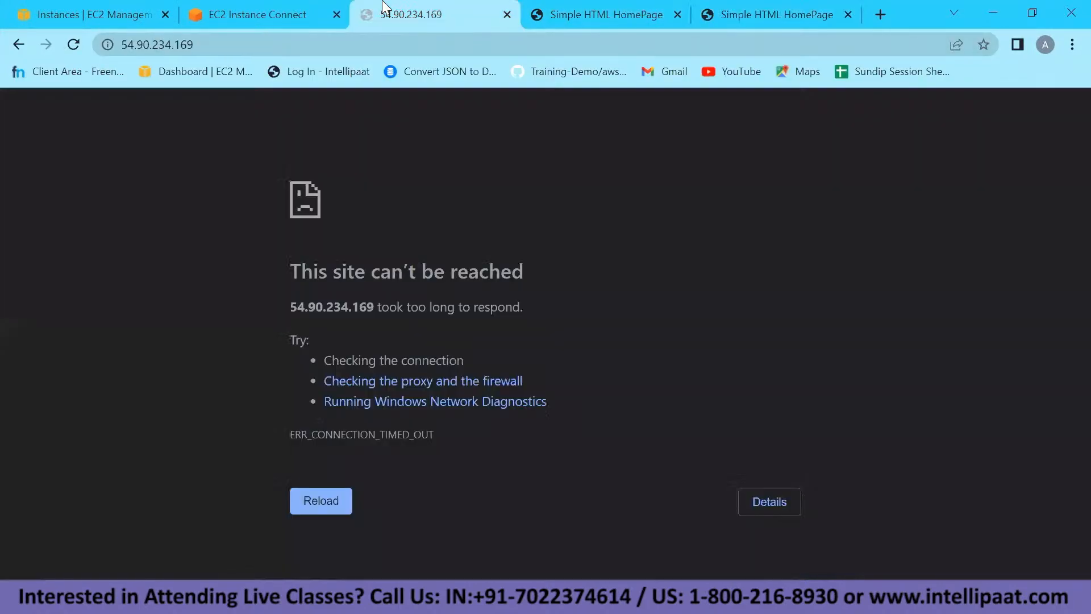
left_click(249, 8)
left_click(131, 9)
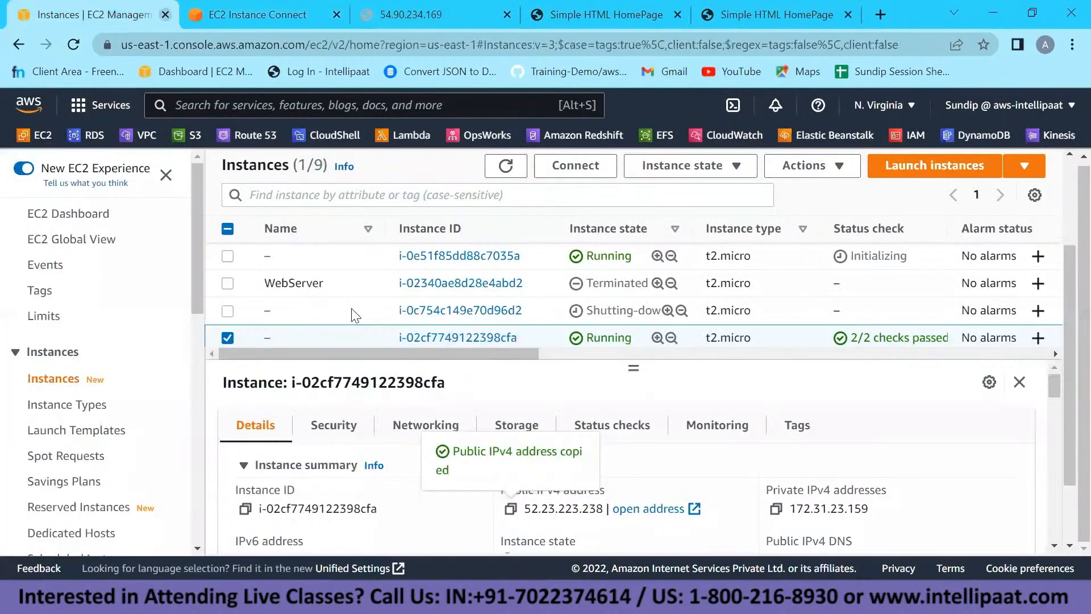
scroll(523, 384, "down", 2)
scroll(524, 384, "up", 2)
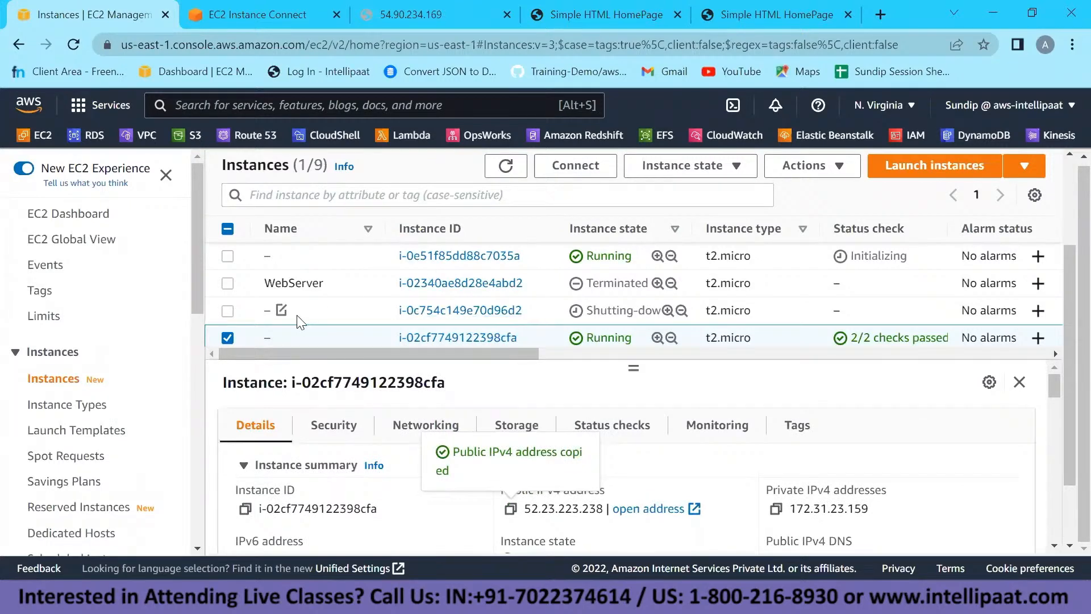
scroll(301, 323, "down", 2)
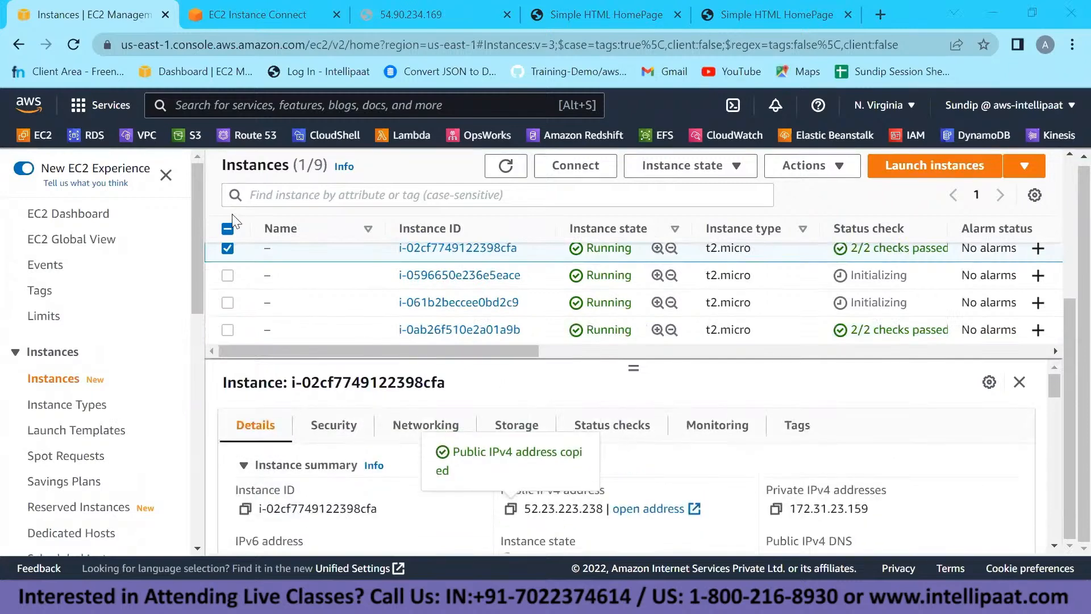
left_click(228, 250)
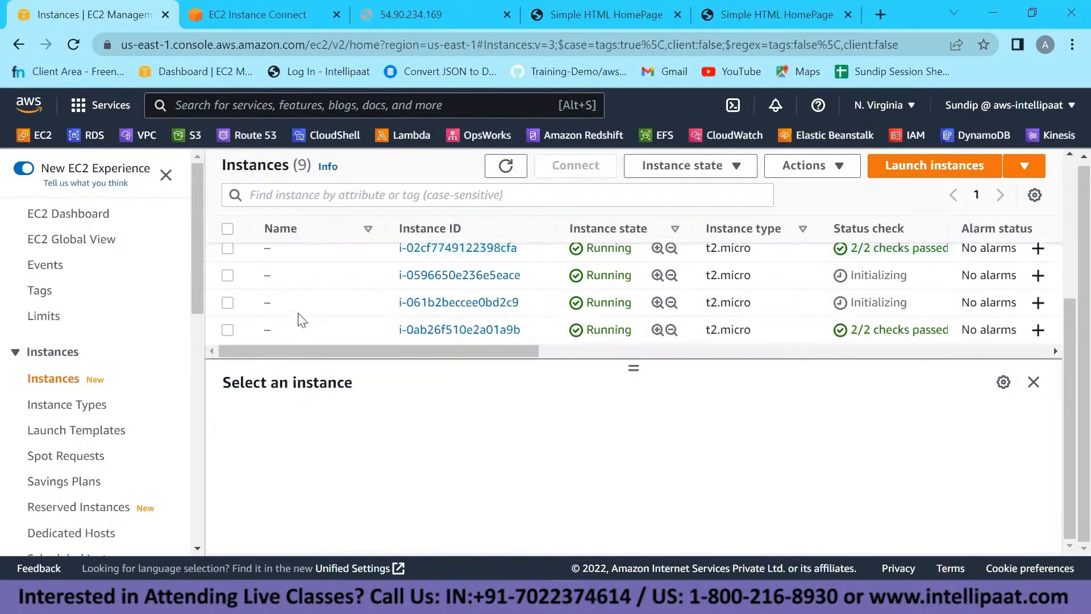
scroll(302, 321, "up", 3)
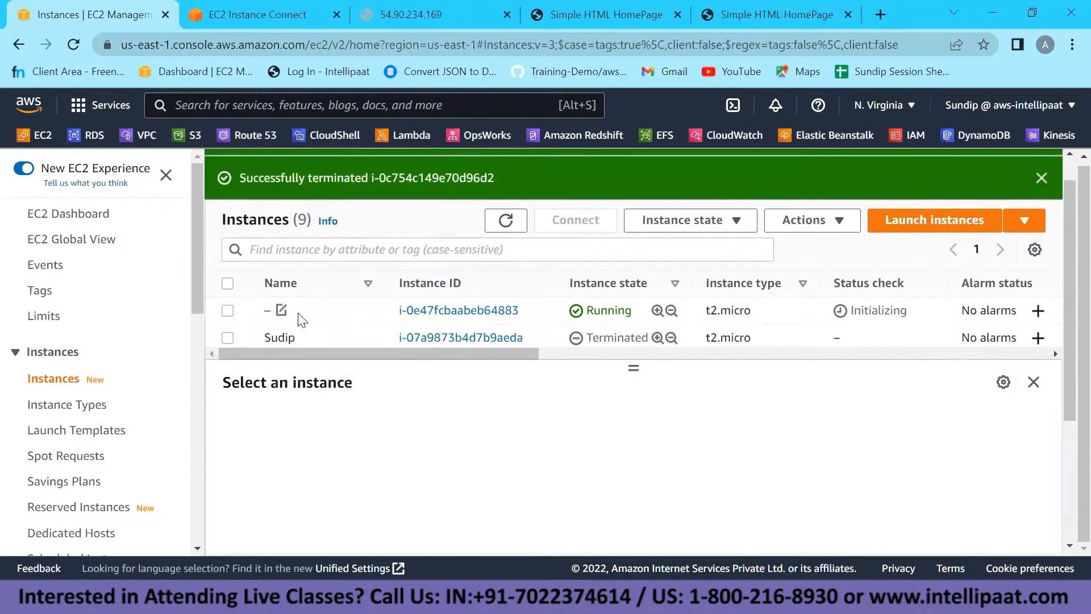
scroll(302, 321, "down", 2)
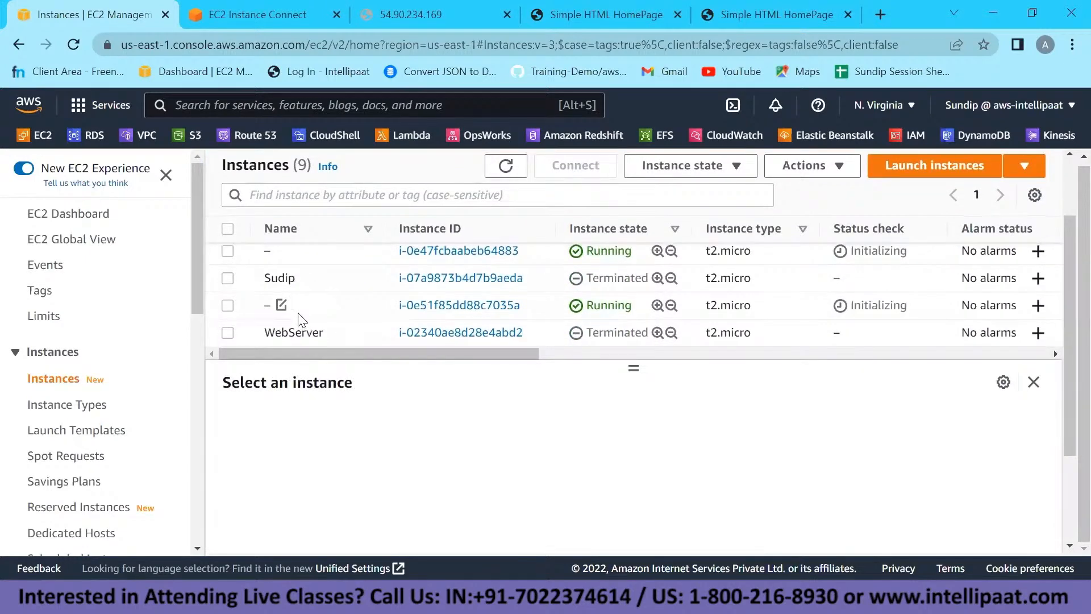
left_click(505, 165)
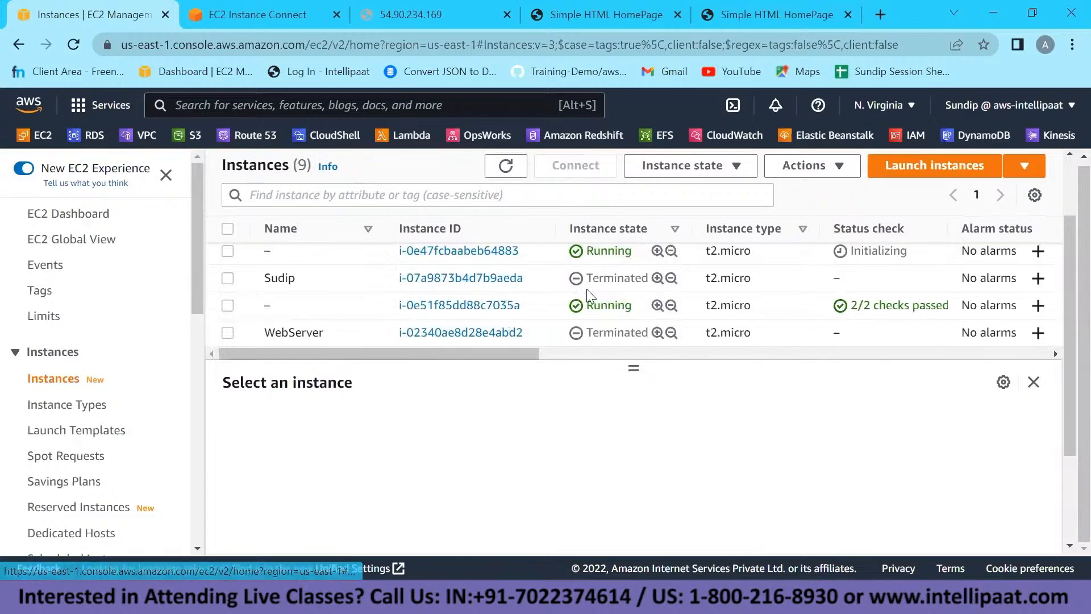
Compare the website pages at 44.201.28.66, 52.23.223.238 and 54.90.234.169, and return to the Instances list.
left_click(633, 11)
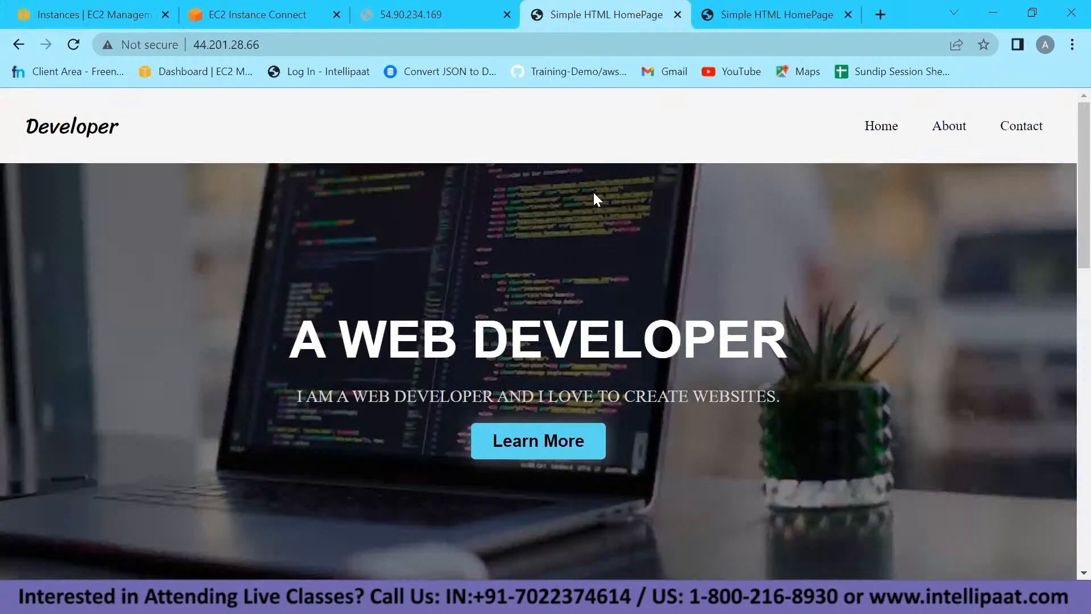
left_click(747, 8)
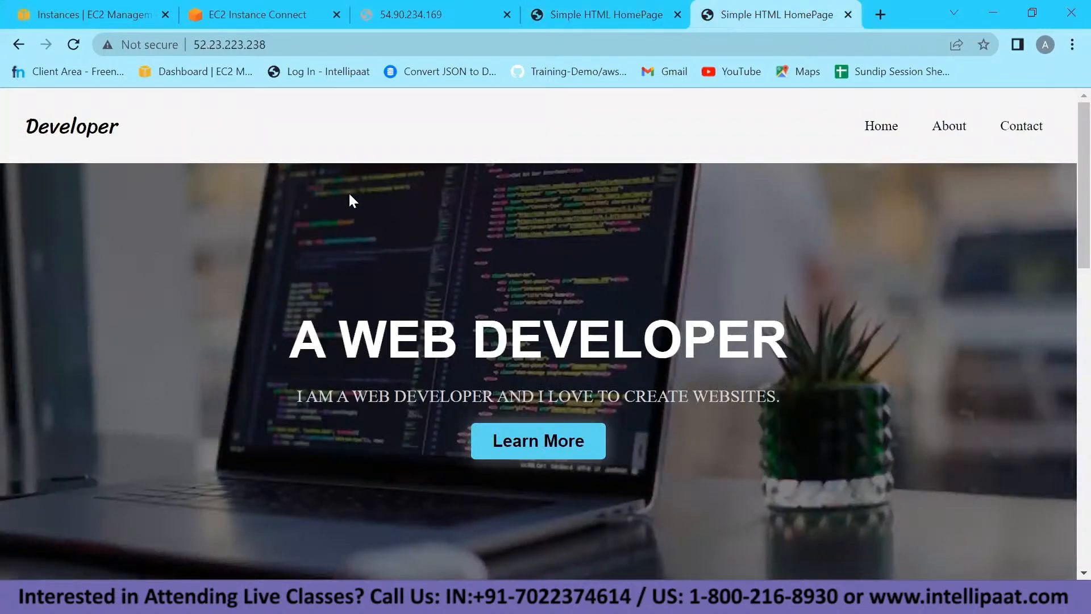
left_click(662, 7)
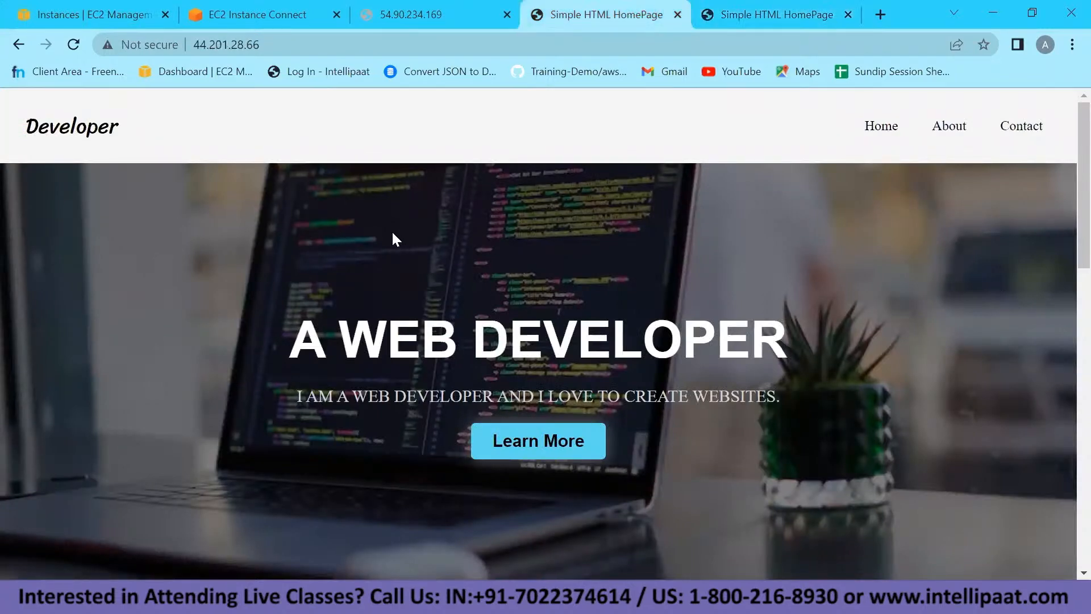
left_click(405, 8)
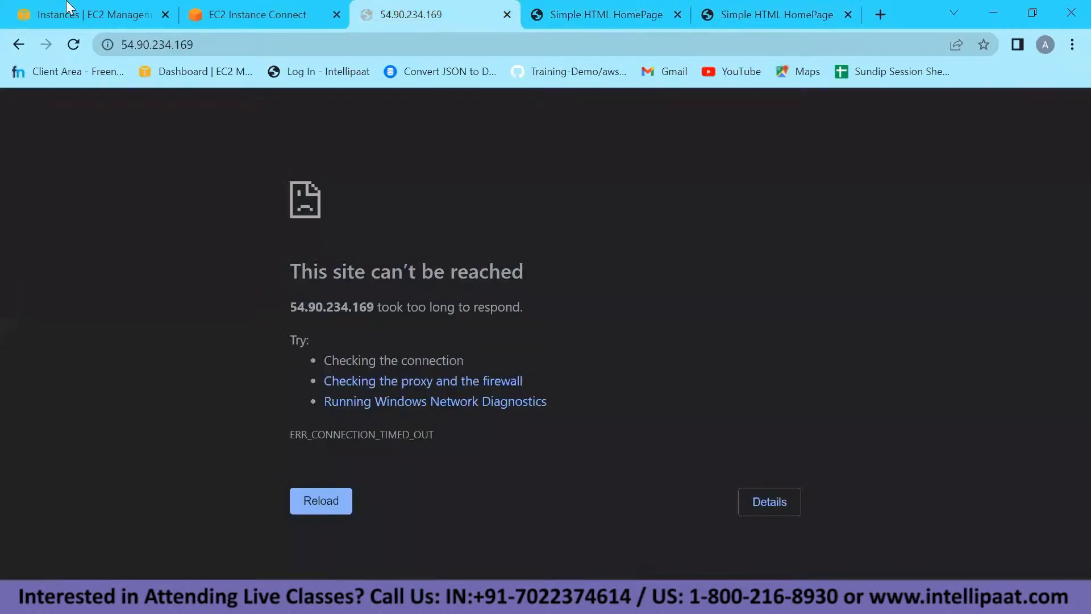
left_click(106, 7)
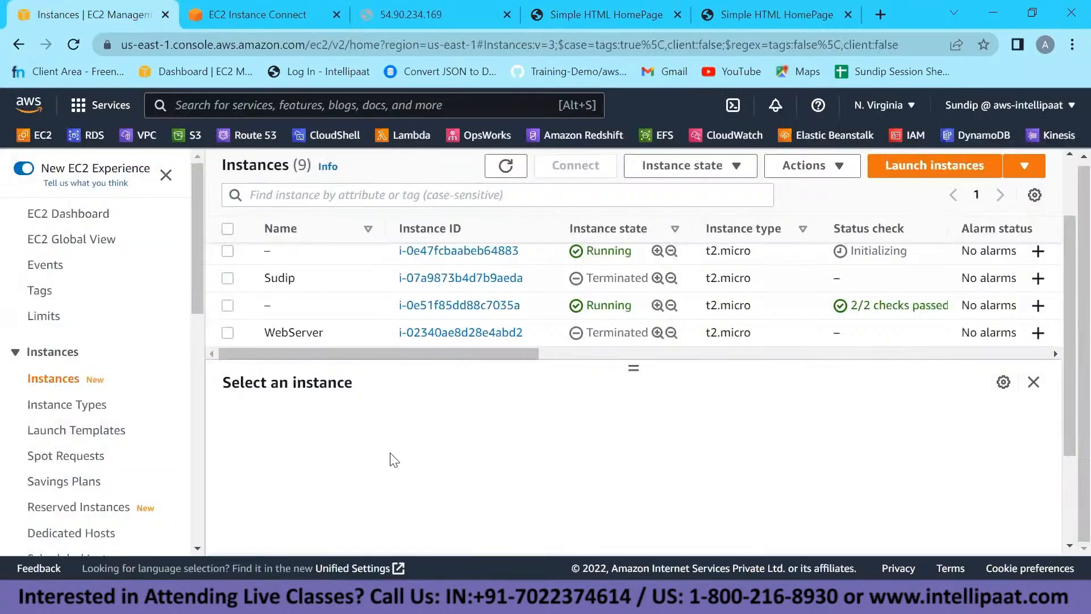